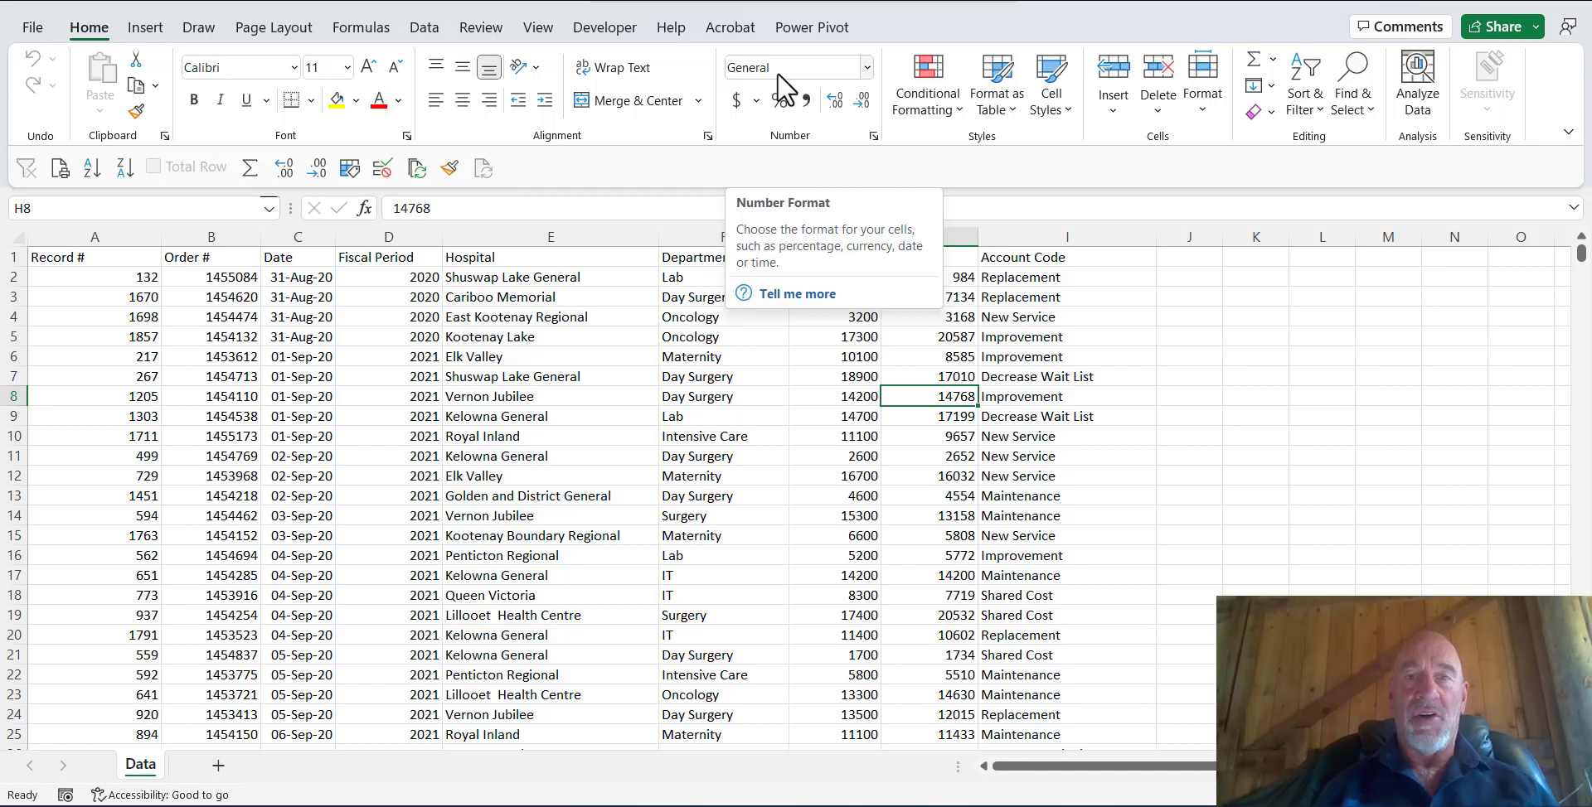
# Convert the hospital data range A1:I1933 into a table with headers.
pyautogui.hotkey('ctrl', 'Home')
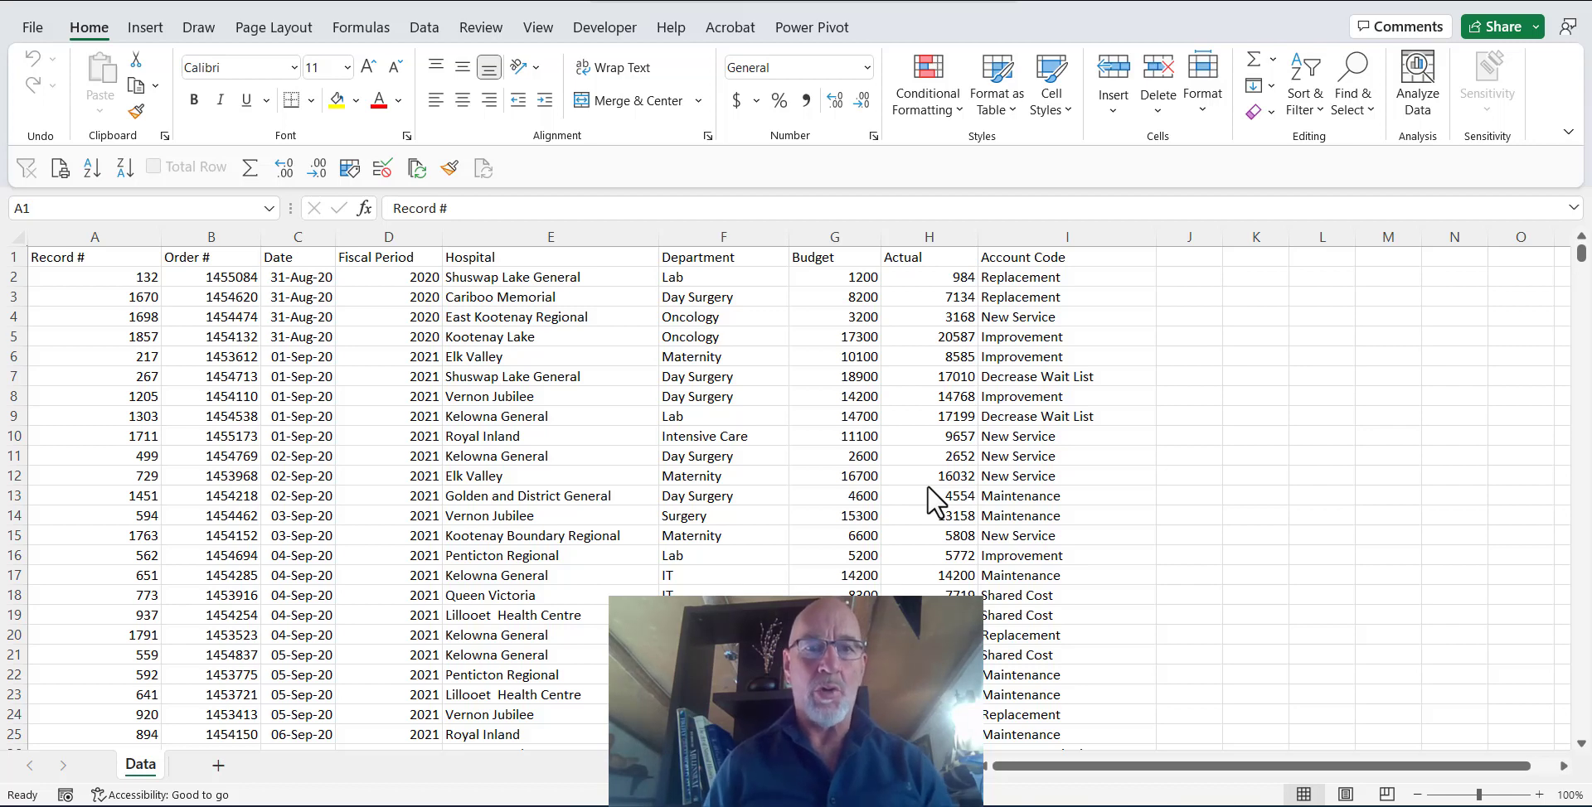
pyautogui.click(528, 395)
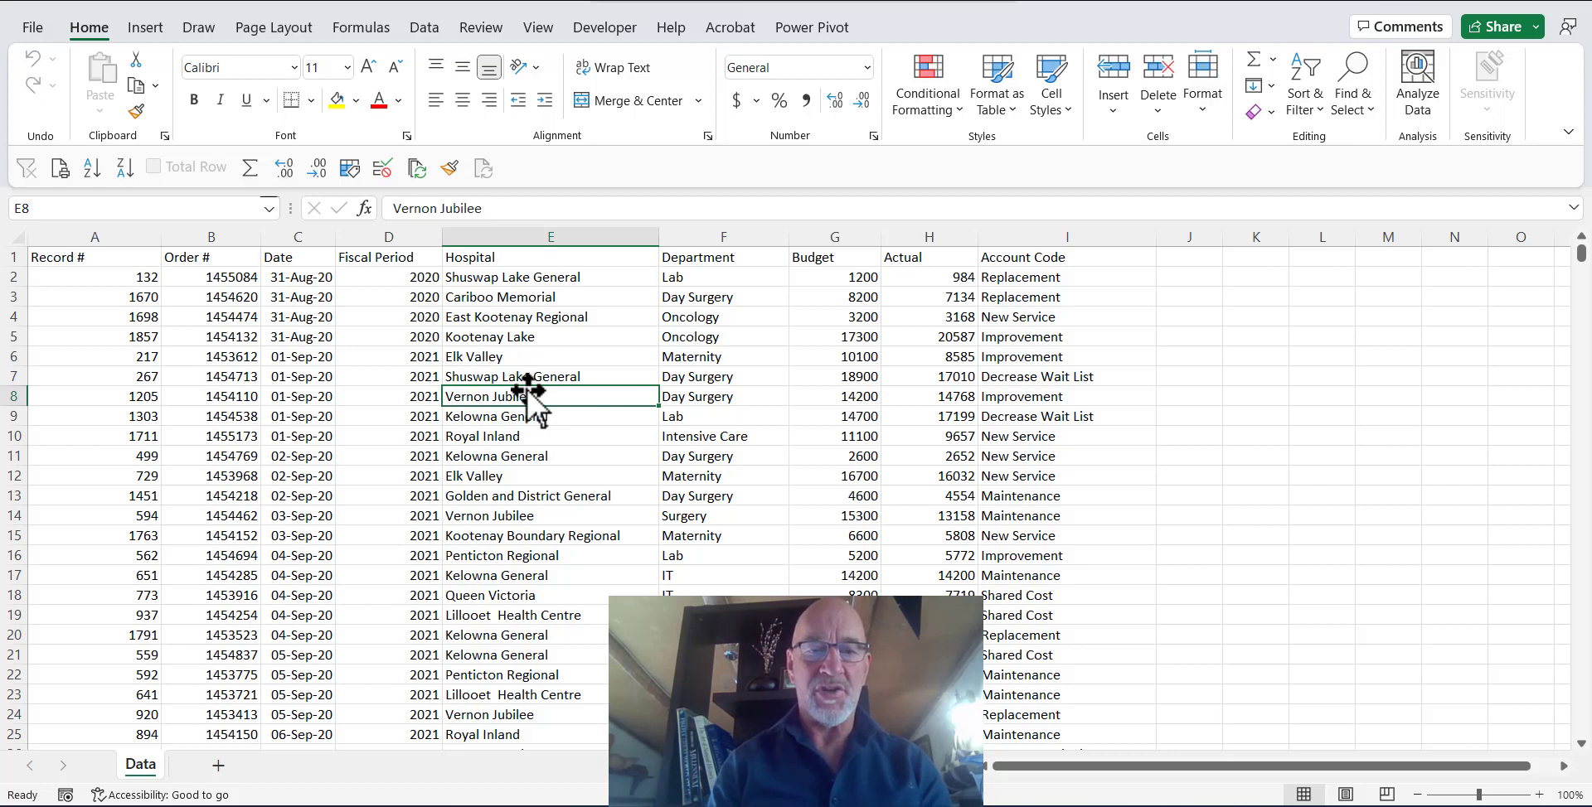
pyautogui.click(1003, 98)
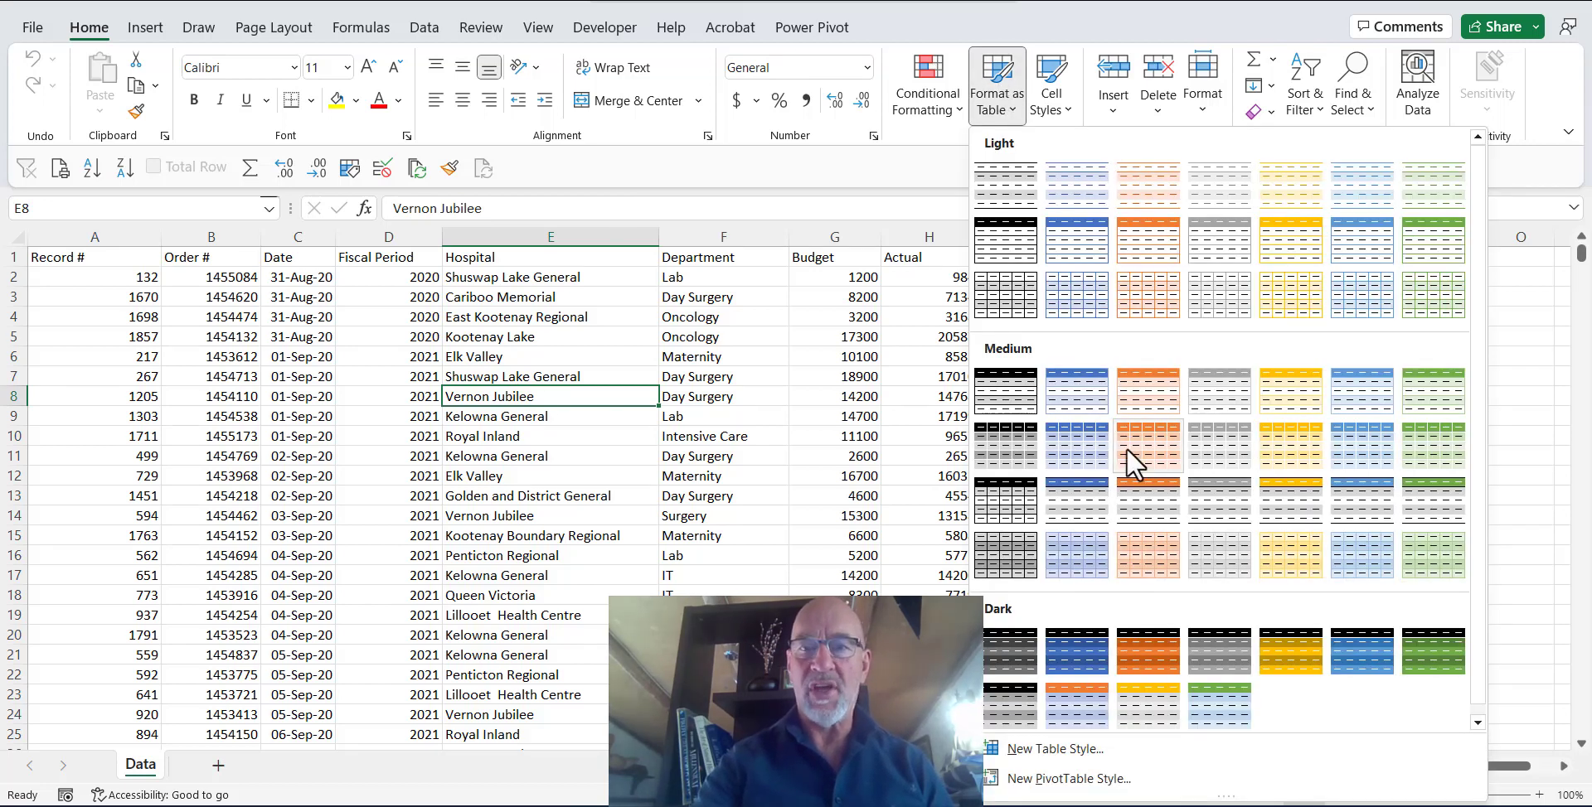
pyautogui.click(512, 392)
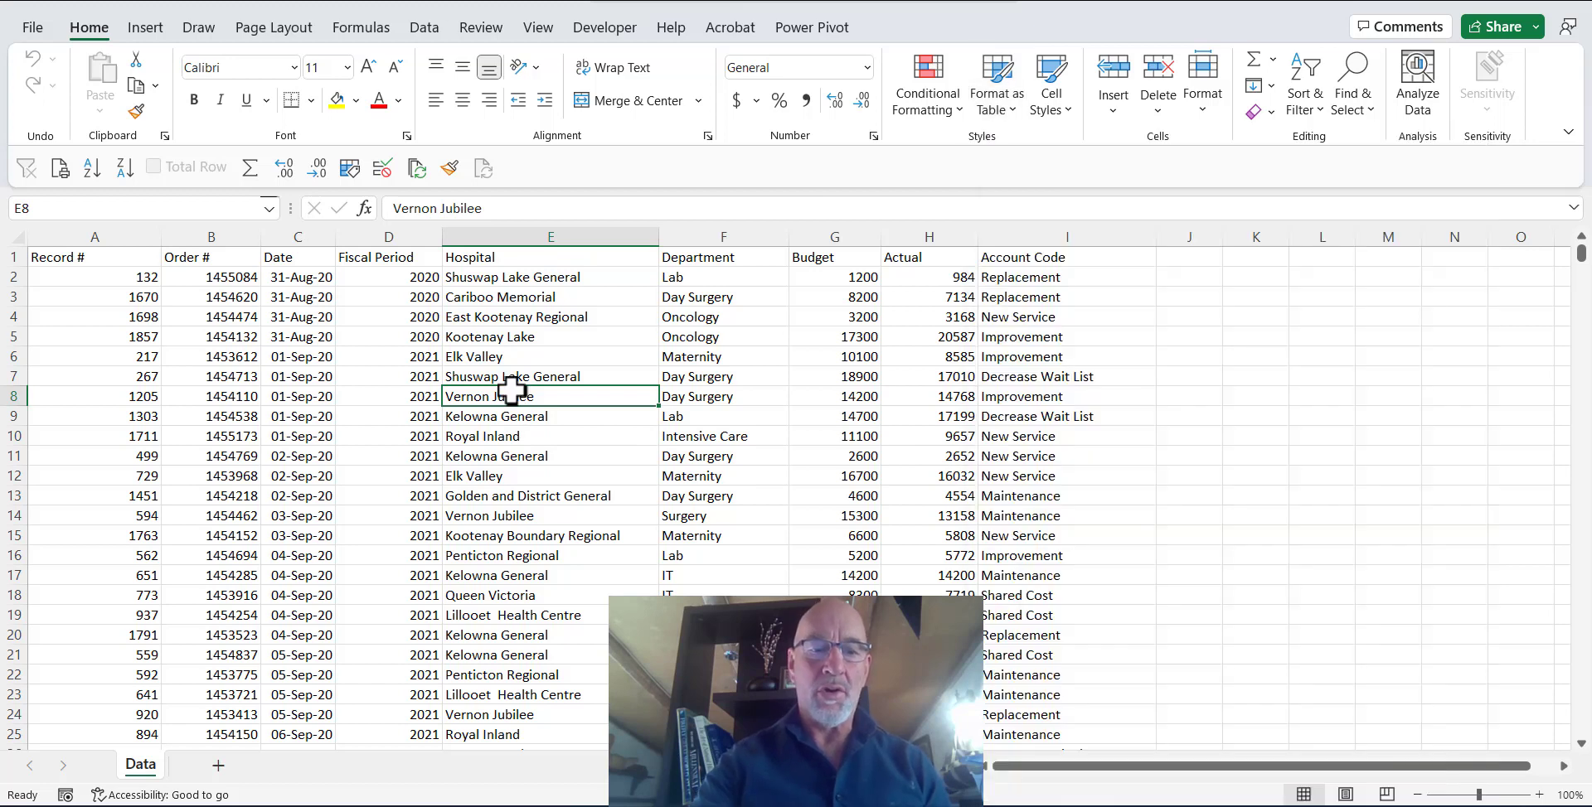
pyautogui.hotkey('ctrl', 't')
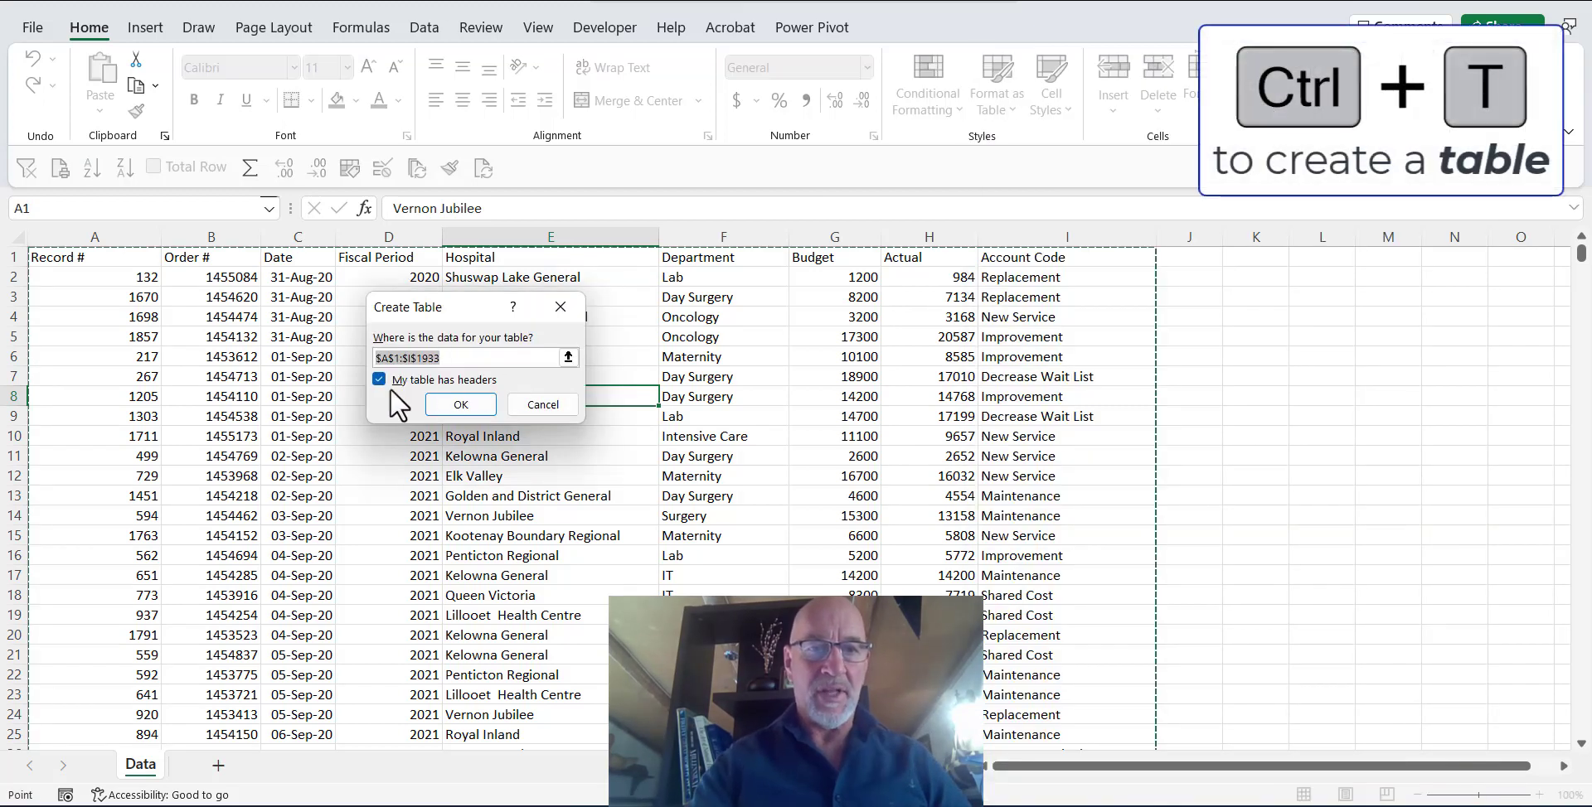
pyautogui.click(461, 406)
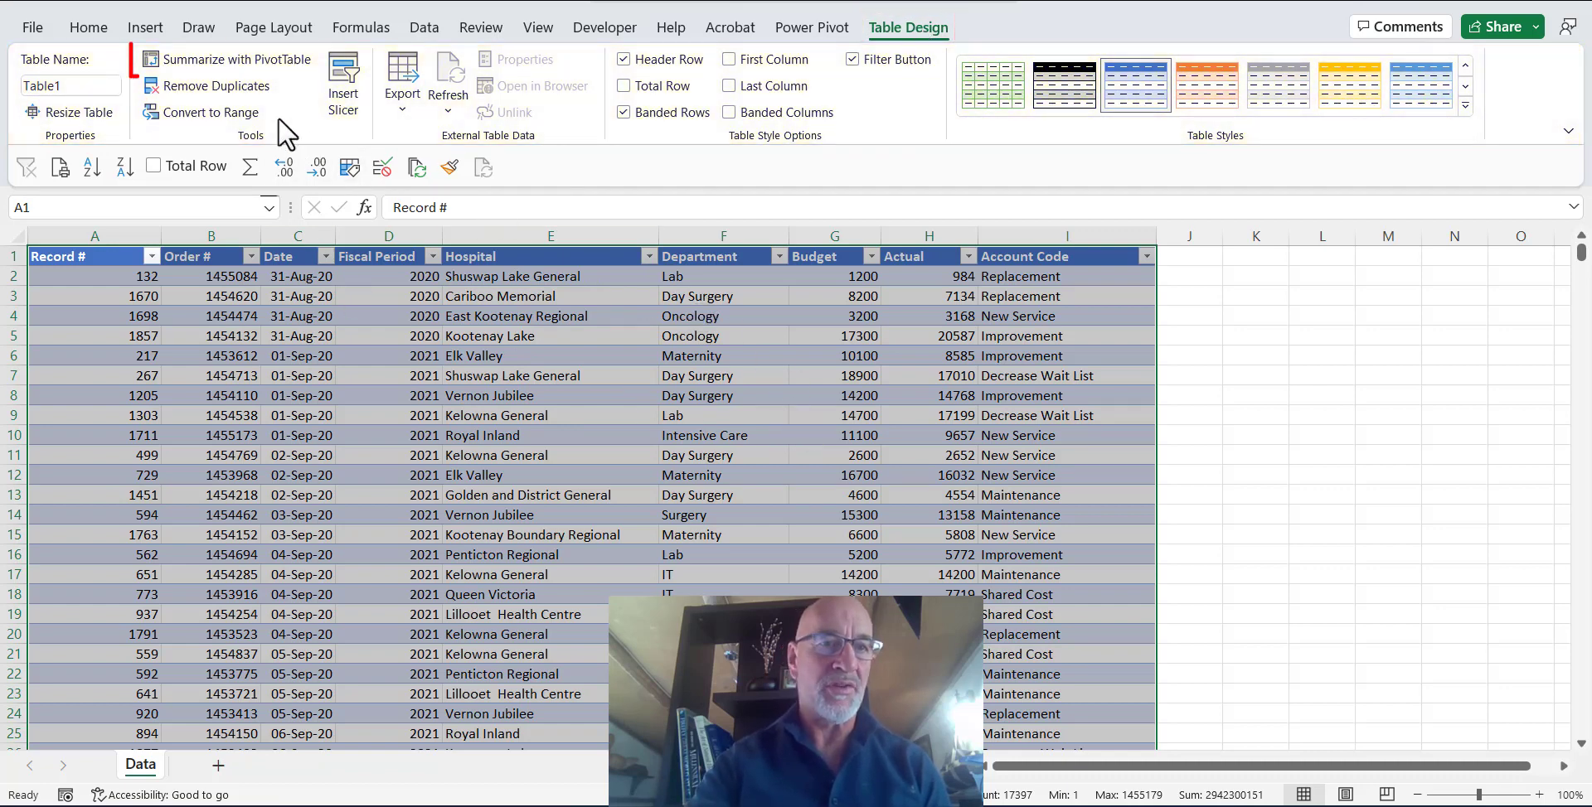
# Create a PivotTable from Table1 on a new worksheet and add Budget as a summed value.
pyautogui.click(263, 75)
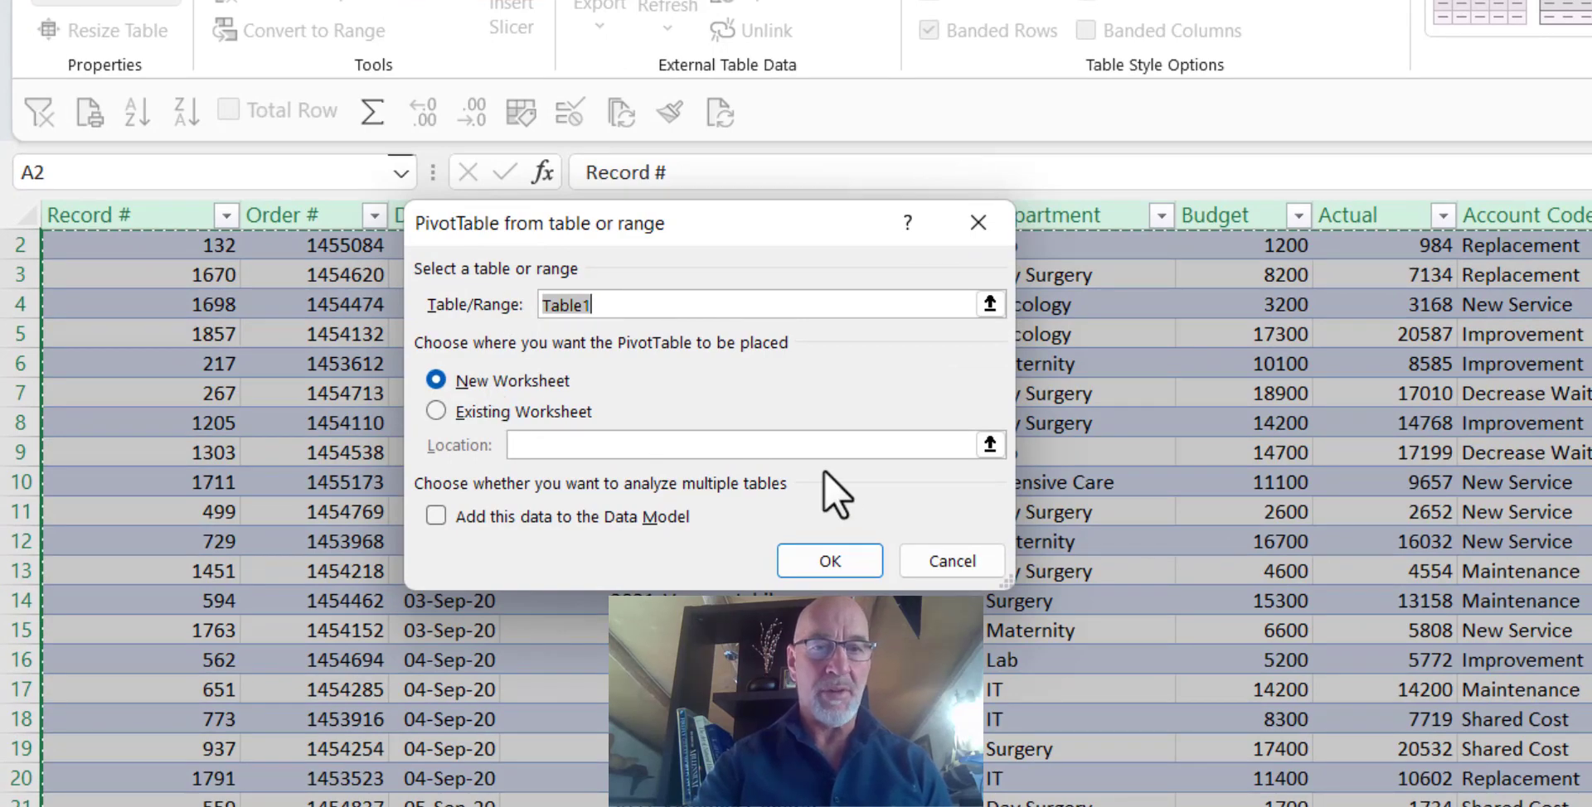
pyautogui.click(829, 557)
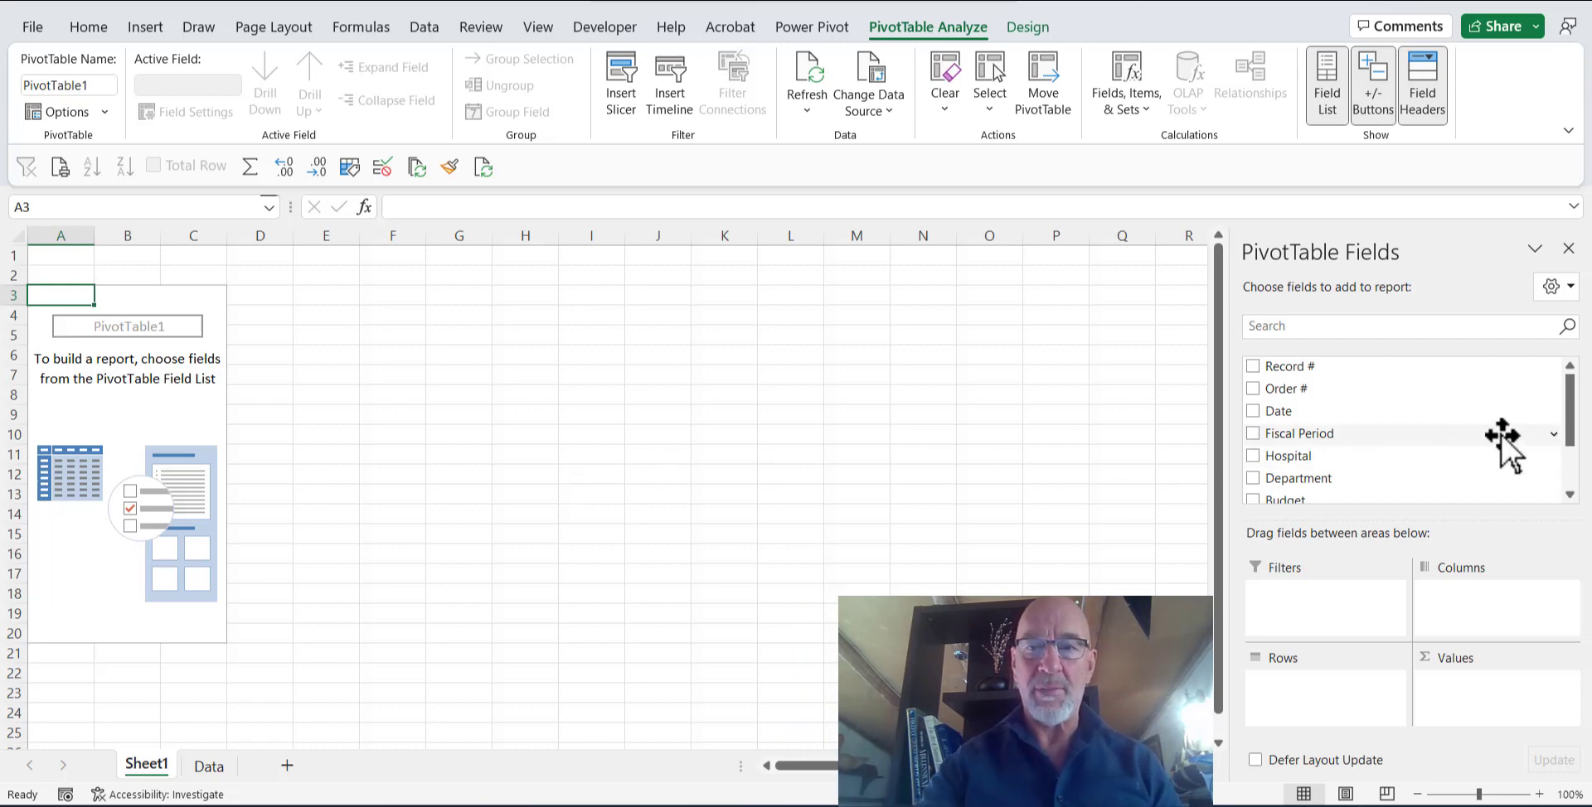
pyautogui.moveTo(1574, 439); pyautogui.dragTo(1573, 486)
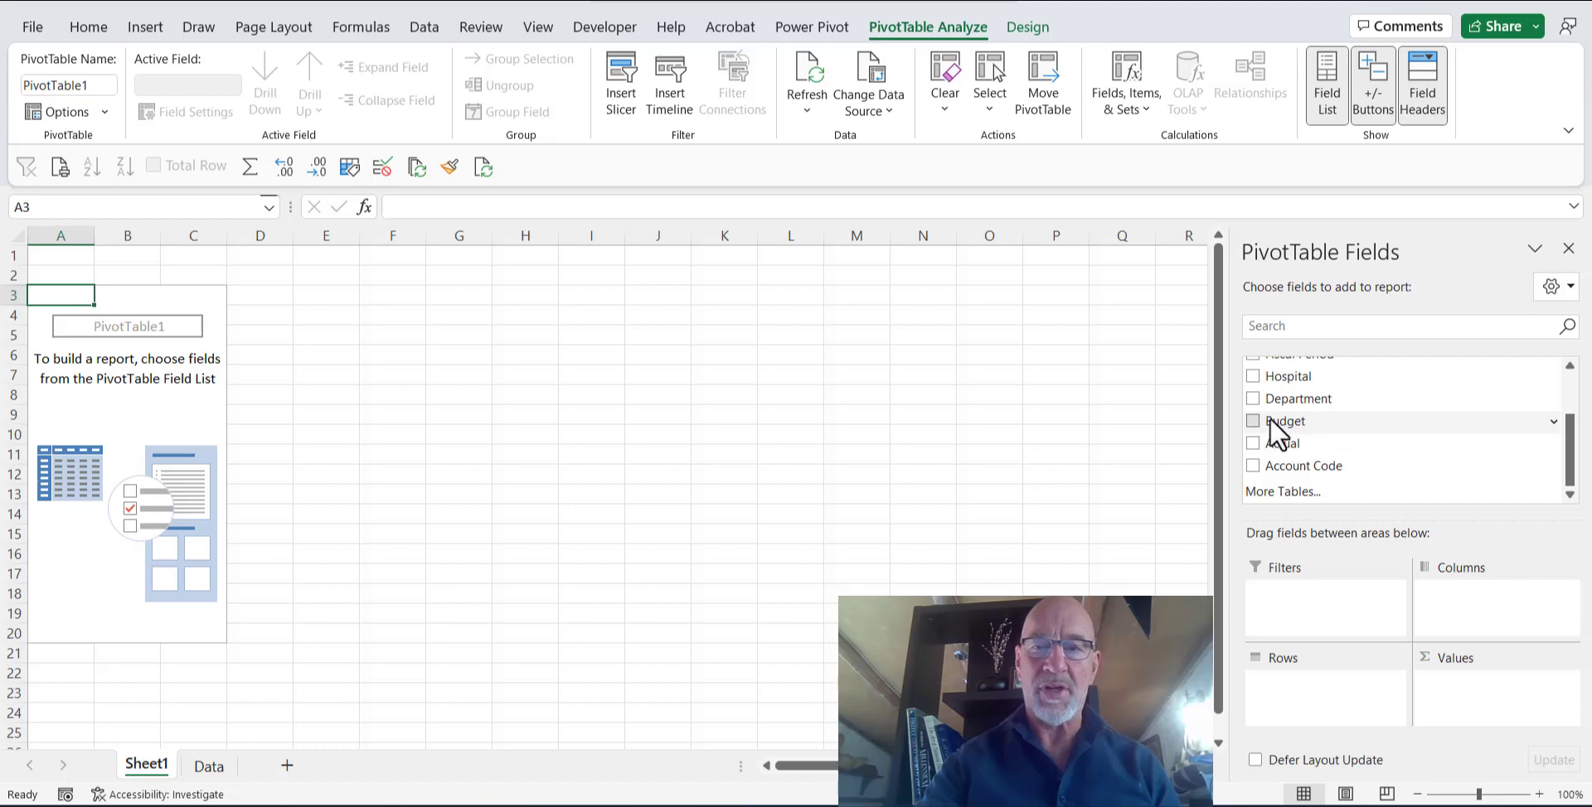
pyautogui.moveTo(1270, 418); pyautogui.dragTo(1495, 714)
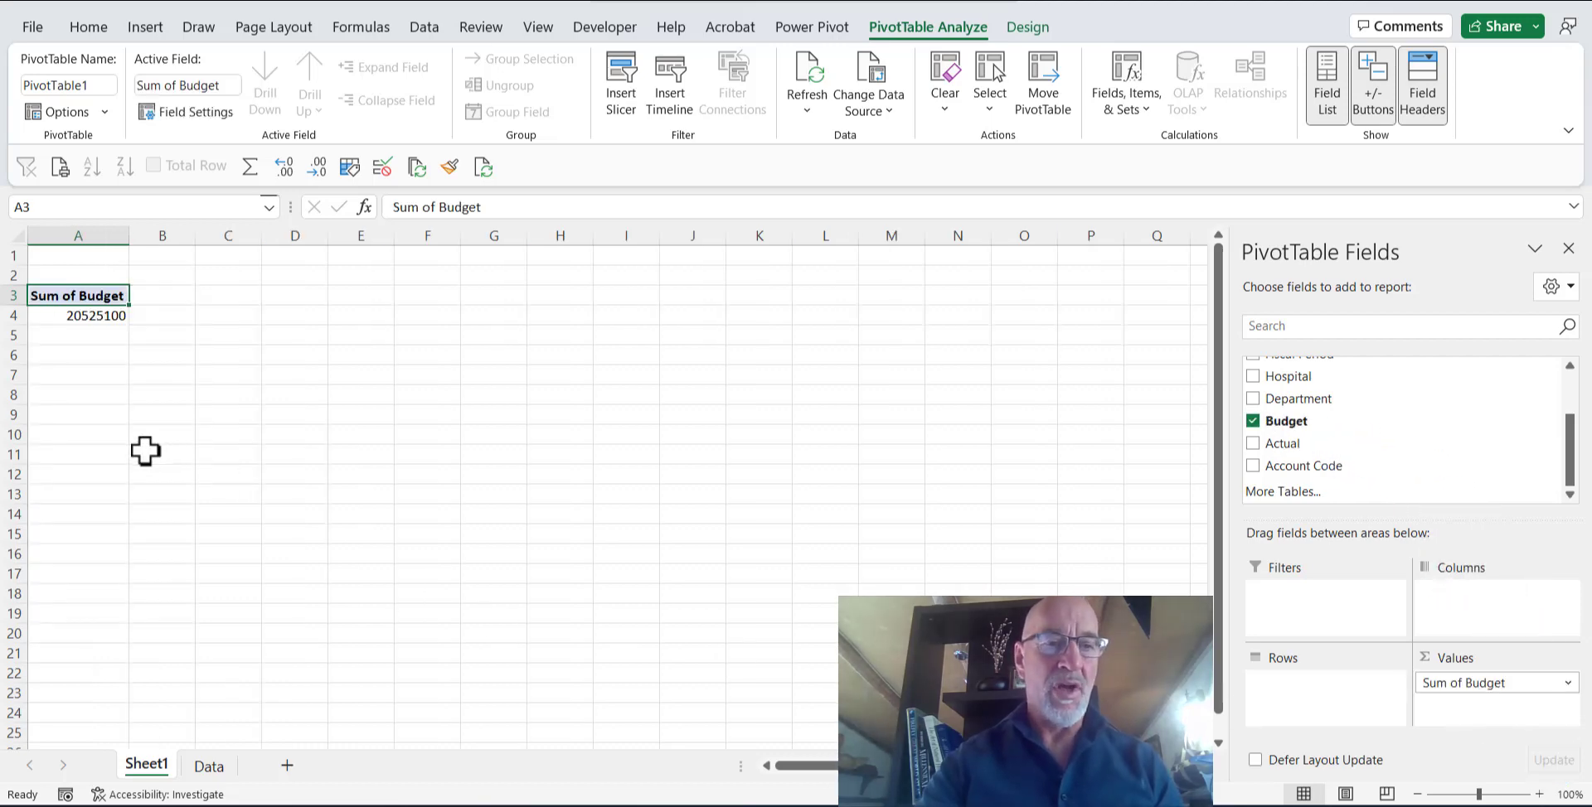
# Format the Sum of Budget value with comma separators and no decimal places.
pyautogui.click(96, 322)
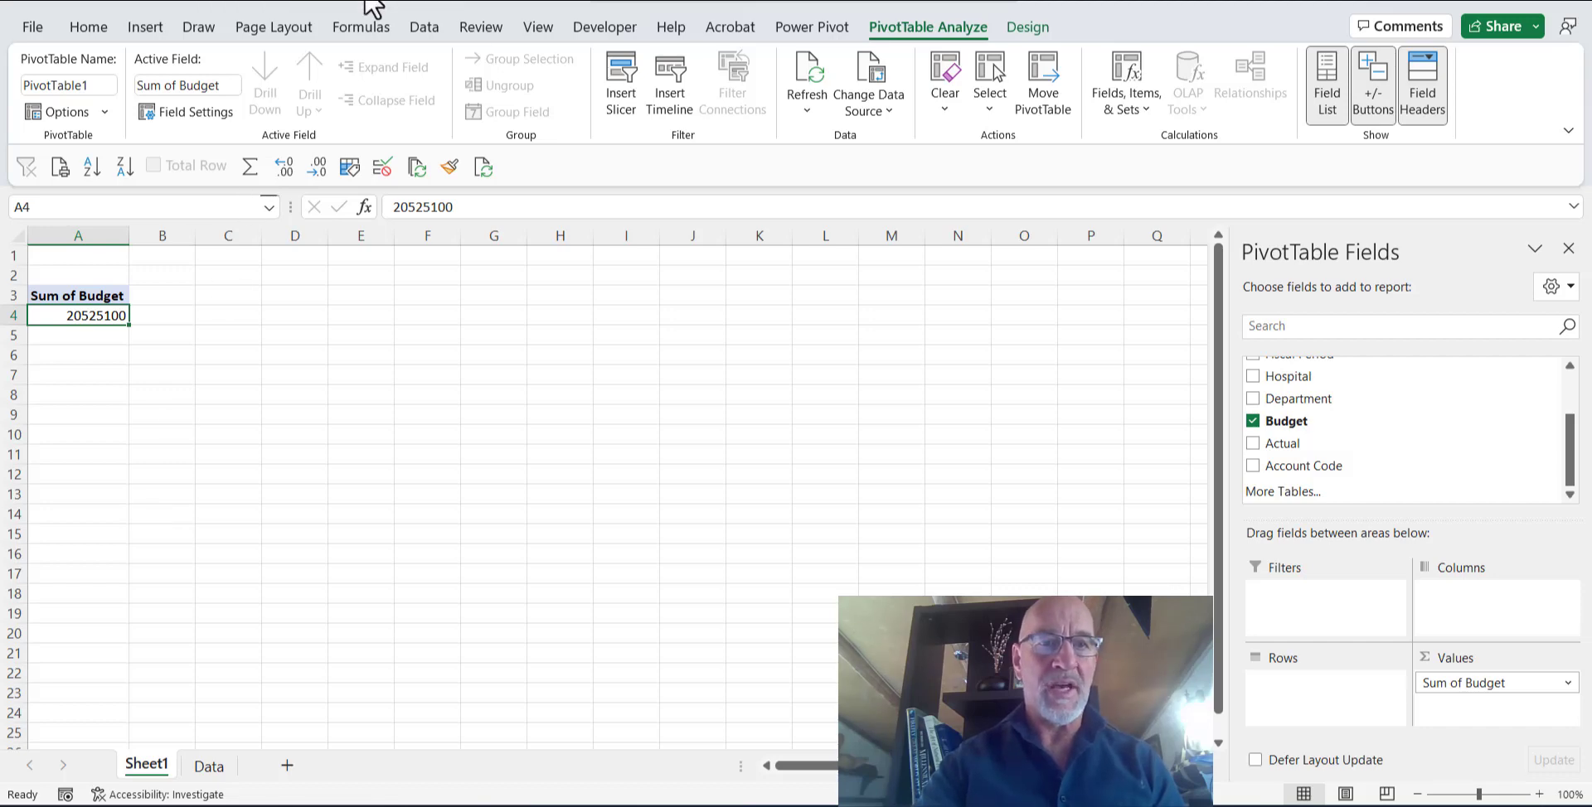
pyautogui.click(89, 27)
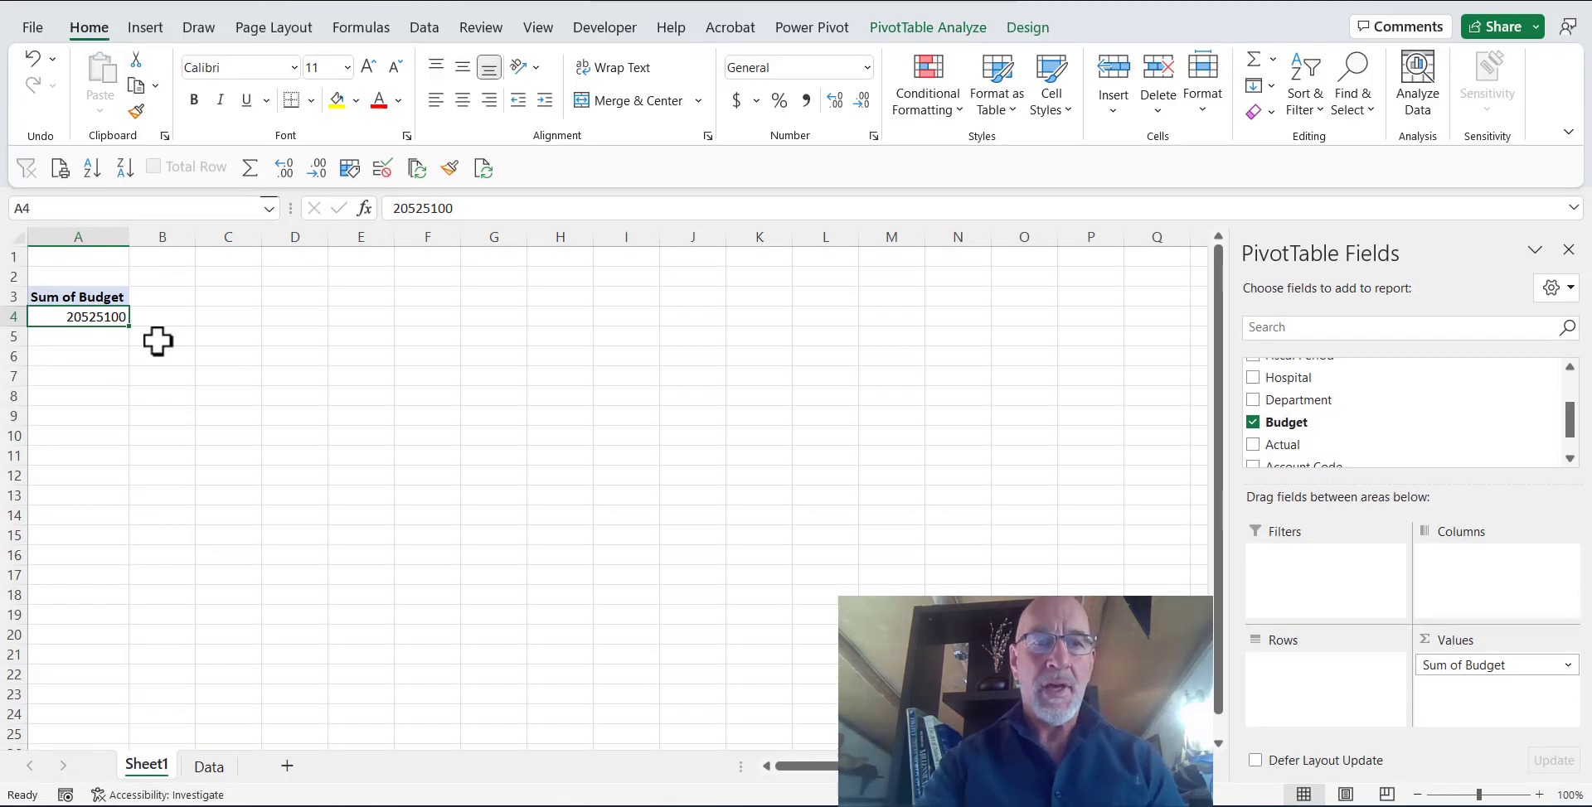
pyautogui.click(804, 94)
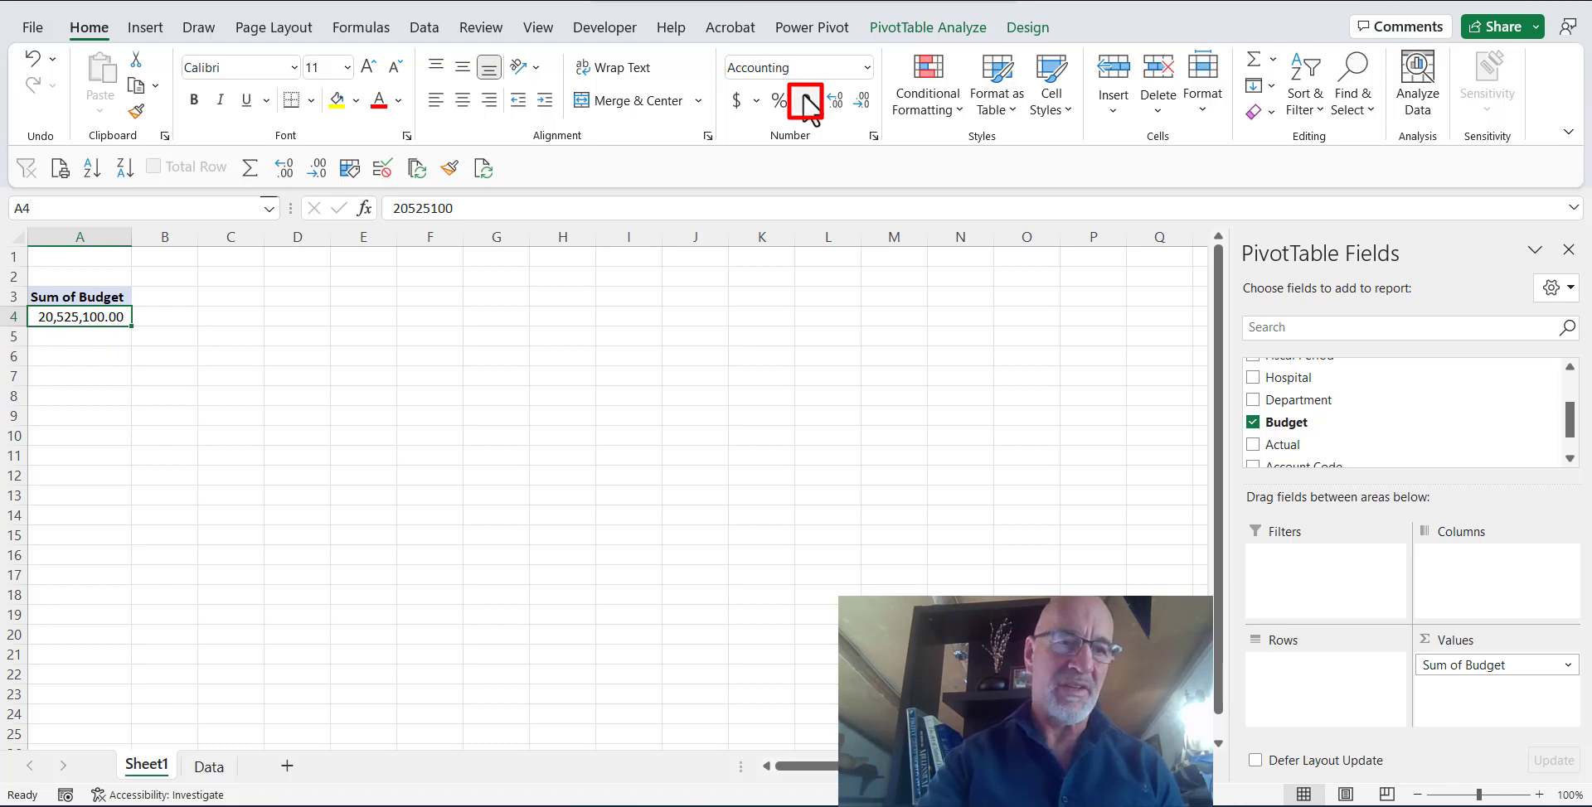
pyautogui.click(862, 101)
pyautogui.click(862, 101)
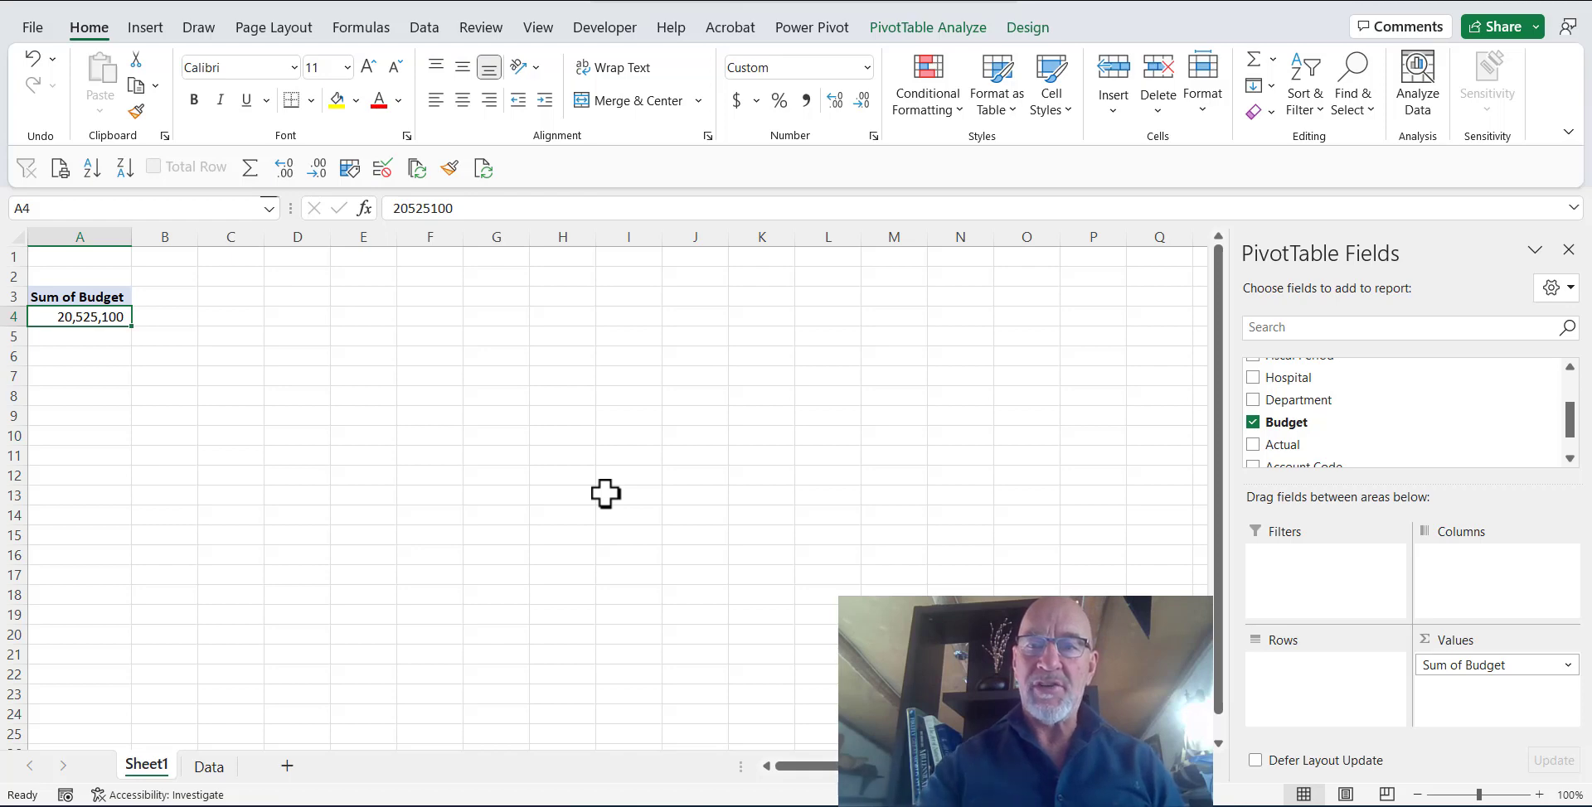
# Add the Date field to the PivotTable rows and expand 2020 and its Qtr3 down to the months.
pyautogui.moveTo(1570, 422); pyautogui.dragTo(1567, 391)
pyautogui.moveTo(1298, 415); pyautogui.dragTo(1305, 678)
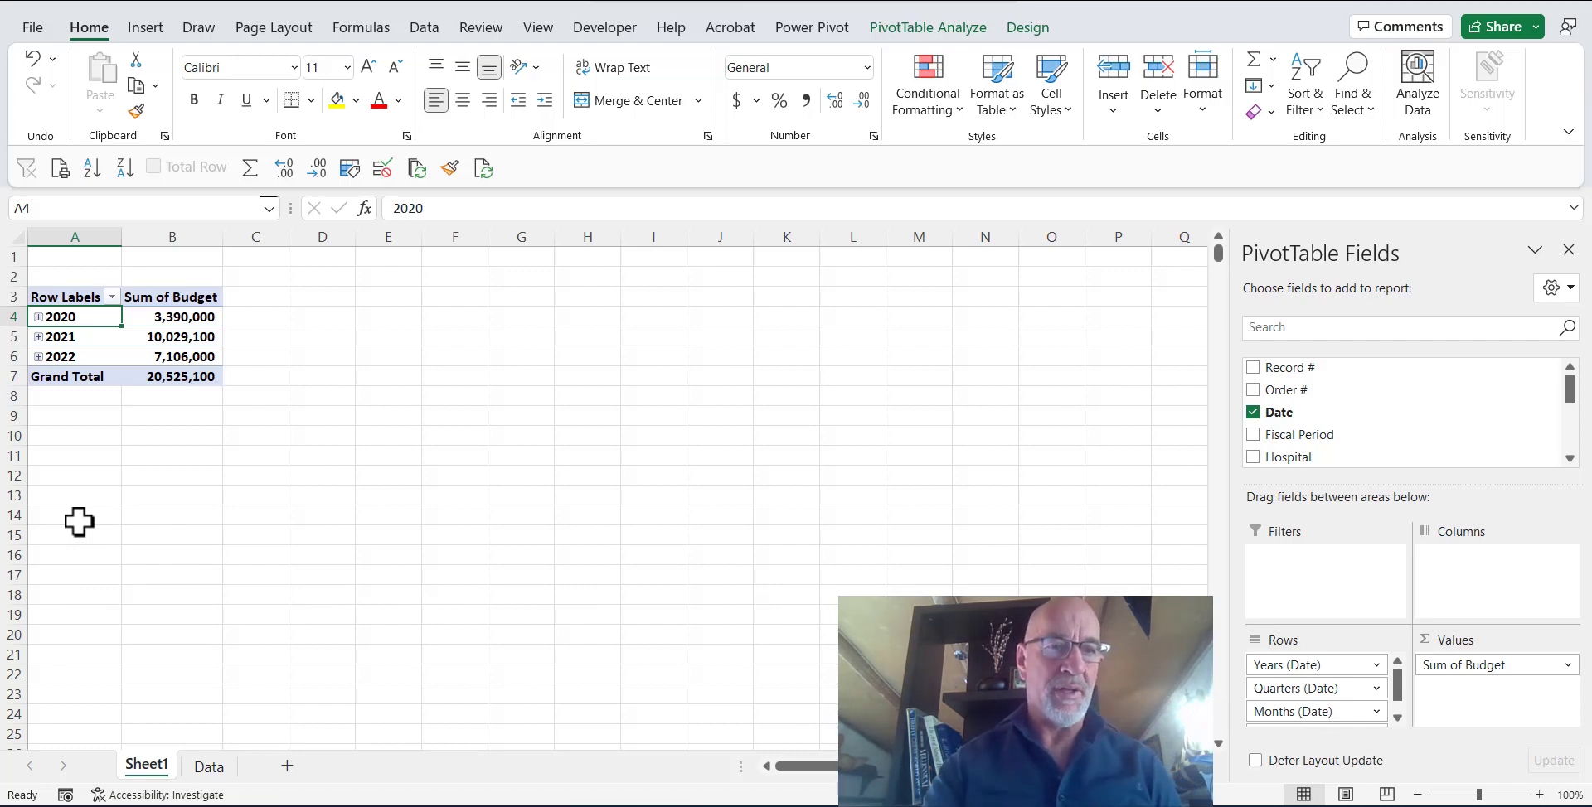
pyautogui.click(38, 316)
pyautogui.click(53, 336)
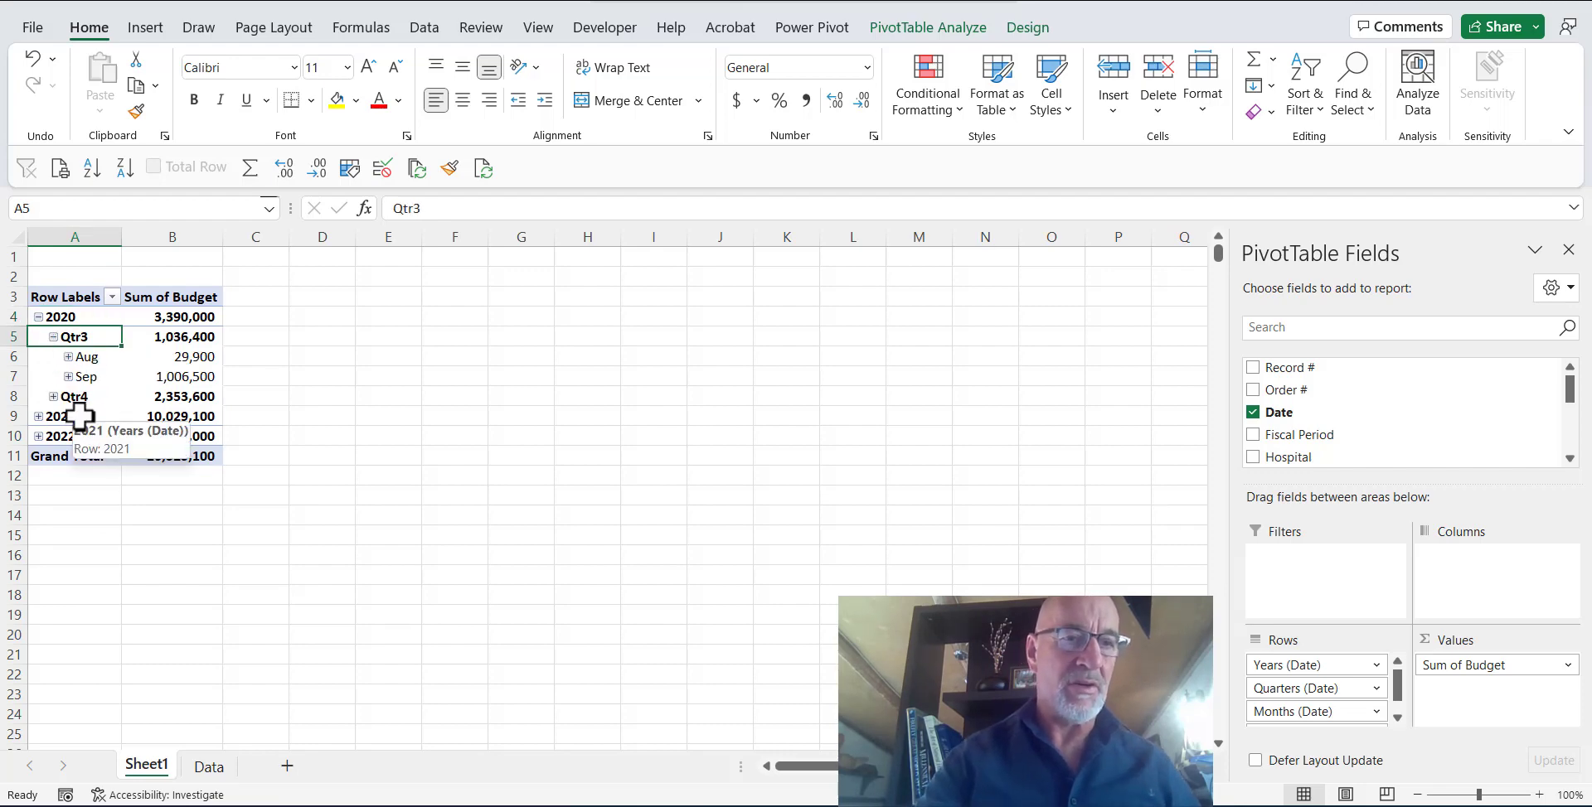
# Regroup the PivotTable dates by Months and Years only, starting from the Aug row label.
pyautogui.click(89, 361)
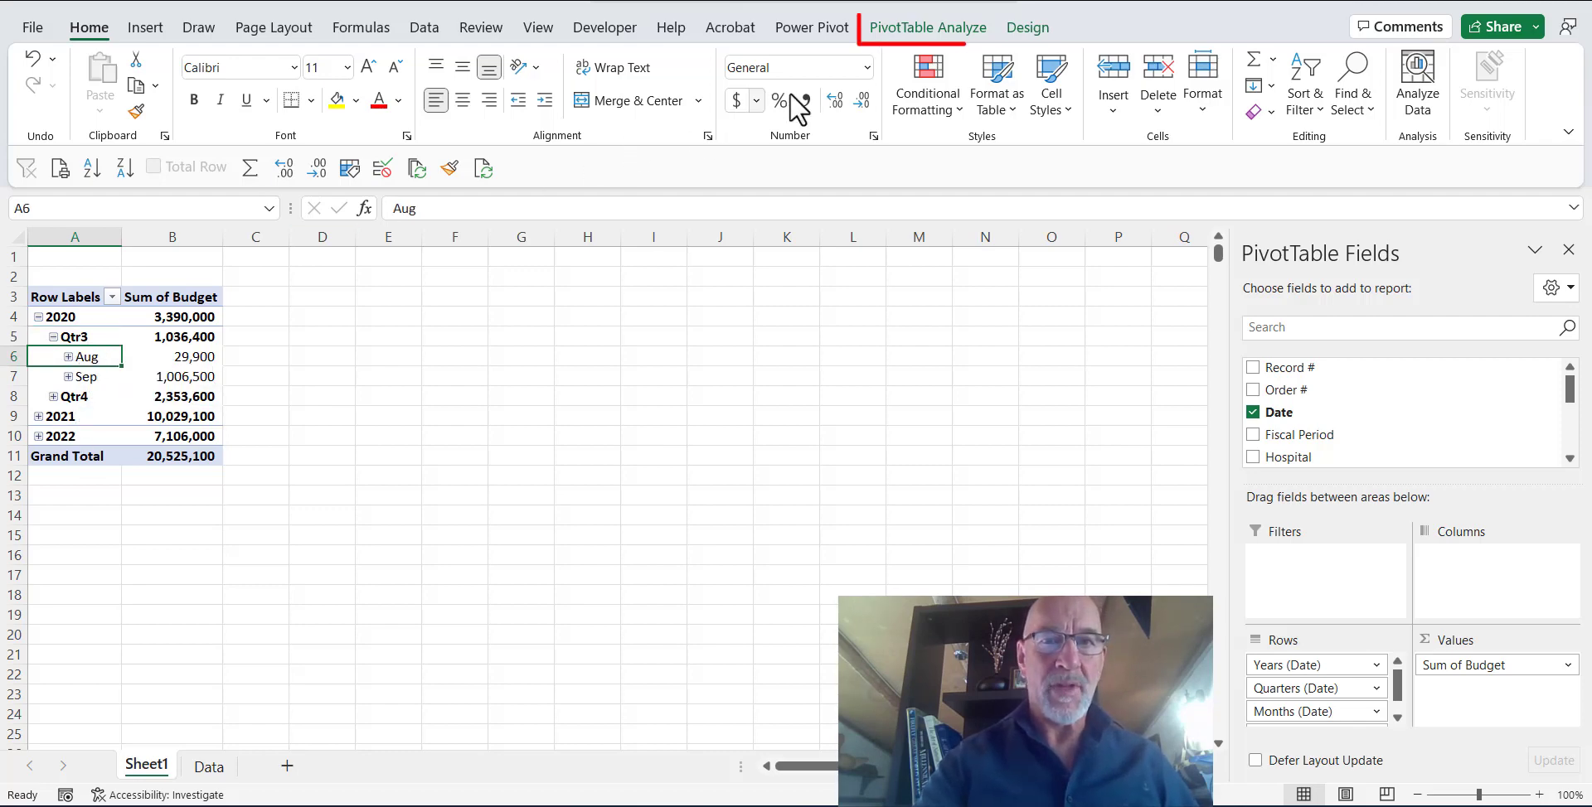
pyautogui.click(931, 31)
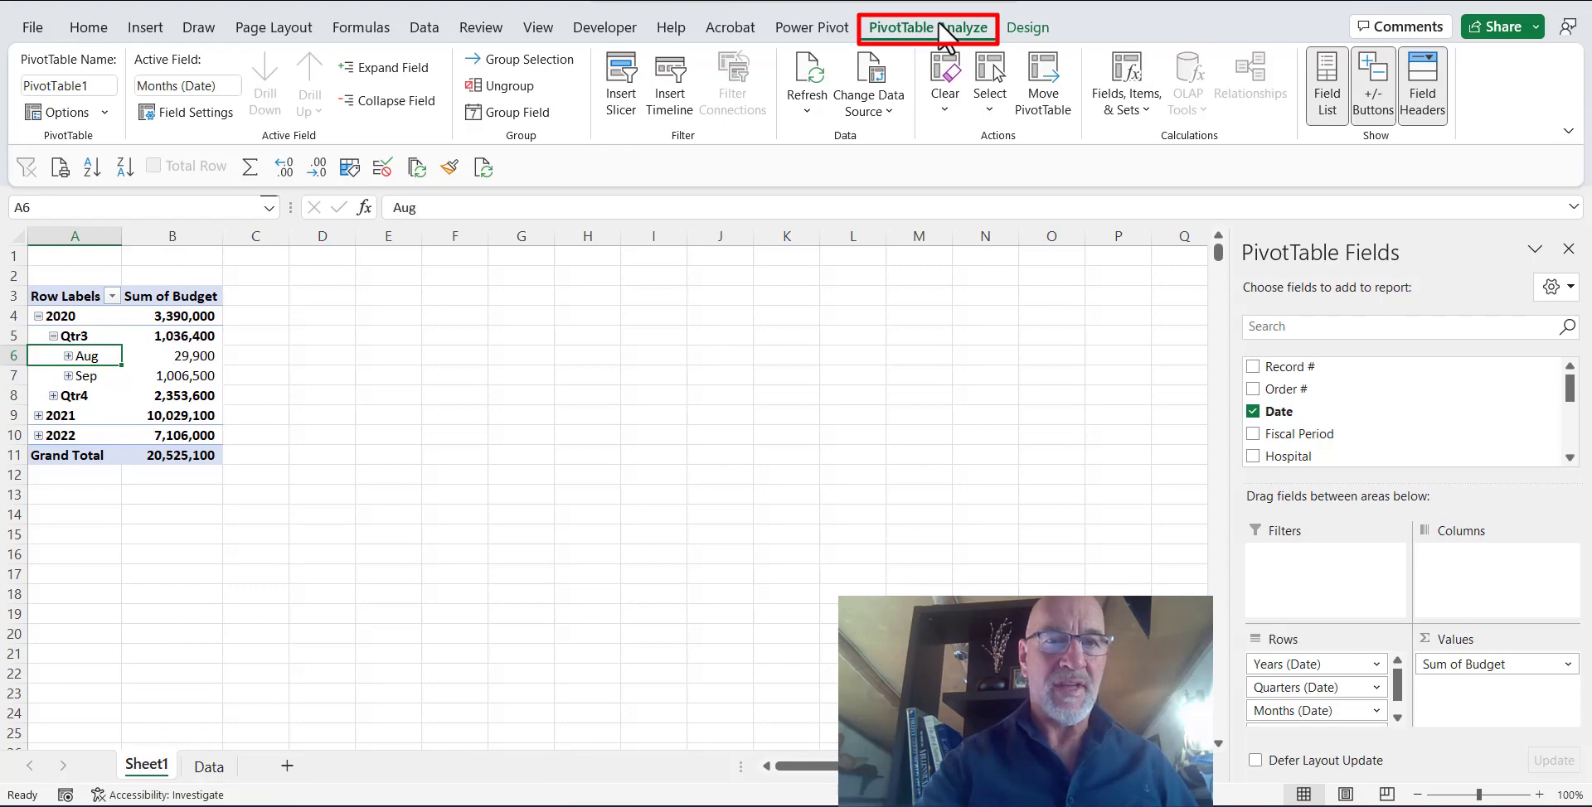
pyautogui.click(529, 62)
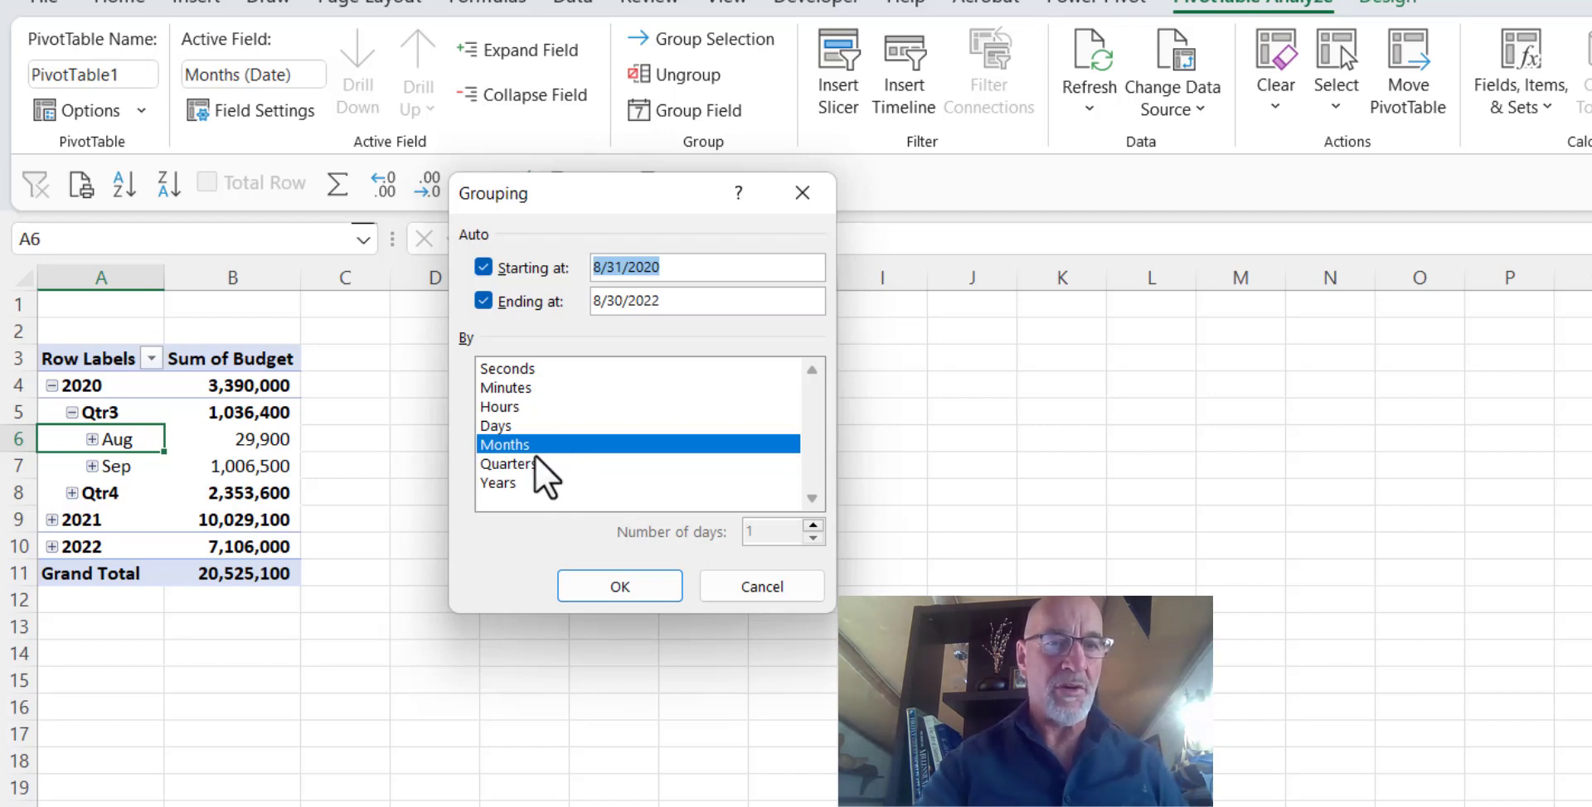
pyautogui.click(504, 485)
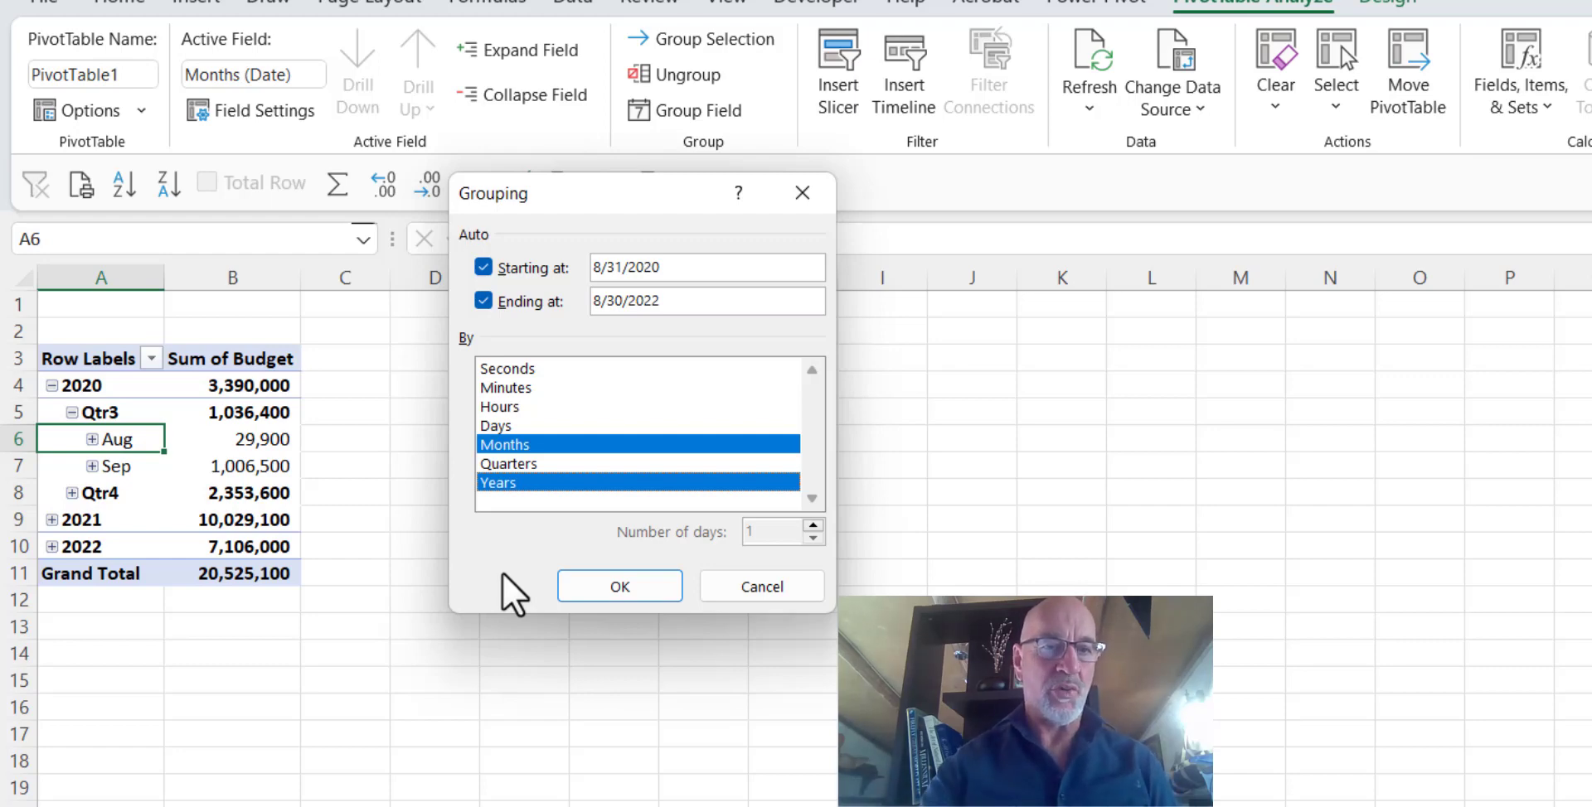
pyautogui.click(614, 587)
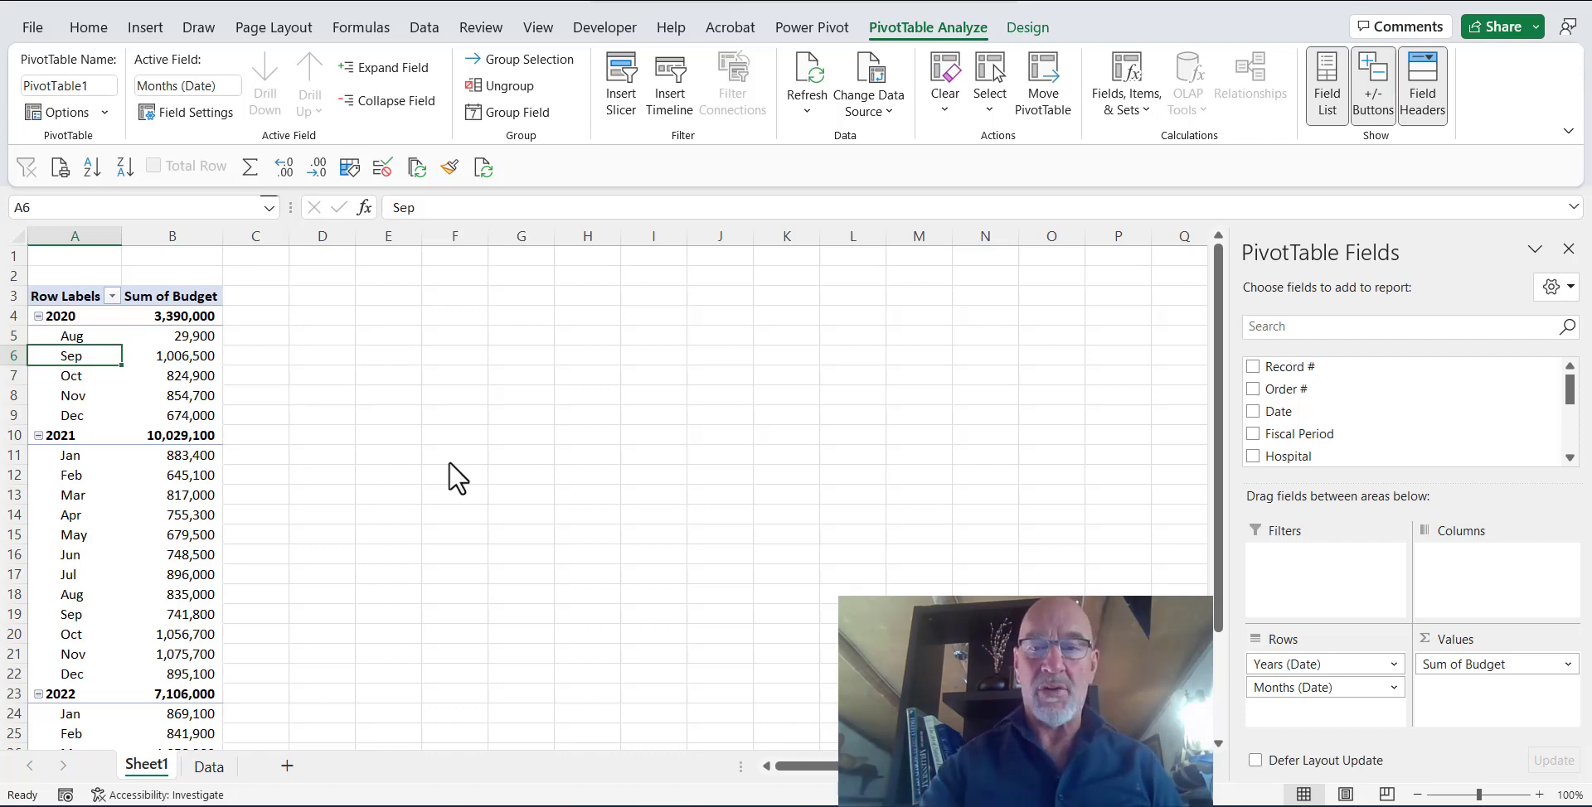
# Replace the Years and Months date fields in the PivotTable rows with the Hospital field.
pyautogui.moveTo(1371, 661); pyautogui.dragTo(1405, 423)
pyautogui.moveTo(1512, 418); pyautogui.dragTo(1493, 431)
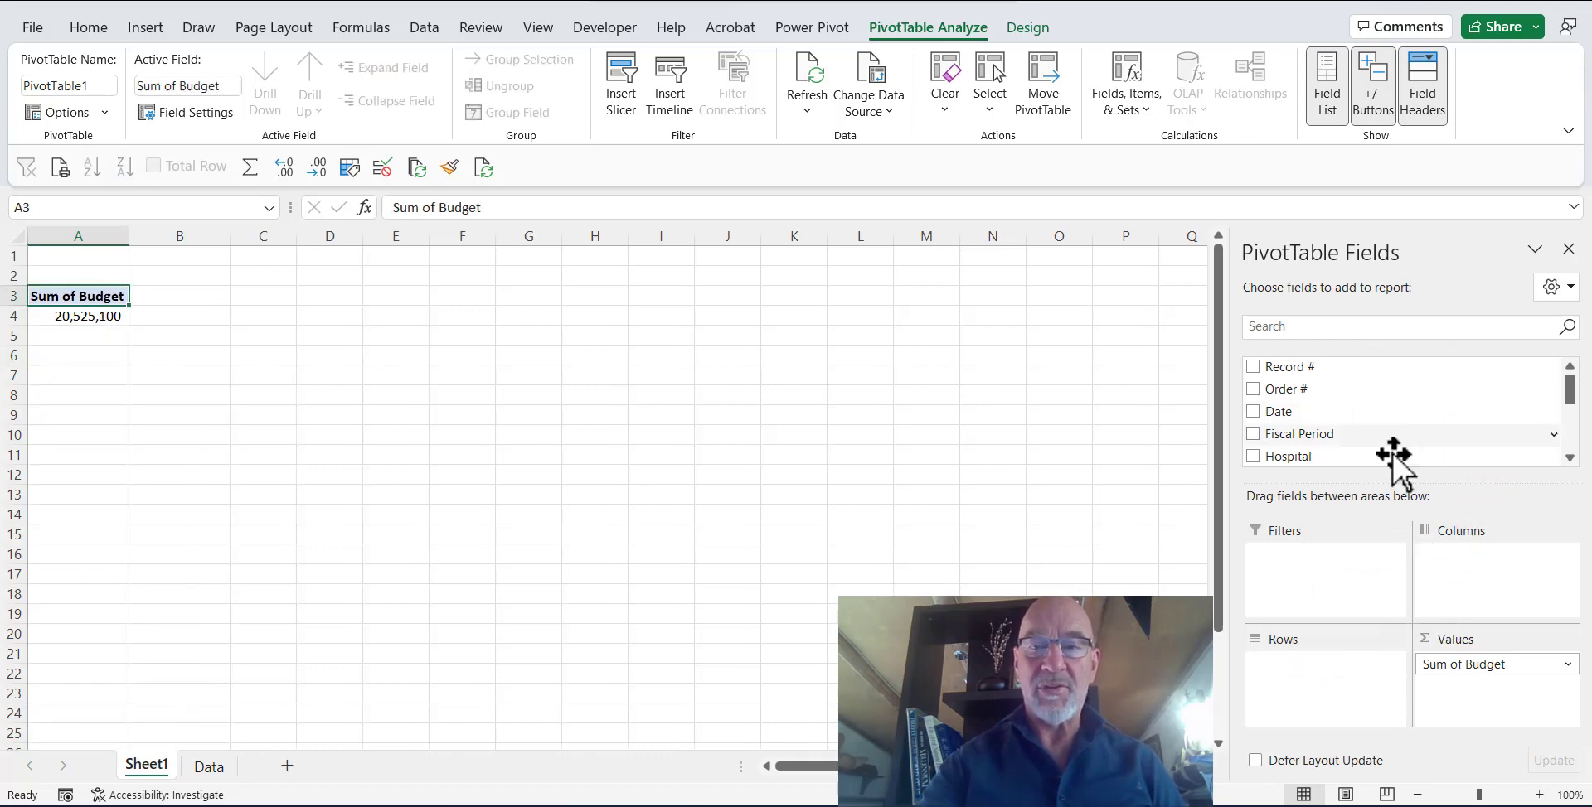
pyautogui.moveTo(1310, 458); pyautogui.dragTo(1268, 700)
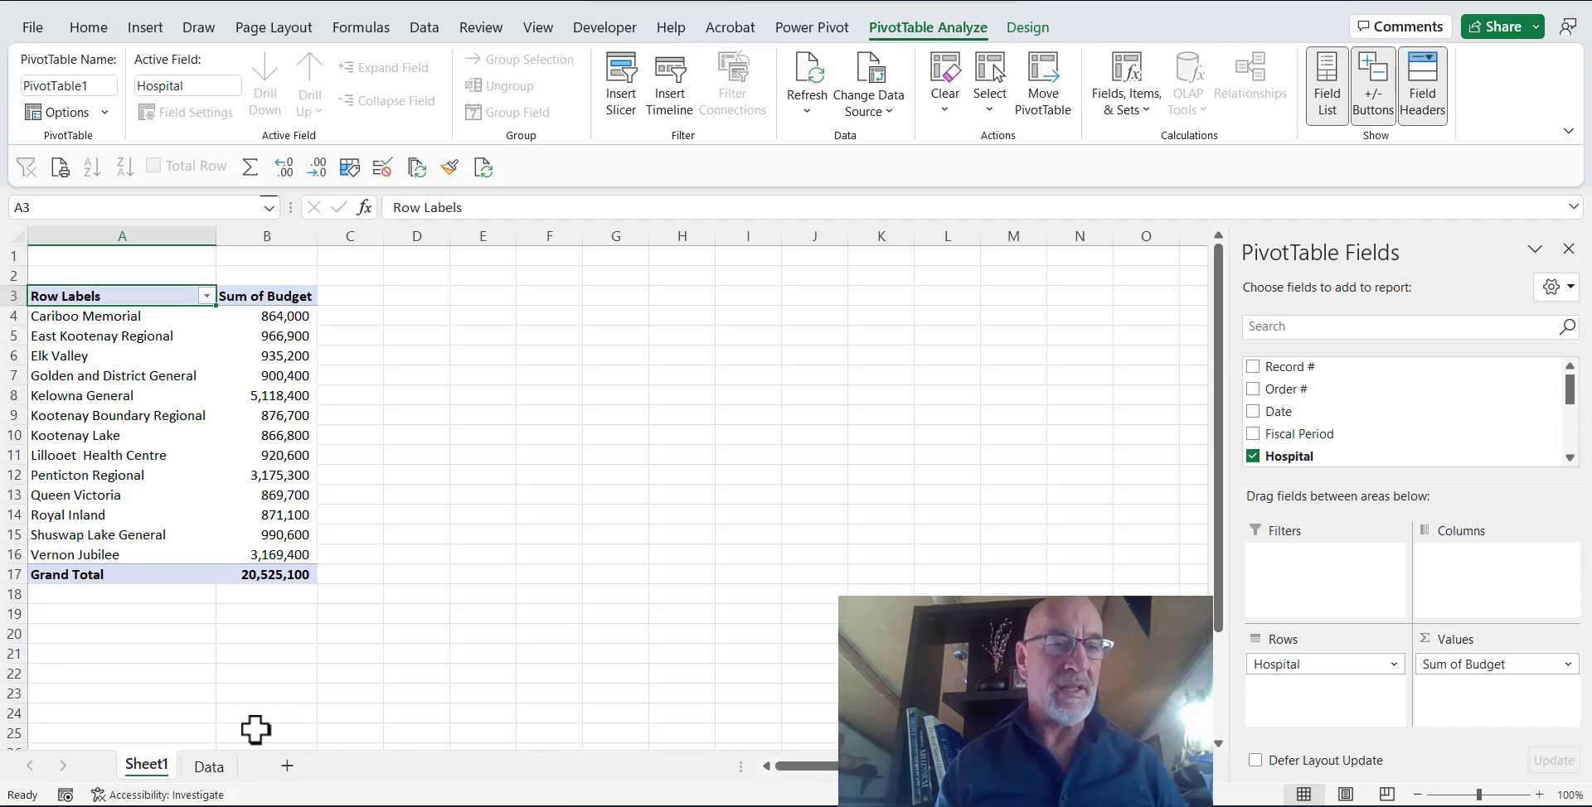
# Group Cariboo Memorial, East Kootenay Regional, Elk Valley, Golden and District General, Kootenay Boundary Regional and Kootenay Lake into one hospital group.
pyautogui.click(114, 321)
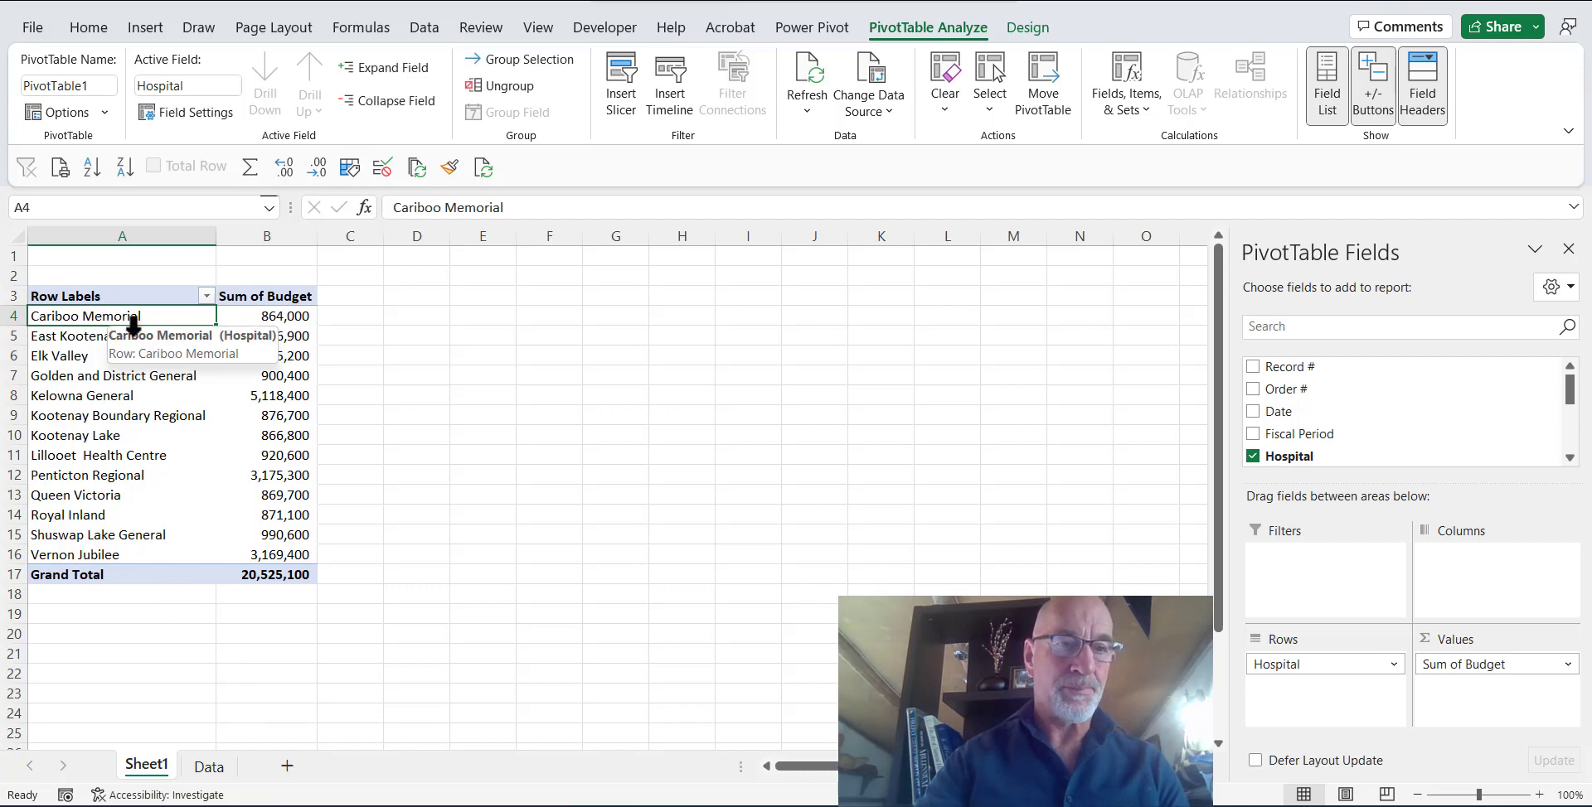
pyautogui.keyDown('ctrl'); pyautogui.click(106, 340); pyautogui.keyUp('ctrl')
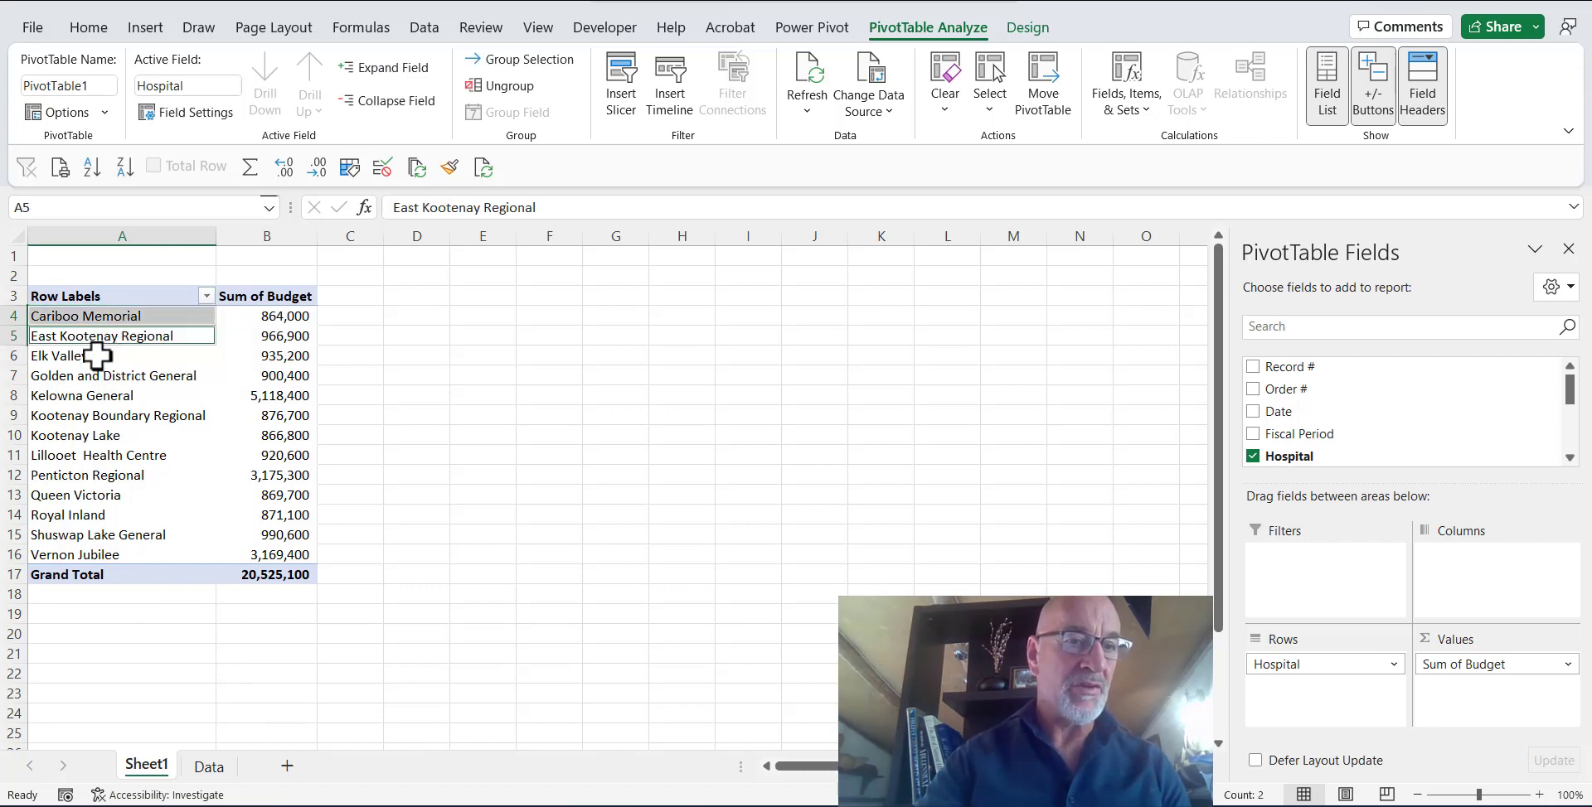
pyautogui.keyDown('ctrl'); pyautogui.click(93, 359); pyautogui.keyUp('ctrl')
pyautogui.keyDown('ctrl'); pyautogui.click(91, 379); pyautogui.keyUp('ctrl')
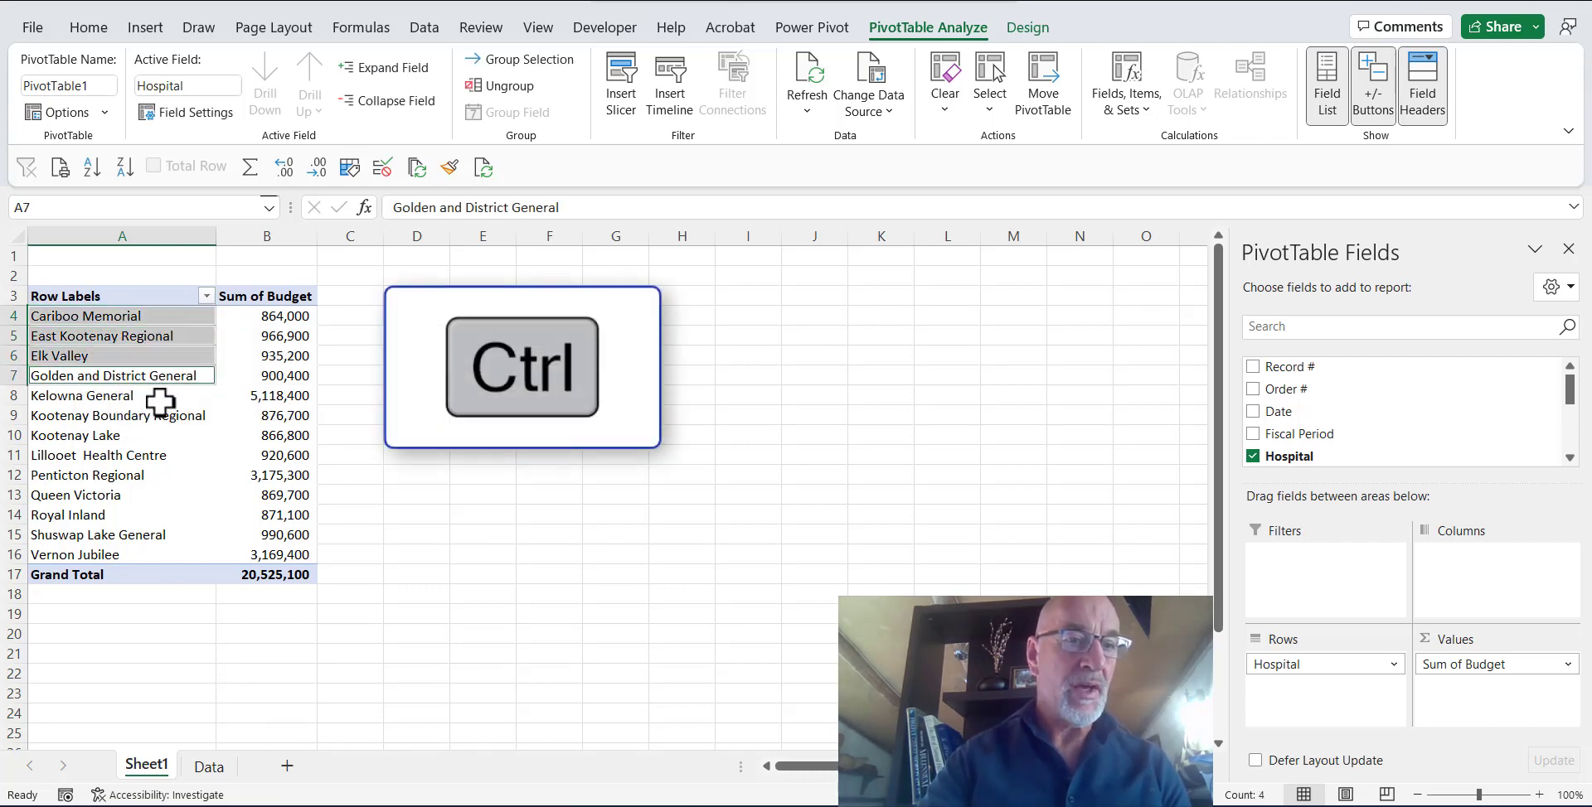
pyautogui.keyDown('ctrl'); pyautogui.click(113, 421); pyautogui.keyUp('ctrl')
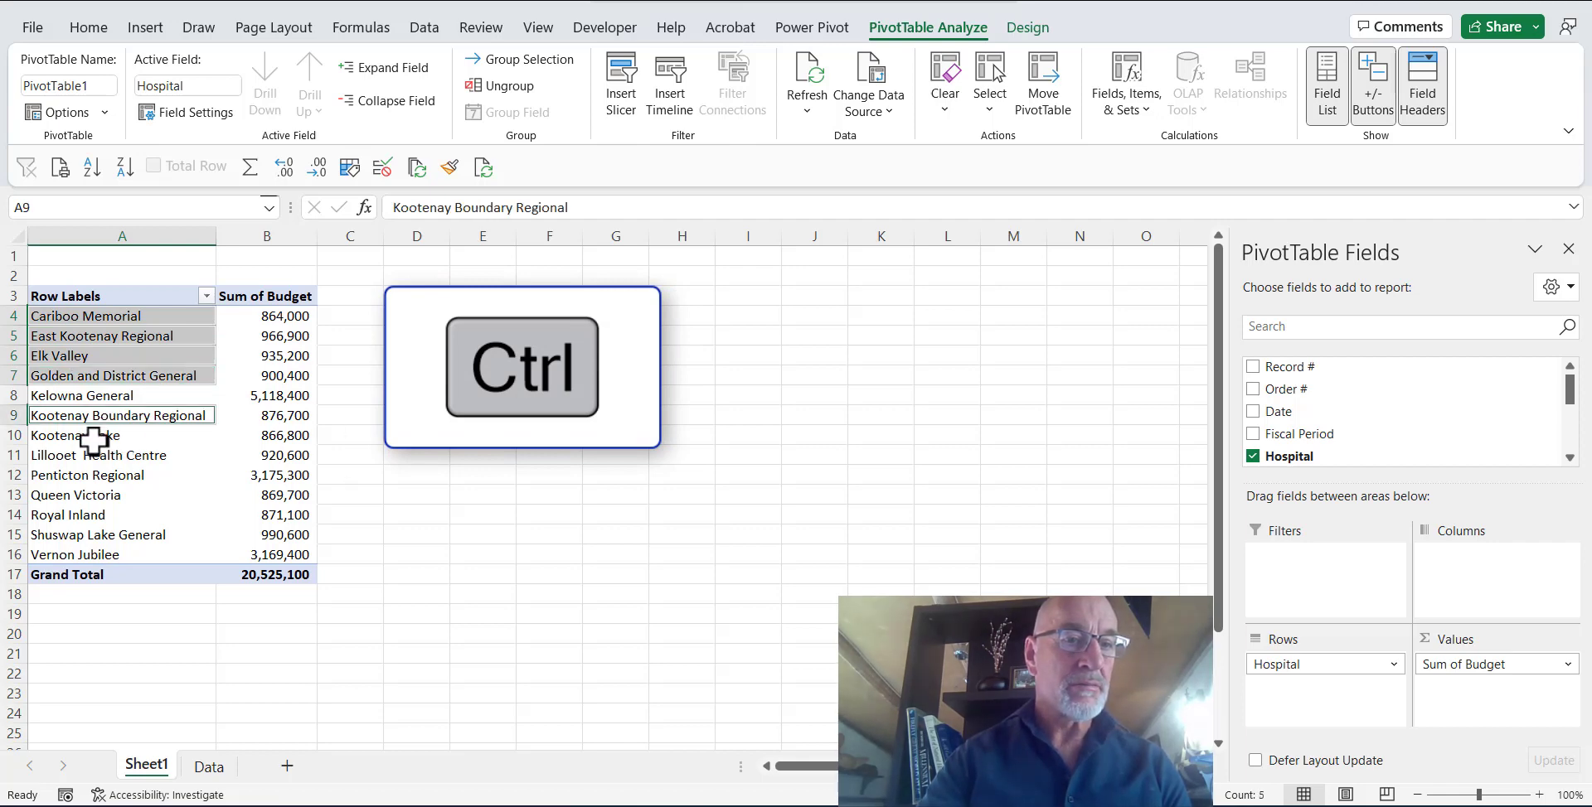
pyautogui.keyDown('ctrl'); pyautogui.click(100, 434); pyautogui.keyUp('ctrl')
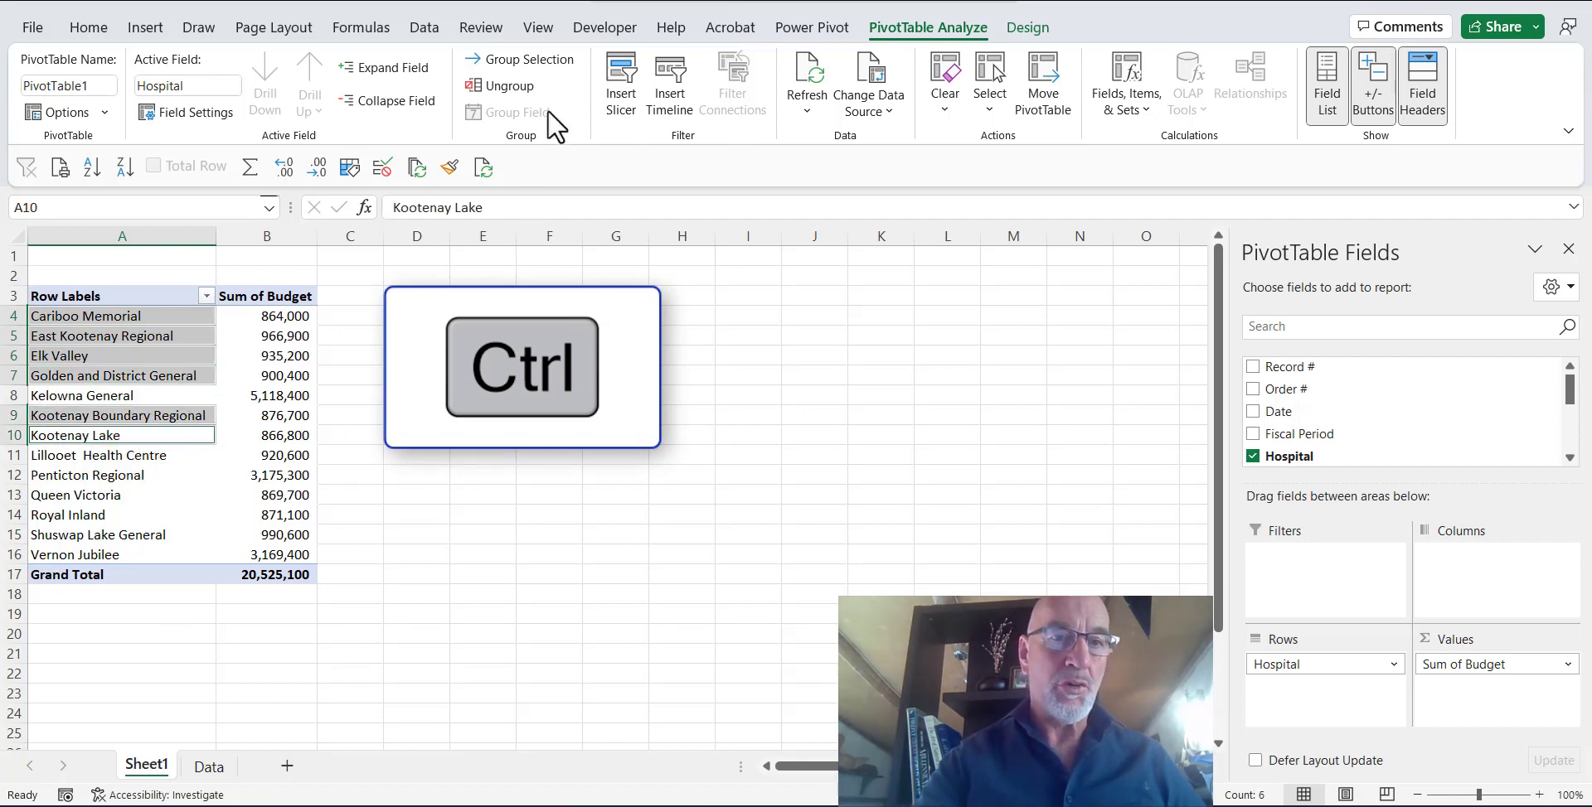
pyautogui.click(550, 68)
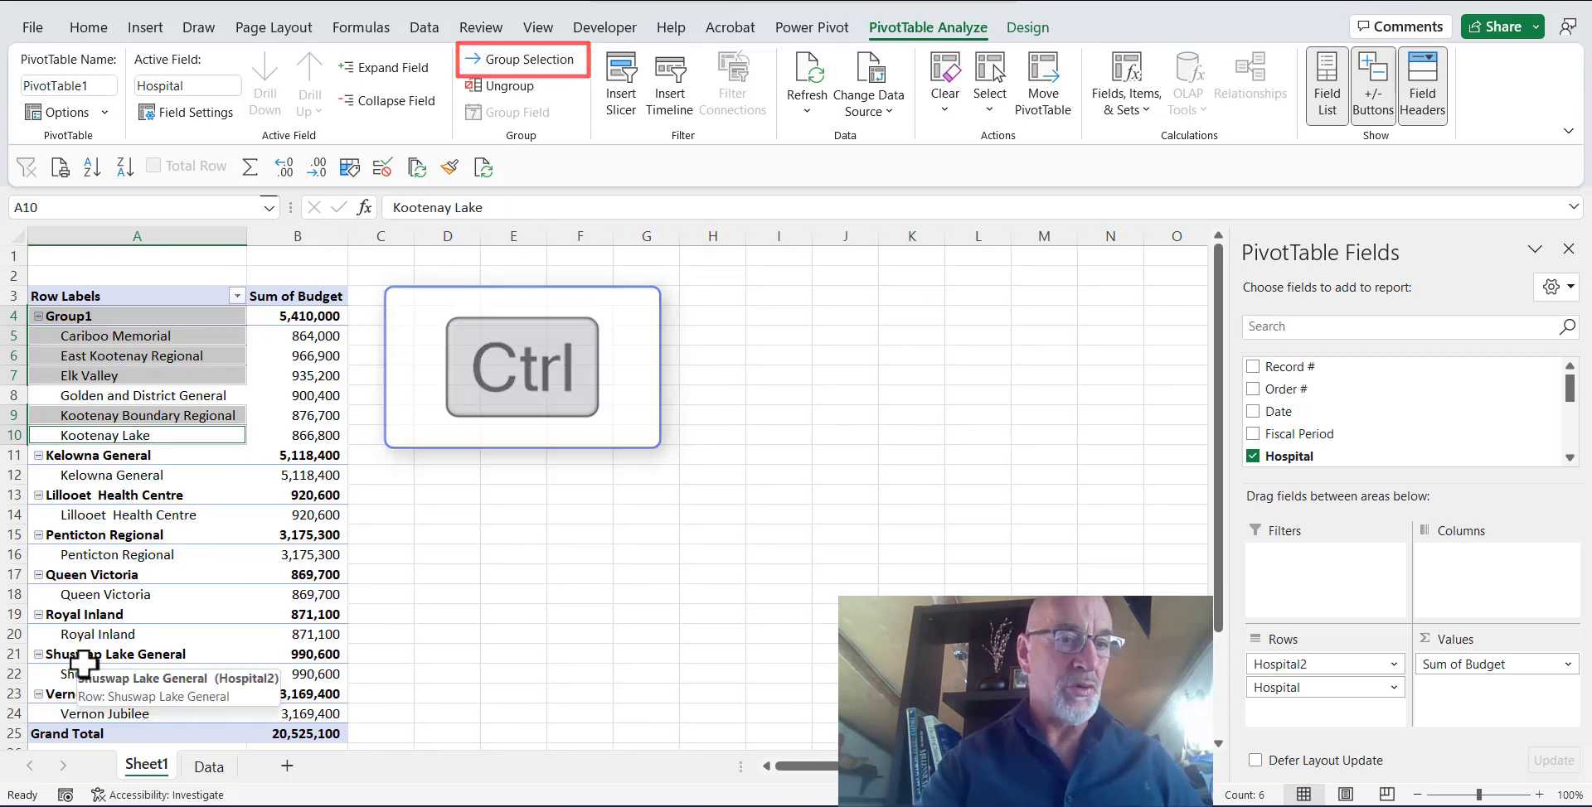
# Group Kelowna General, Penticton Regional and Vernon Jubilee into a second hospital group.
pyautogui.click(109, 476)
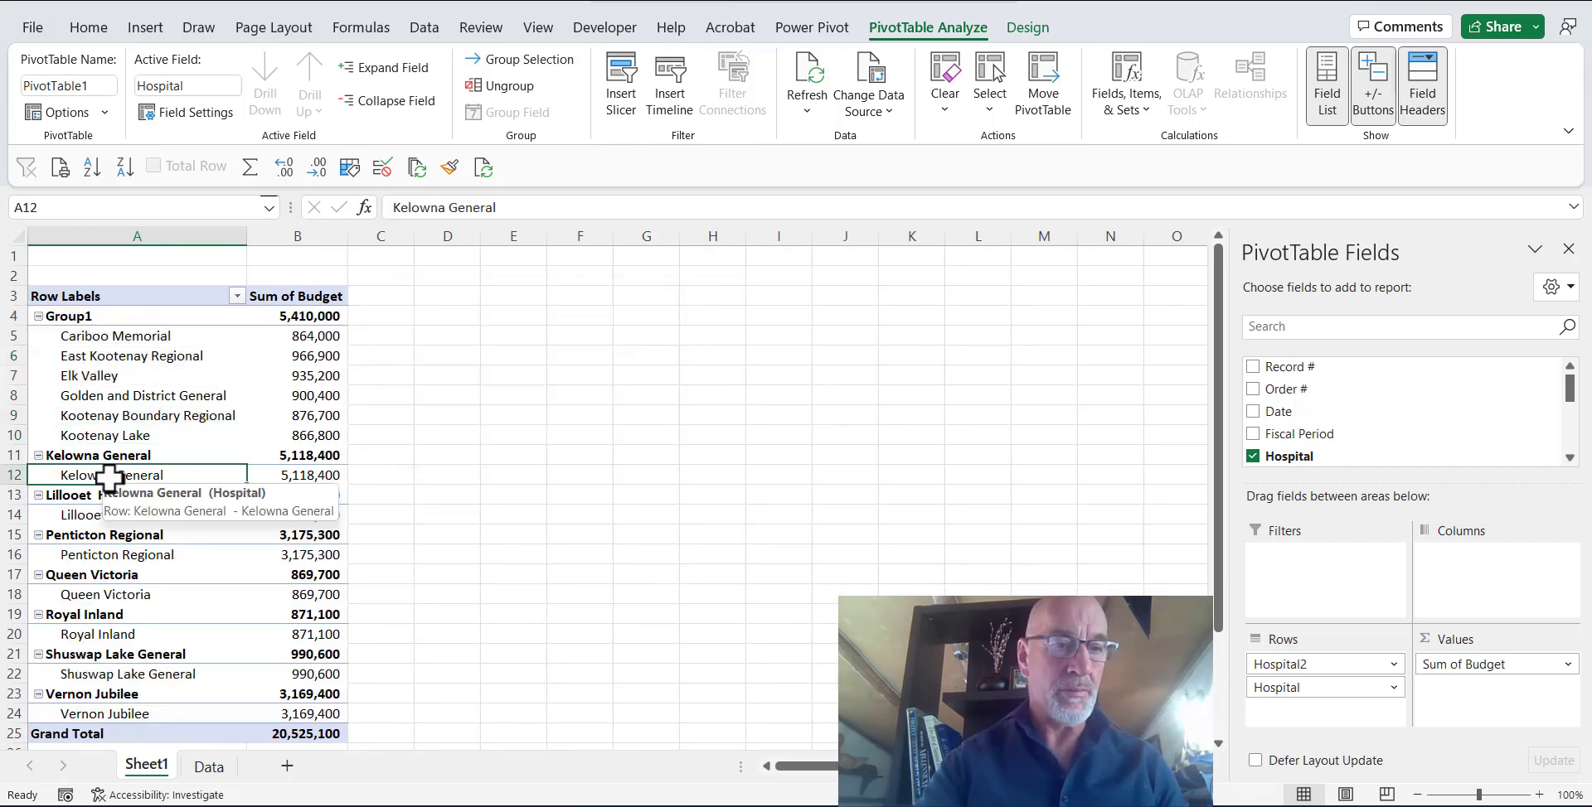
pyautogui.keyDown('ctrl'); pyautogui.click(114, 559); pyautogui.keyUp('ctrl')
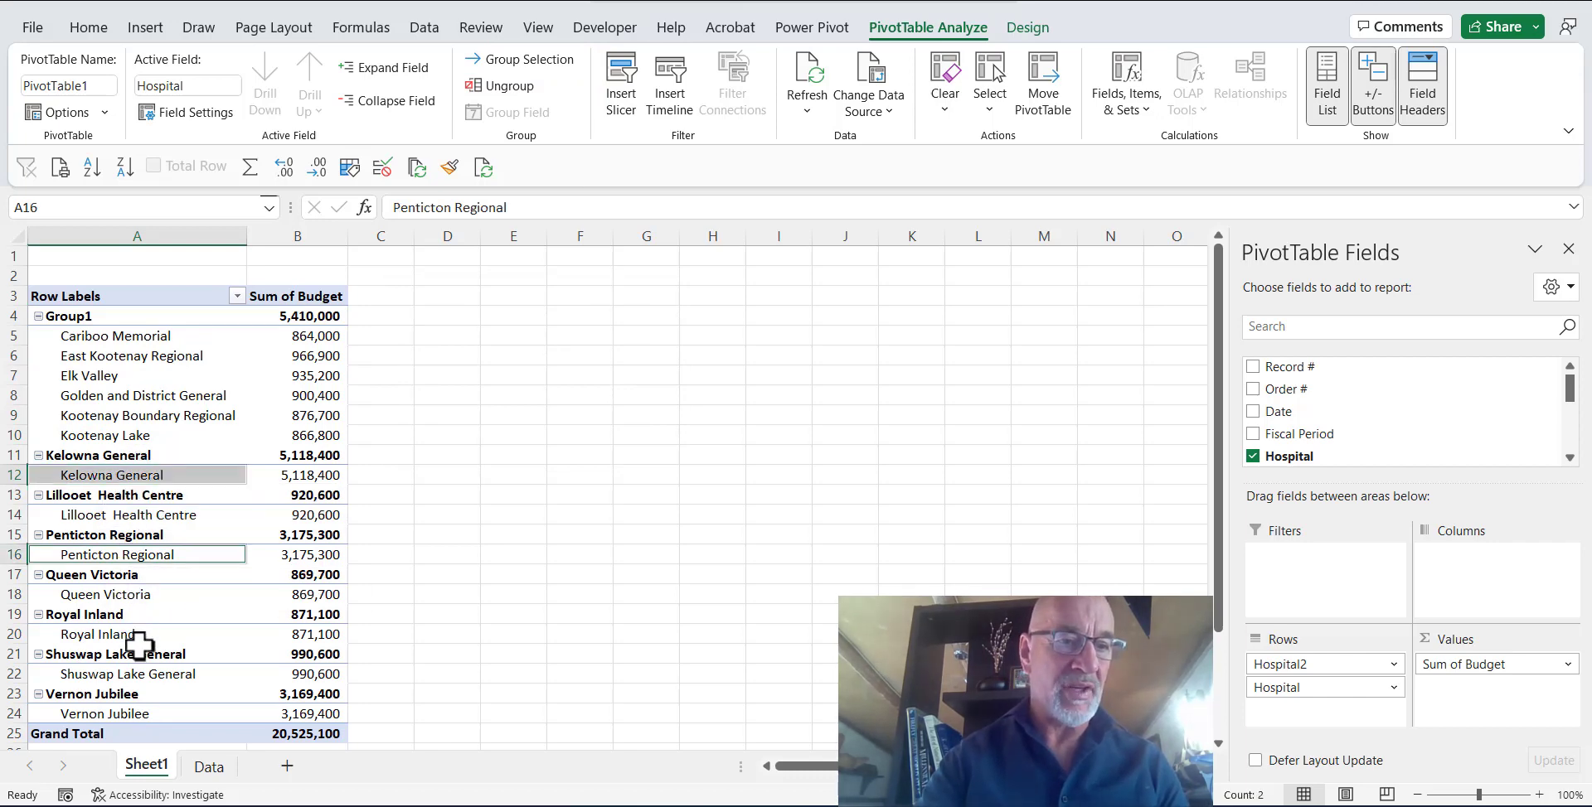
pyautogui.keyDown('ctrl'); pyautogui.click(137, 714); pyautogui.keyUp('ctrl')
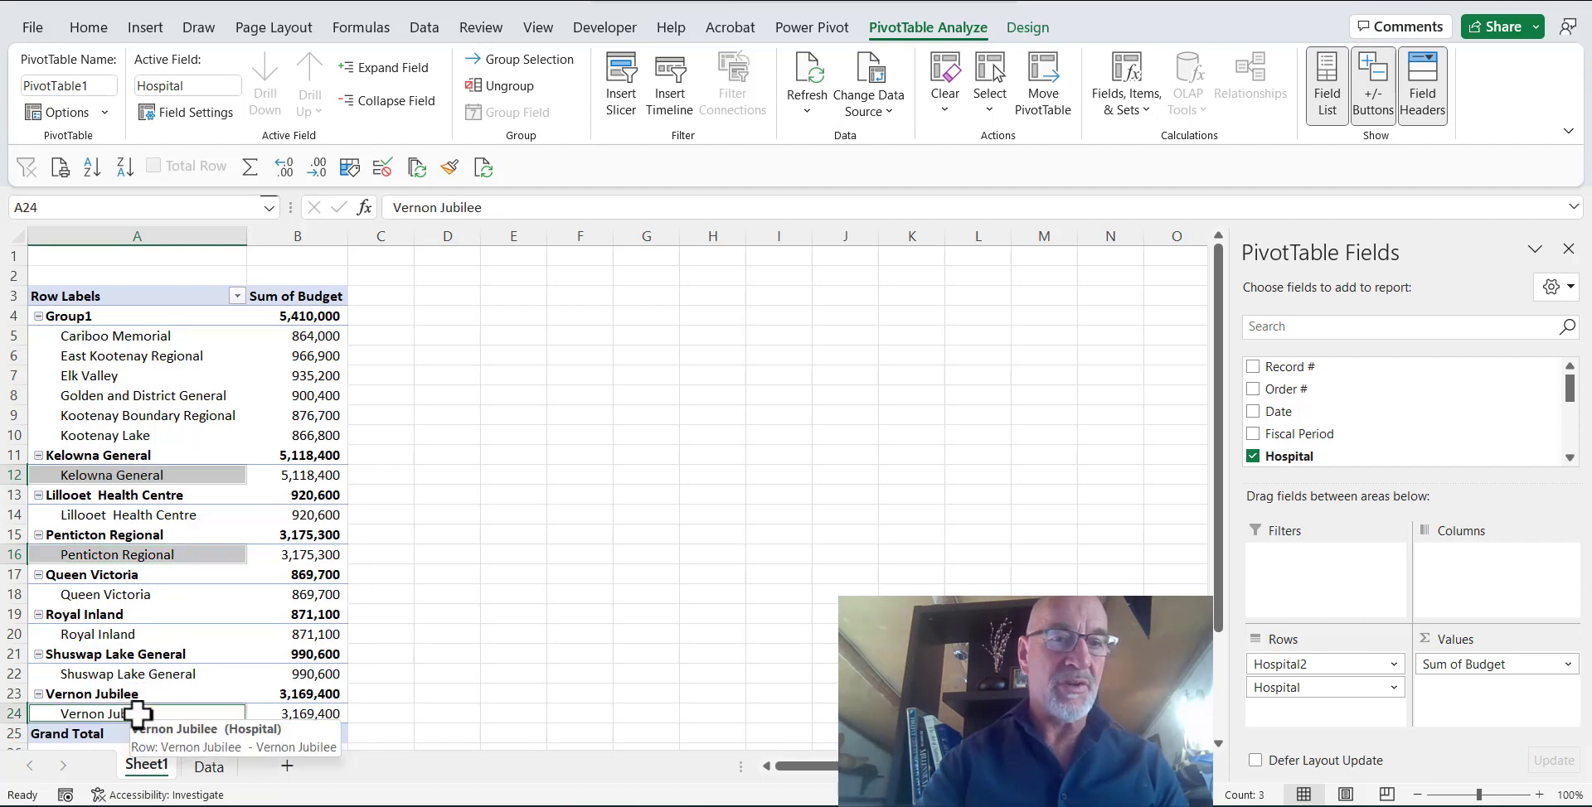
pyautogui.click(522, 60)
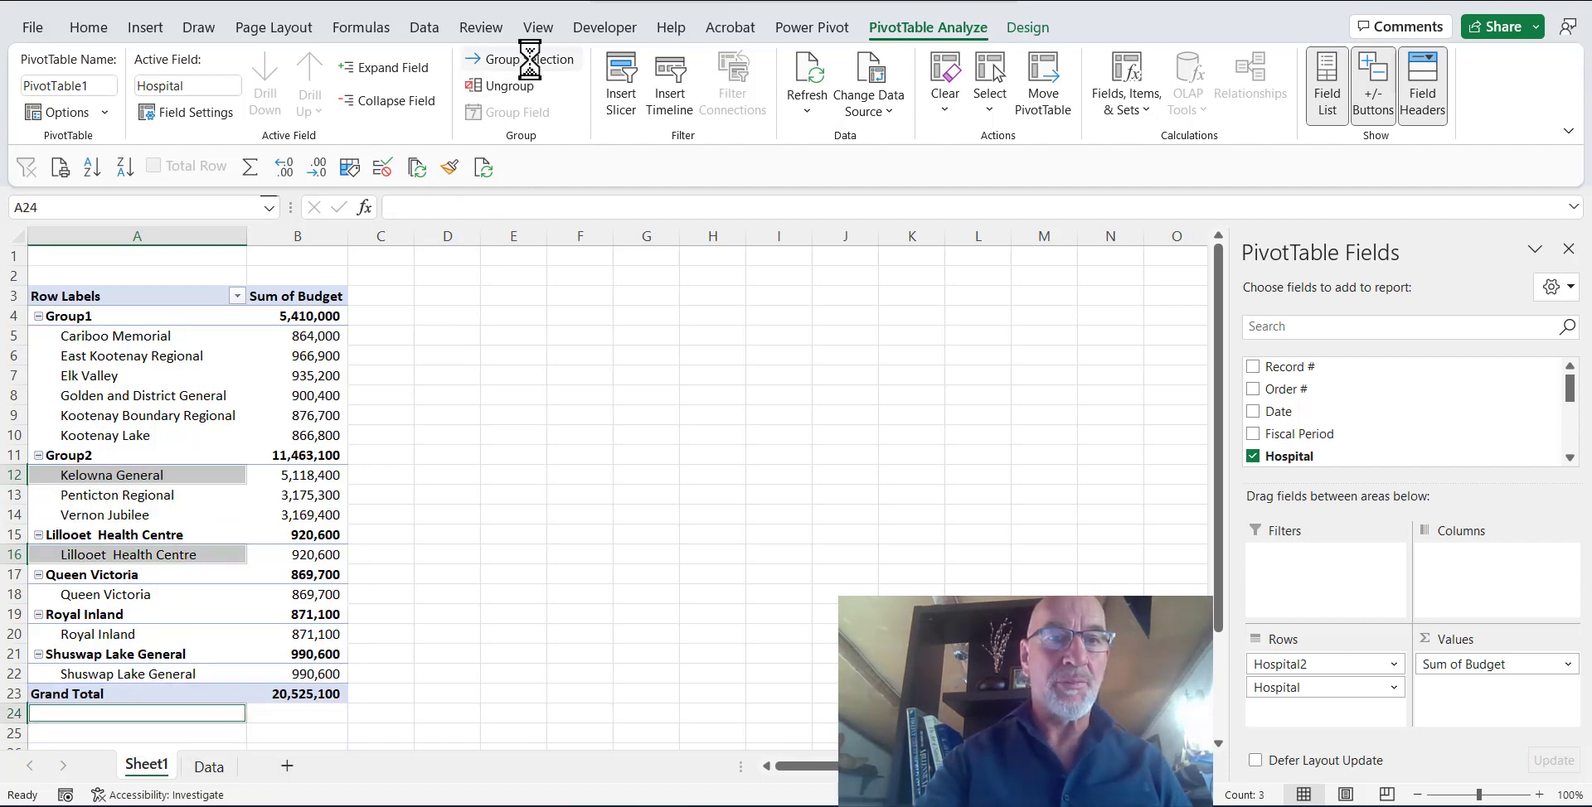
# Group Queen Victoria, Royal Inland and Shuswap Lake General into a third hospital group.
pyautogui.click(135, 599)
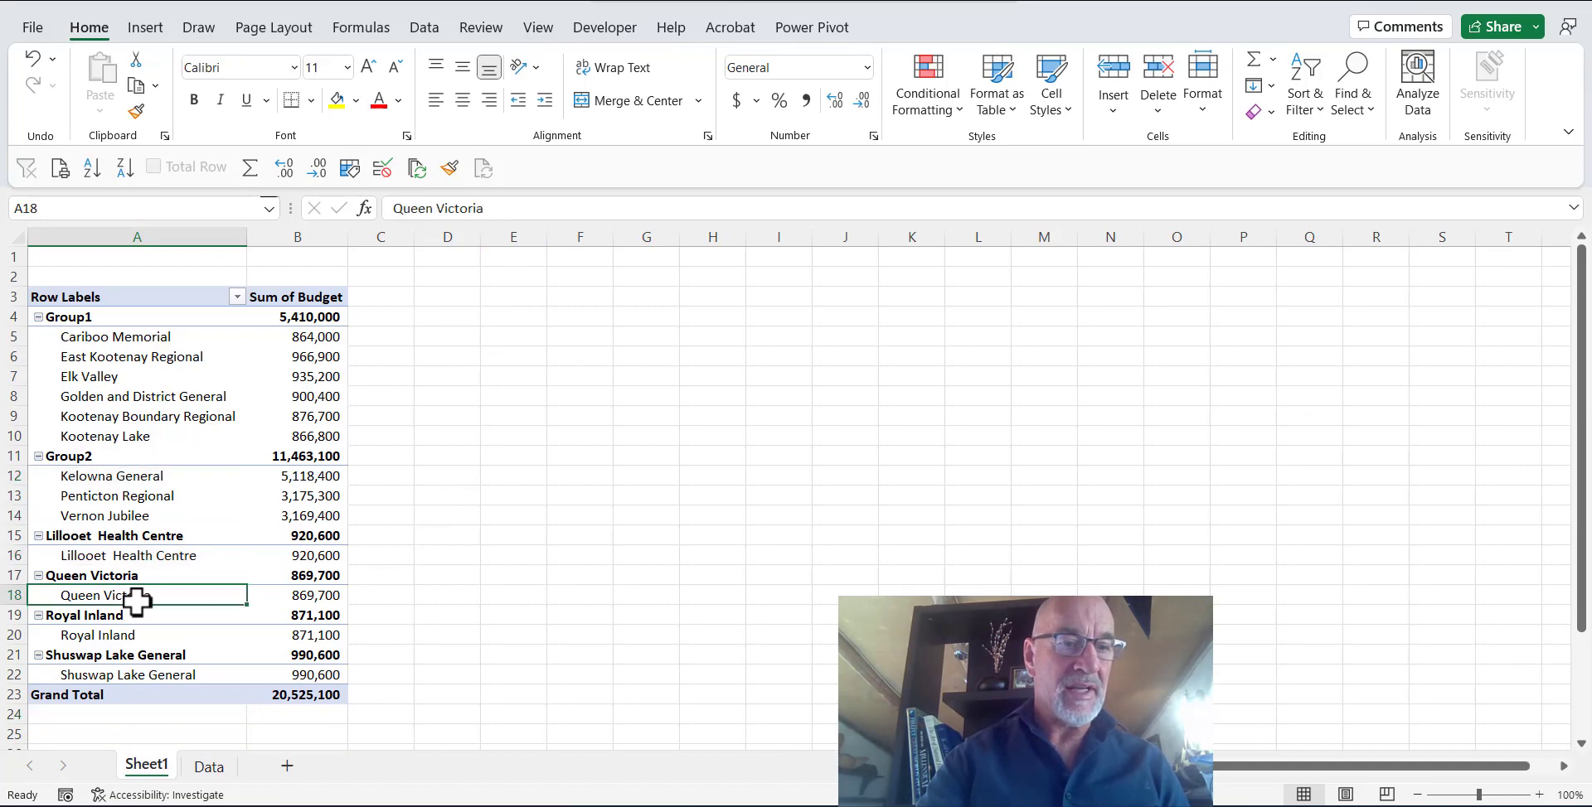
pyautogui.keyDown('ctrl'); pyautogui.click(136, 642); pyautogui.keyUp('ctrl')
pyautogui.keyDown('ctrl'); pyautogui.click(135, 675); pyautogui.keyUp('ctrl')
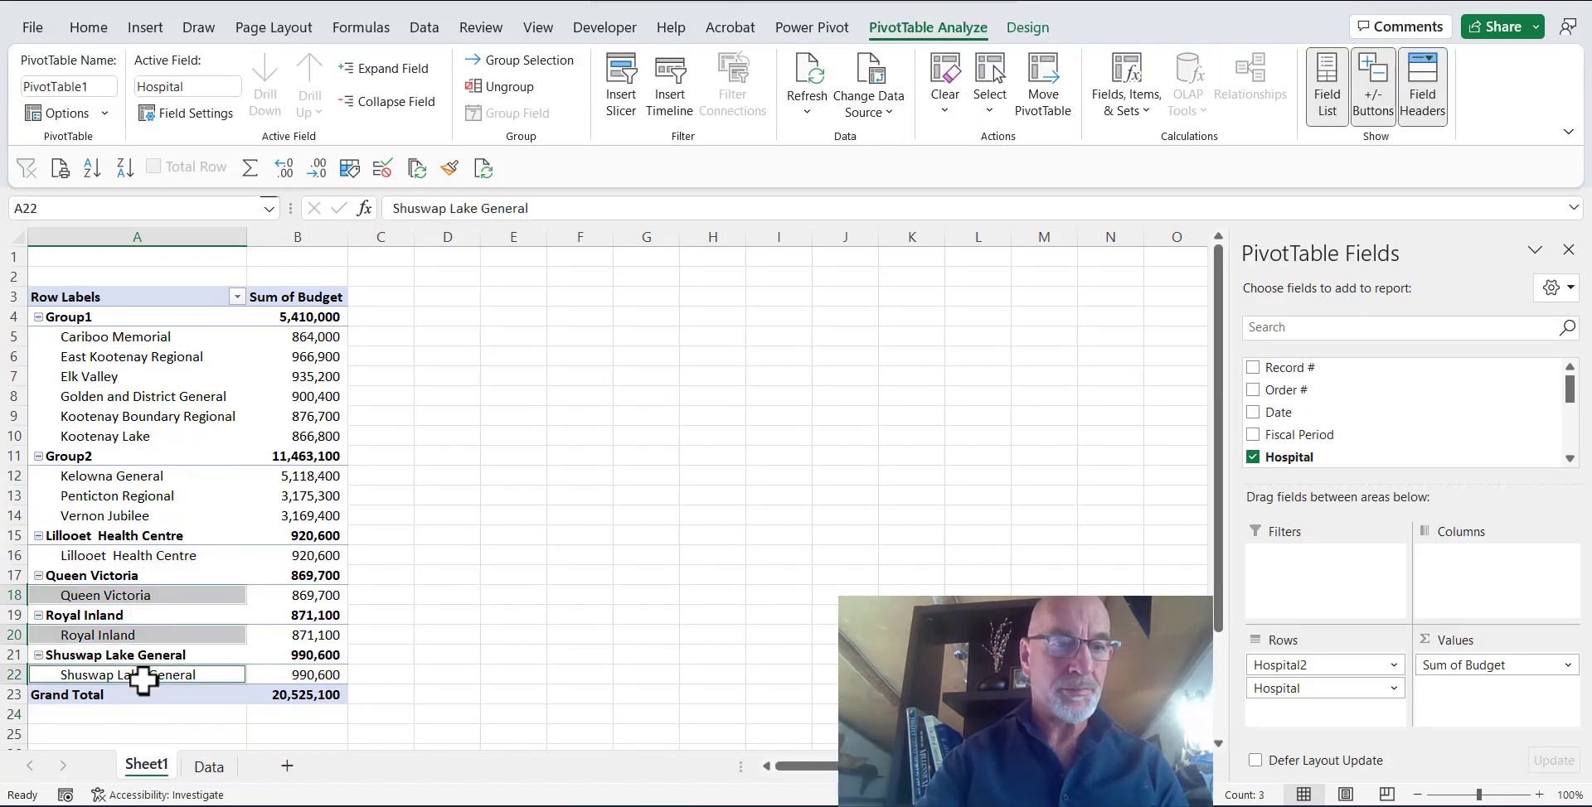
pyautogui.click(517, 52)
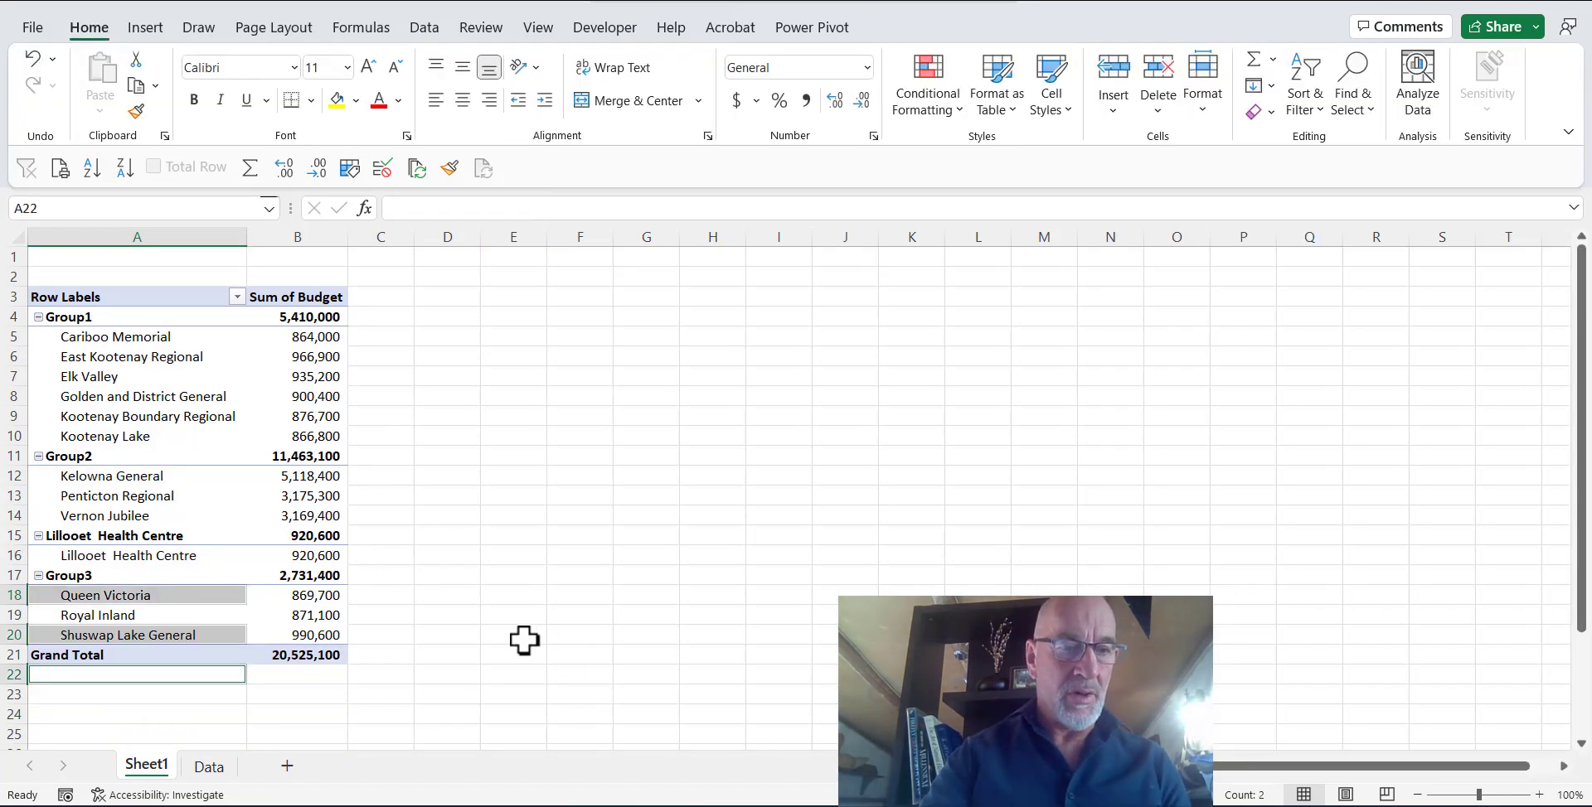
# Regroup the third hospital group to include Lillooet Health Centre with Queen Victoria, Royal Inland and Shuswap Lake General.
pyautogui.click(108, 565)
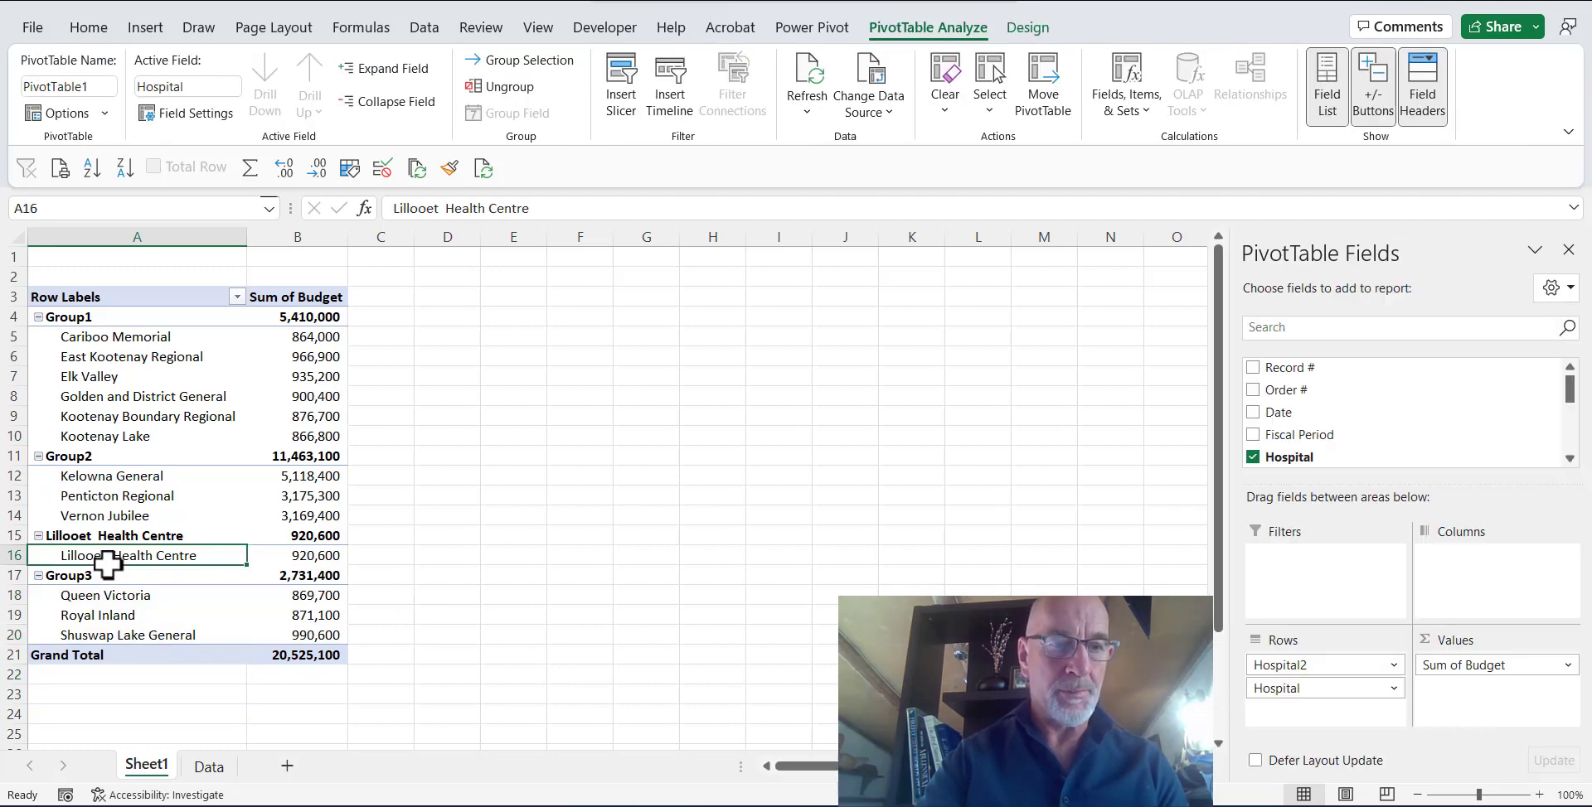
pyautogui.keyDown('ctrl'); pyautogui.click(117, 597); pyautogui.keyUp('ctrl')
pyautogui.keyDown('ctrl'); pyautogui.click(119, 617); pyautogui.keyUp('ctrl')
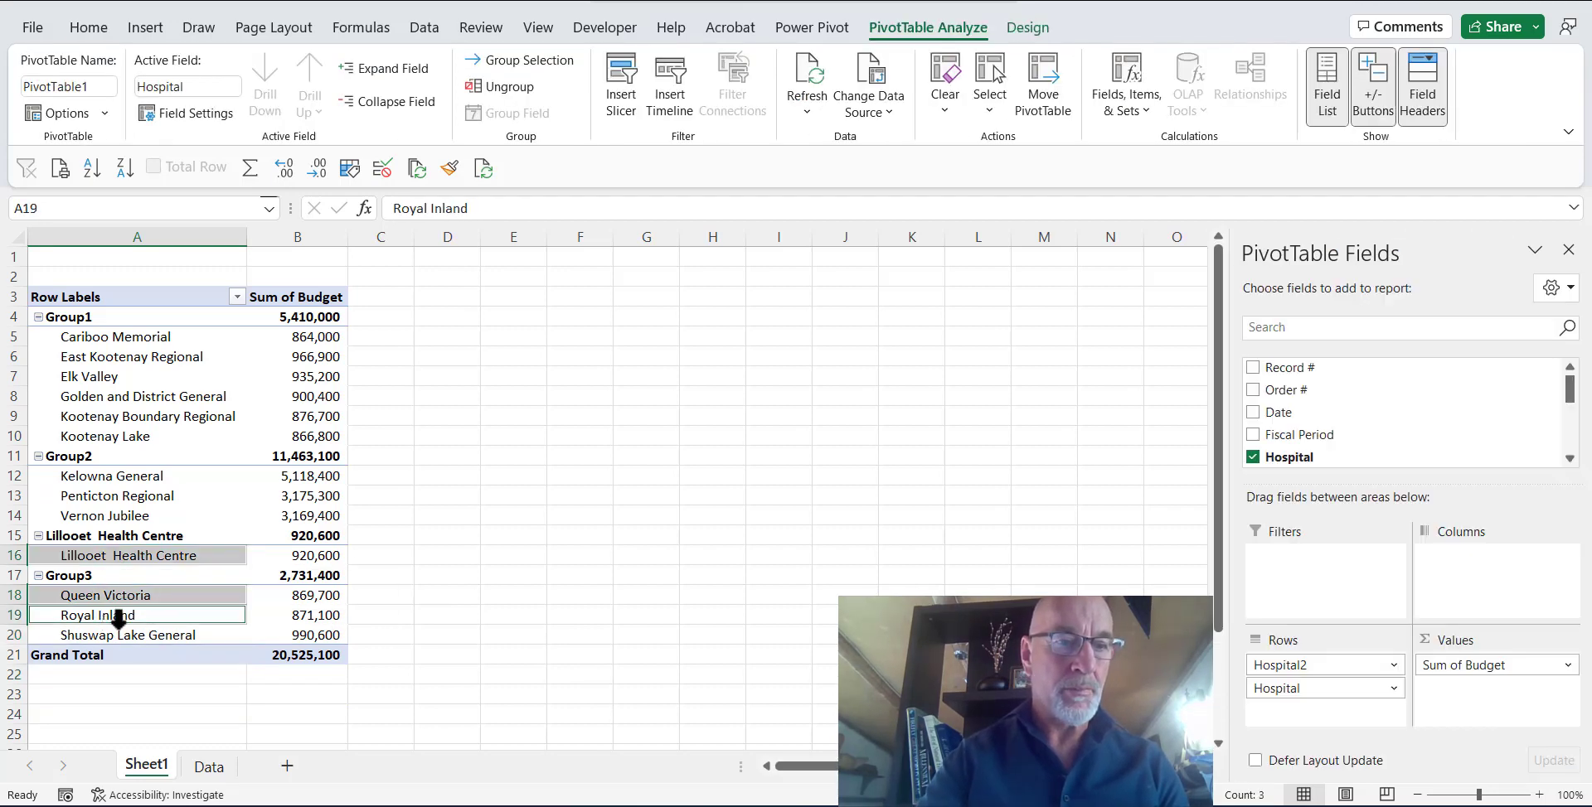
pyautogui.keyDown('ctrl'); pyautogui.click(116, 637); pyautogui.keyUp('ctrl')
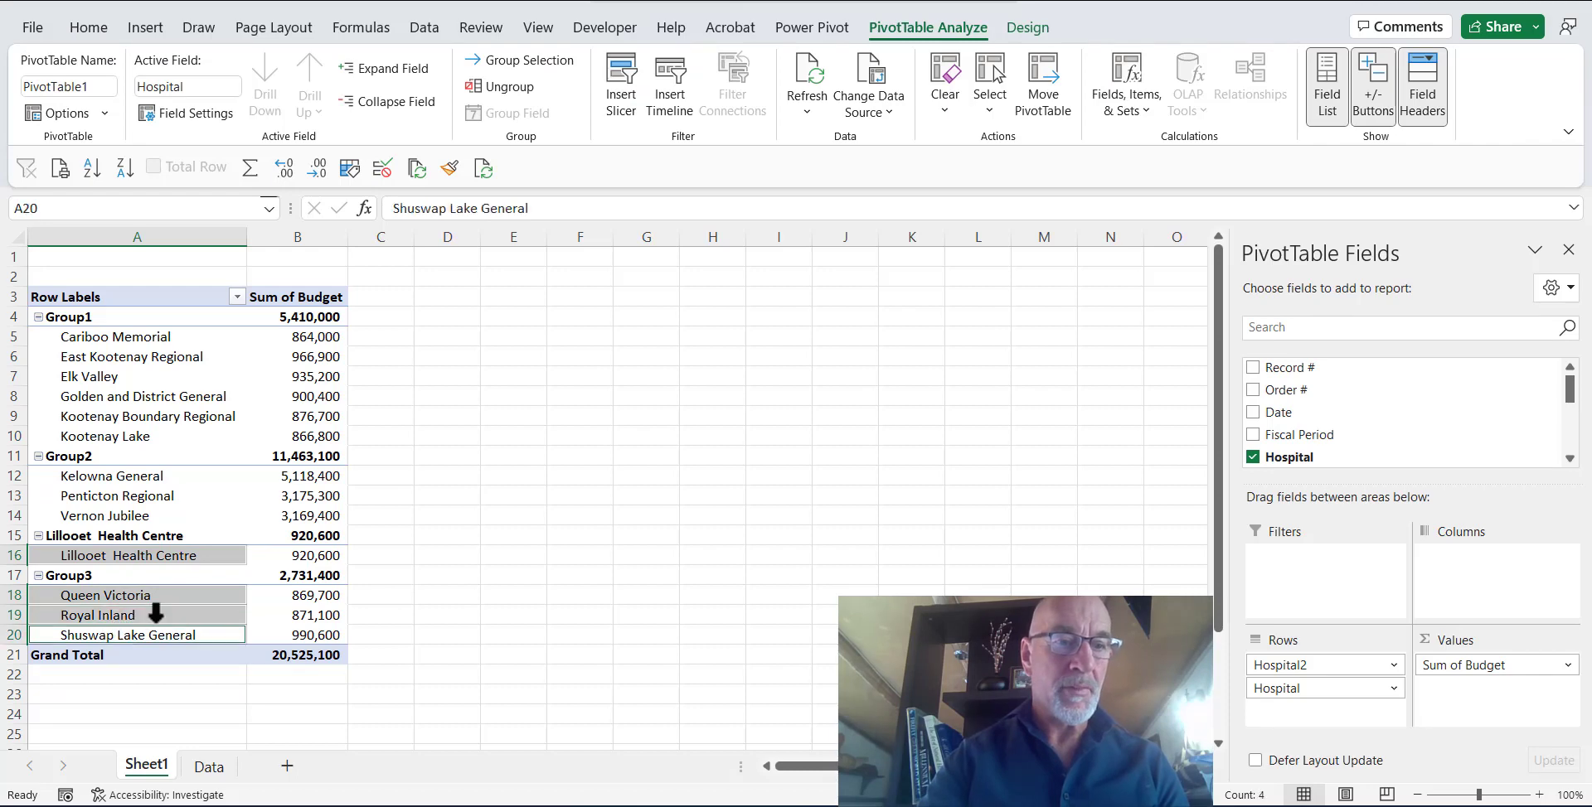
pyautogui.click(537, 60)
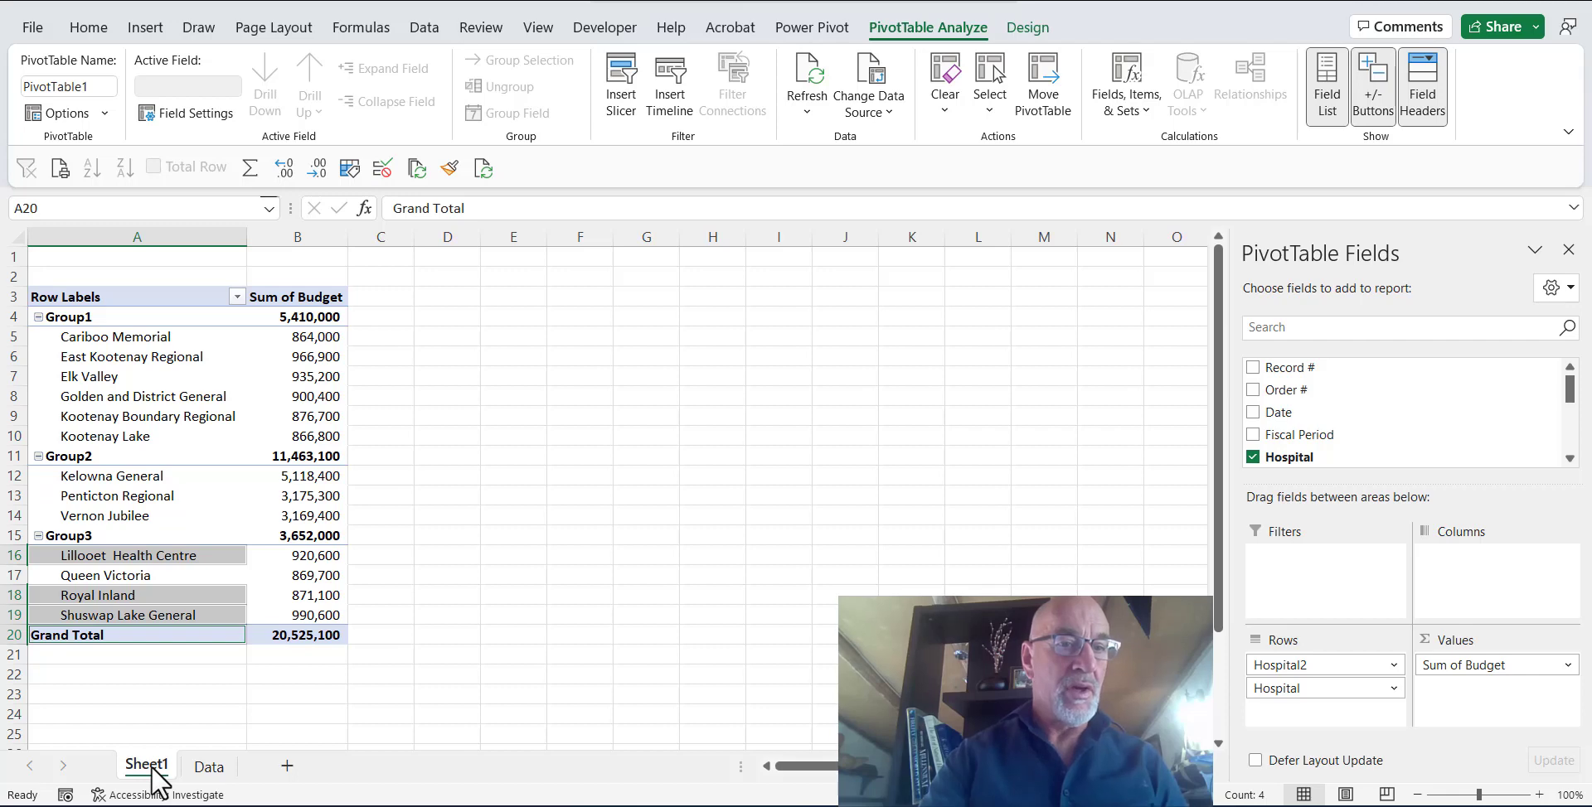
# Rename the three hospital groups in order as Mountain, Okanagan and Kamloops.
pyautogui.click(83, 319)
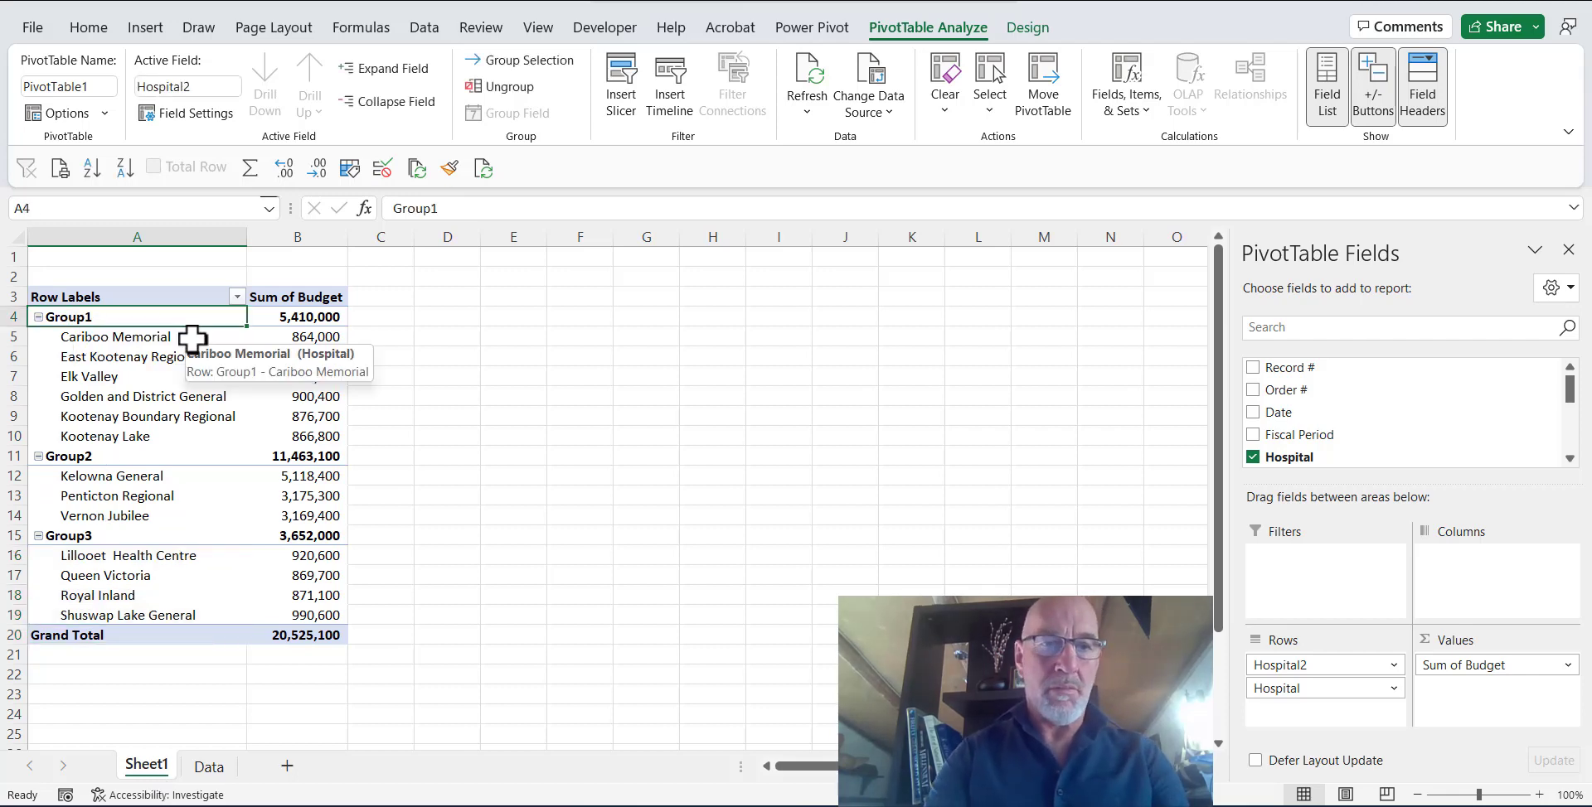
pyautogui.write('Mountain')
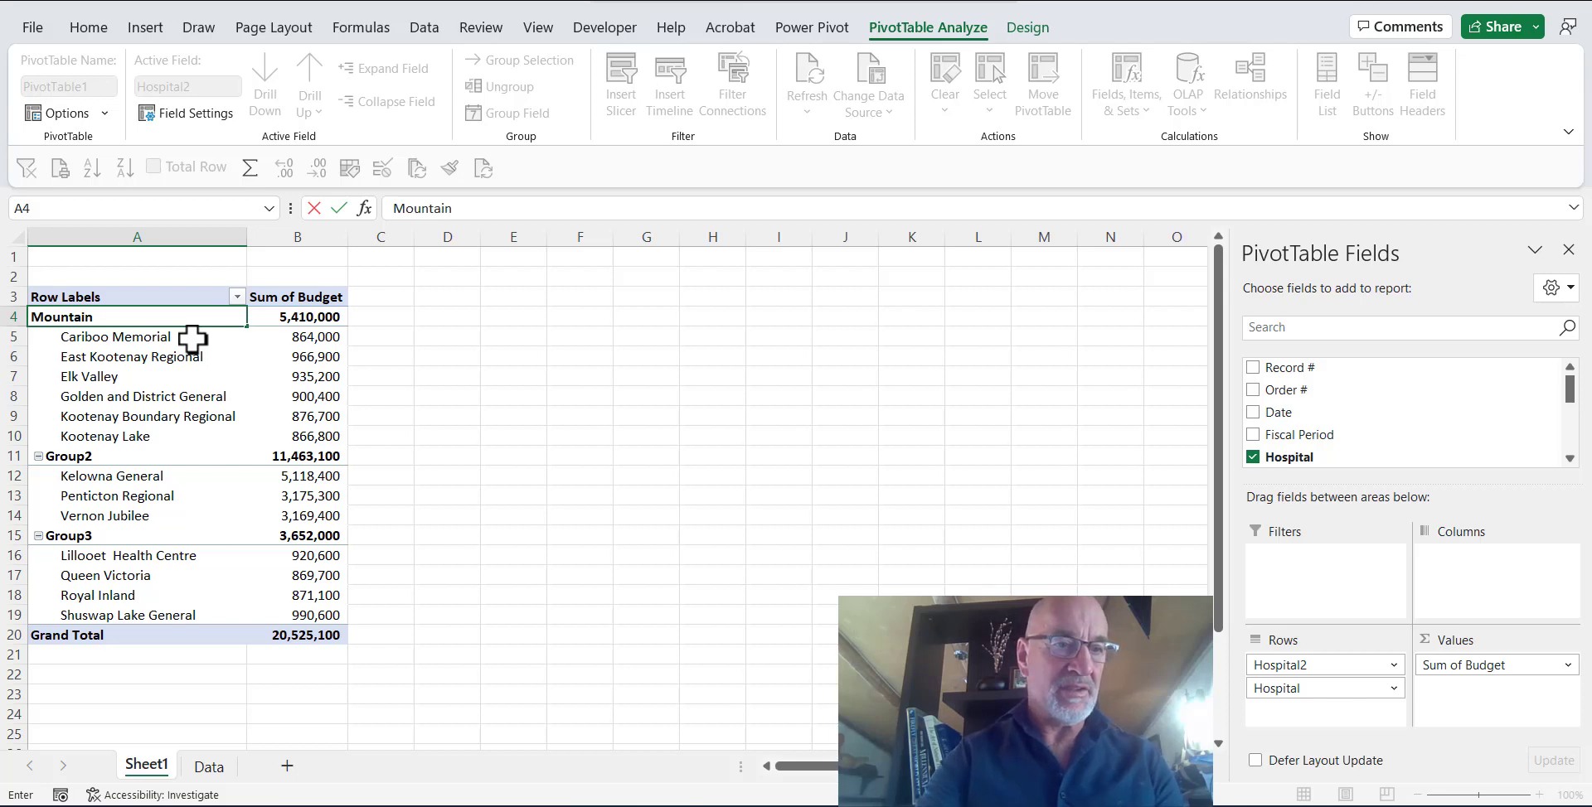
pyautogui.click(91, 458)
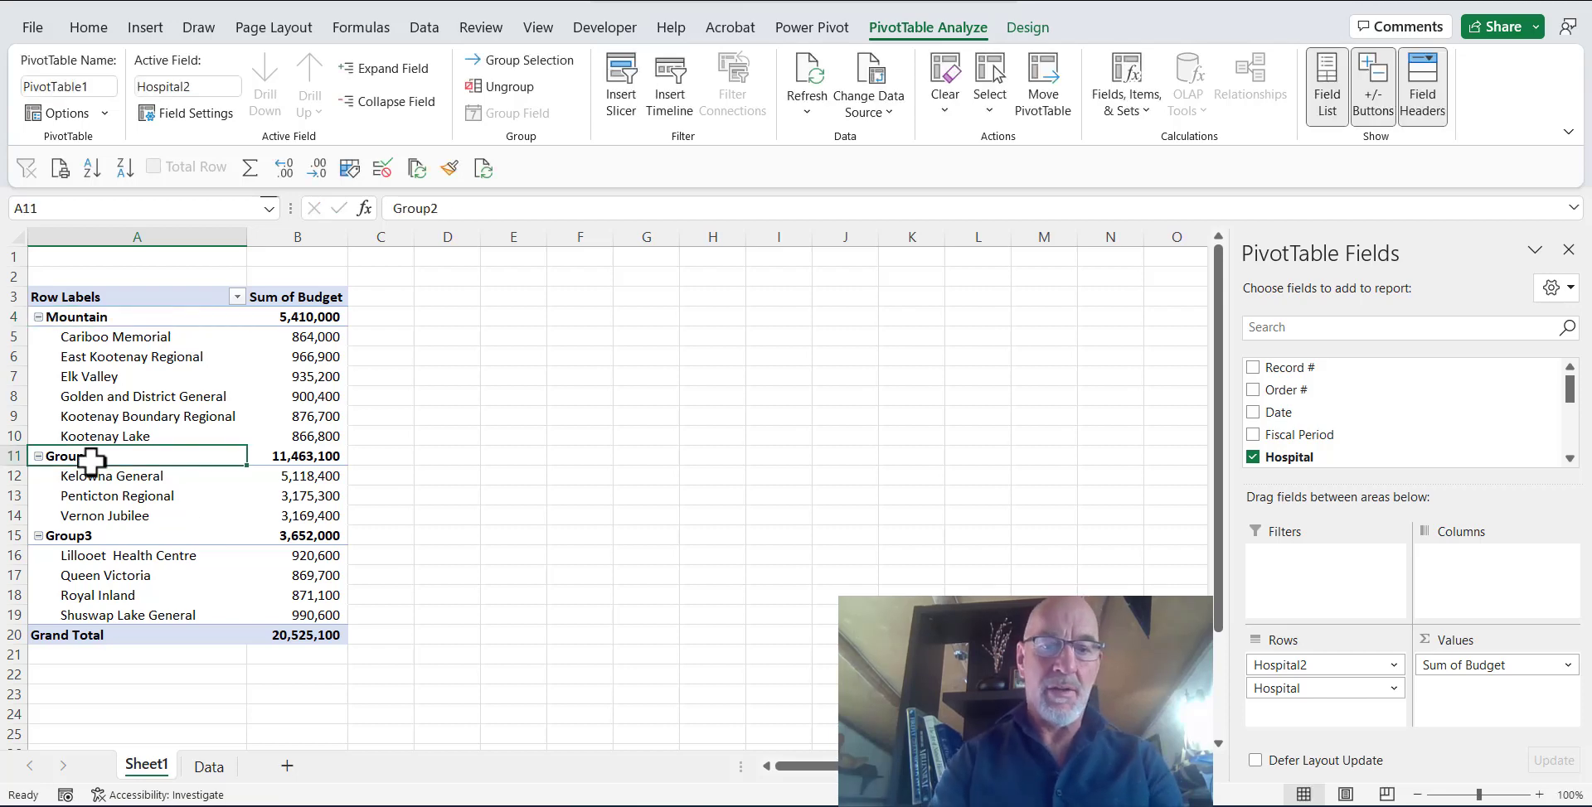
pyautogui.write('Okanagan')
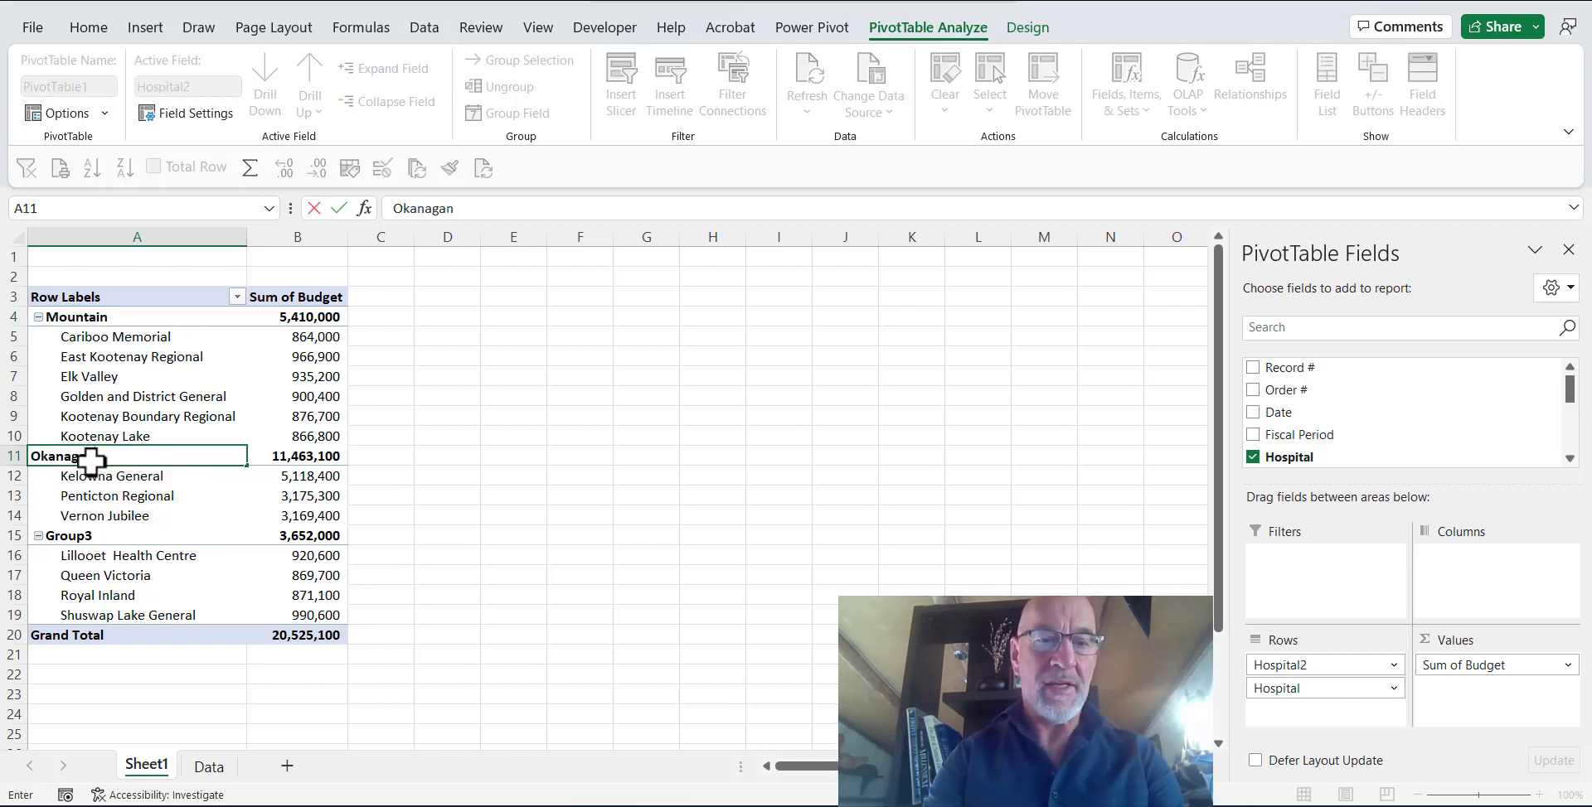
pyautogui.click(85, 537)
pyautogui.write('Kaml')
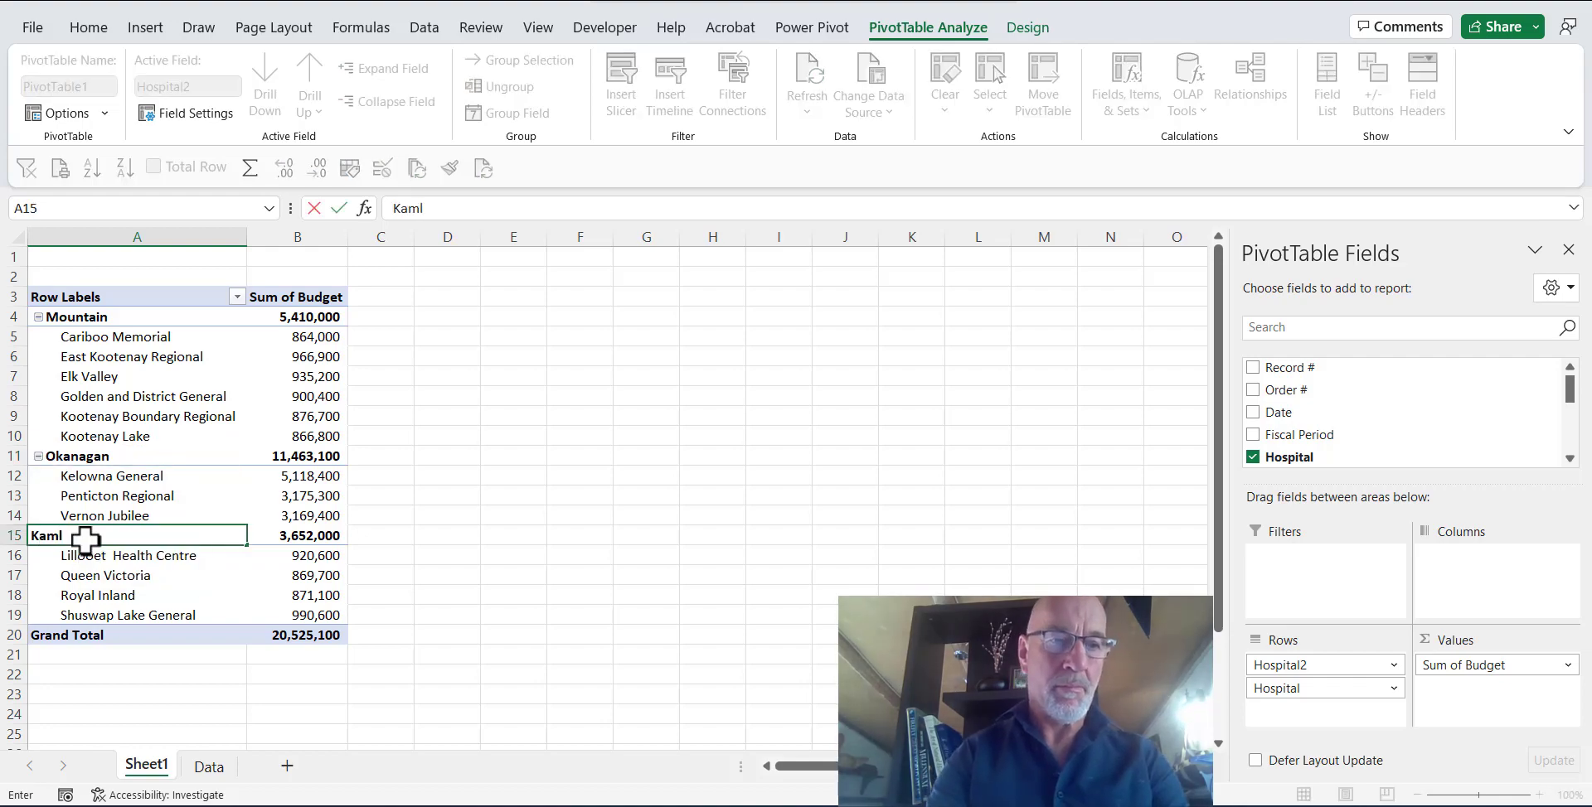
pyautogui.write('oops')
pyautogui.press('Return')
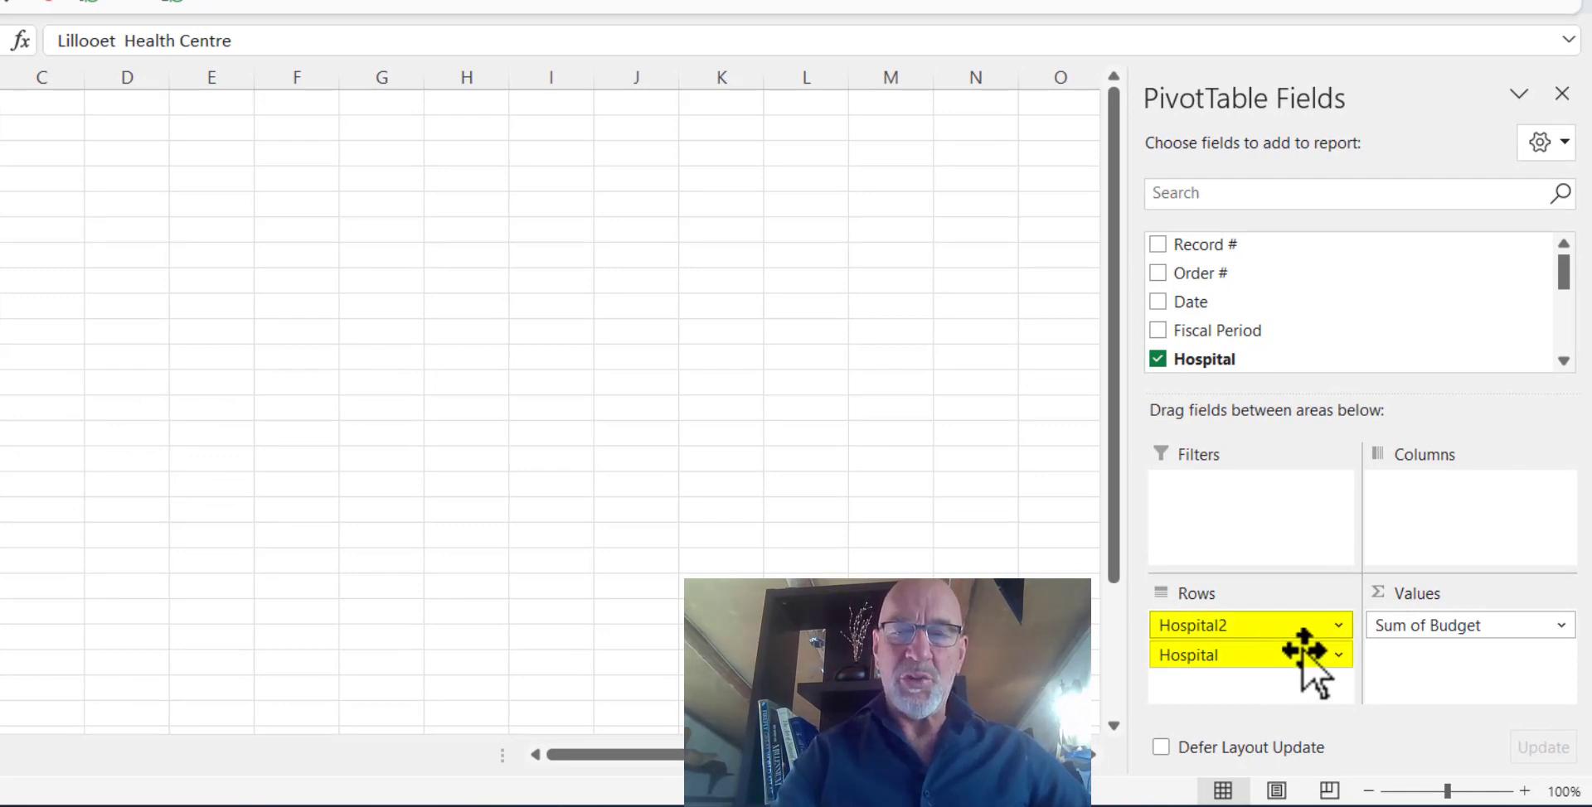
# Rename the Hospital2 row field as Region in its field settings.
pyautogui.click(1338, 625)
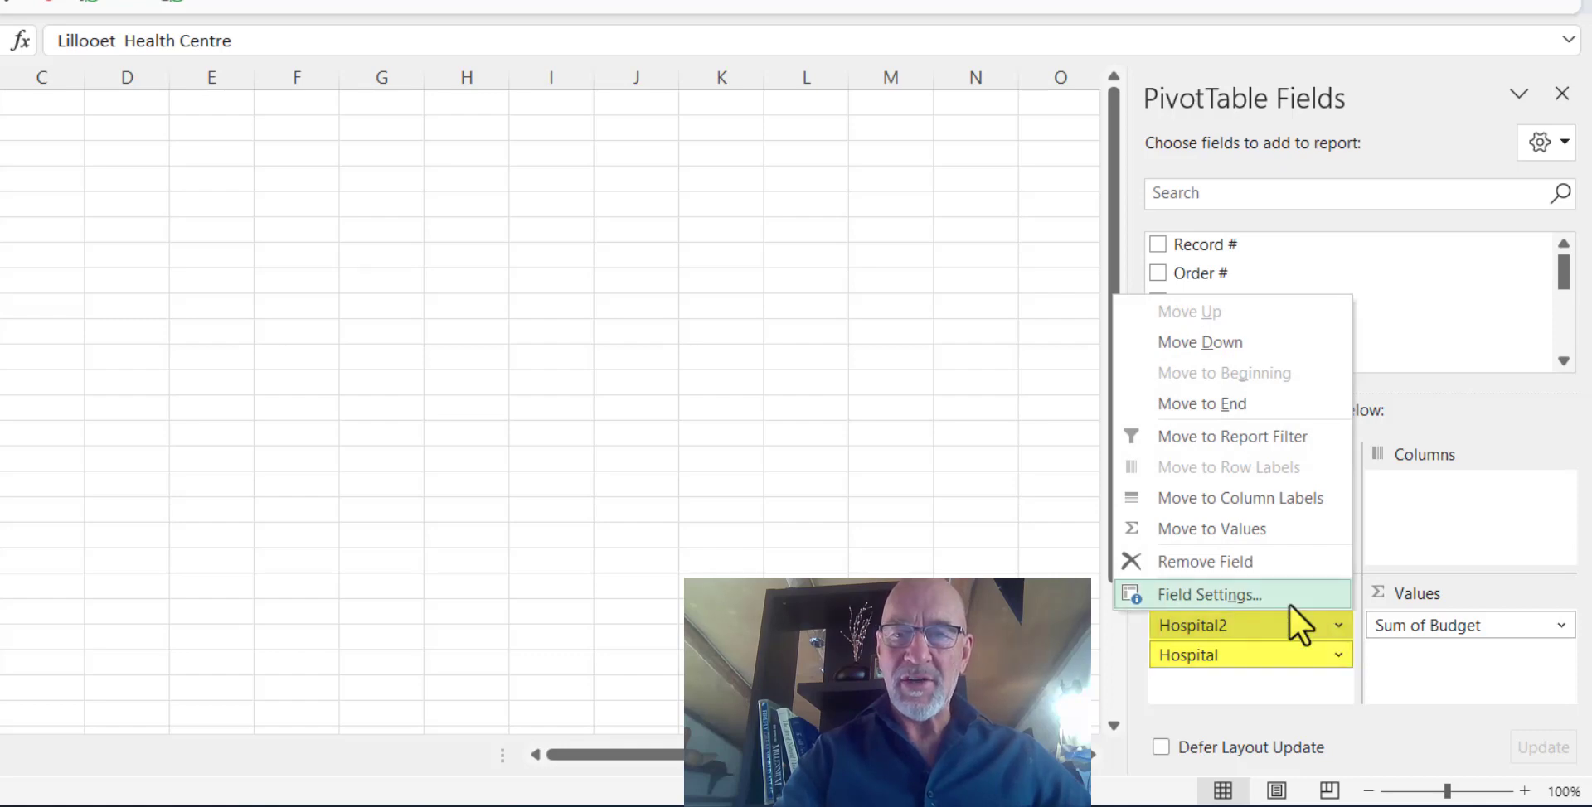
pyautogui.click(1256, 596)
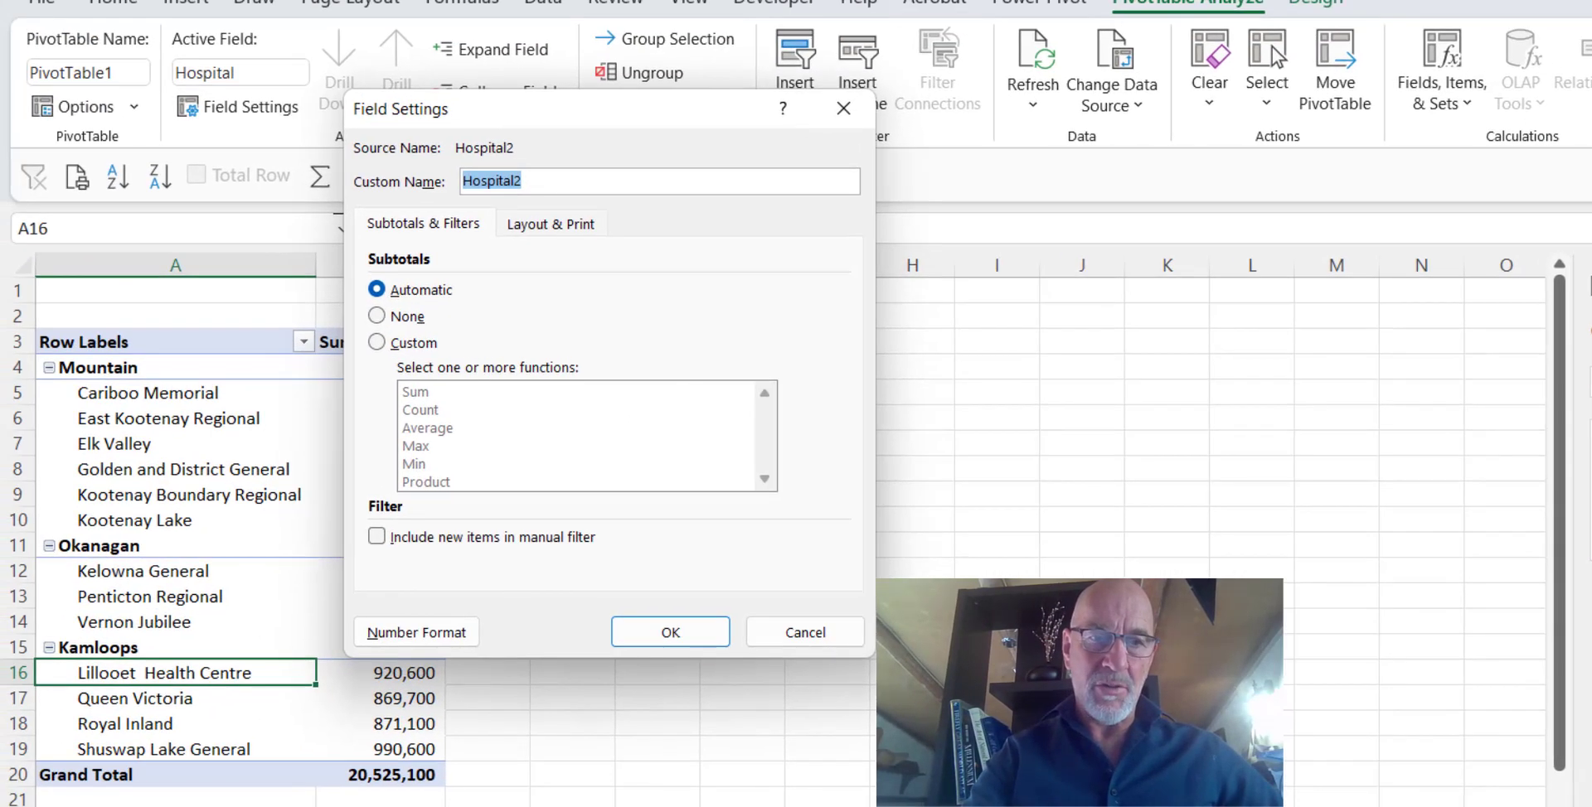
pyautogui.write('Re')
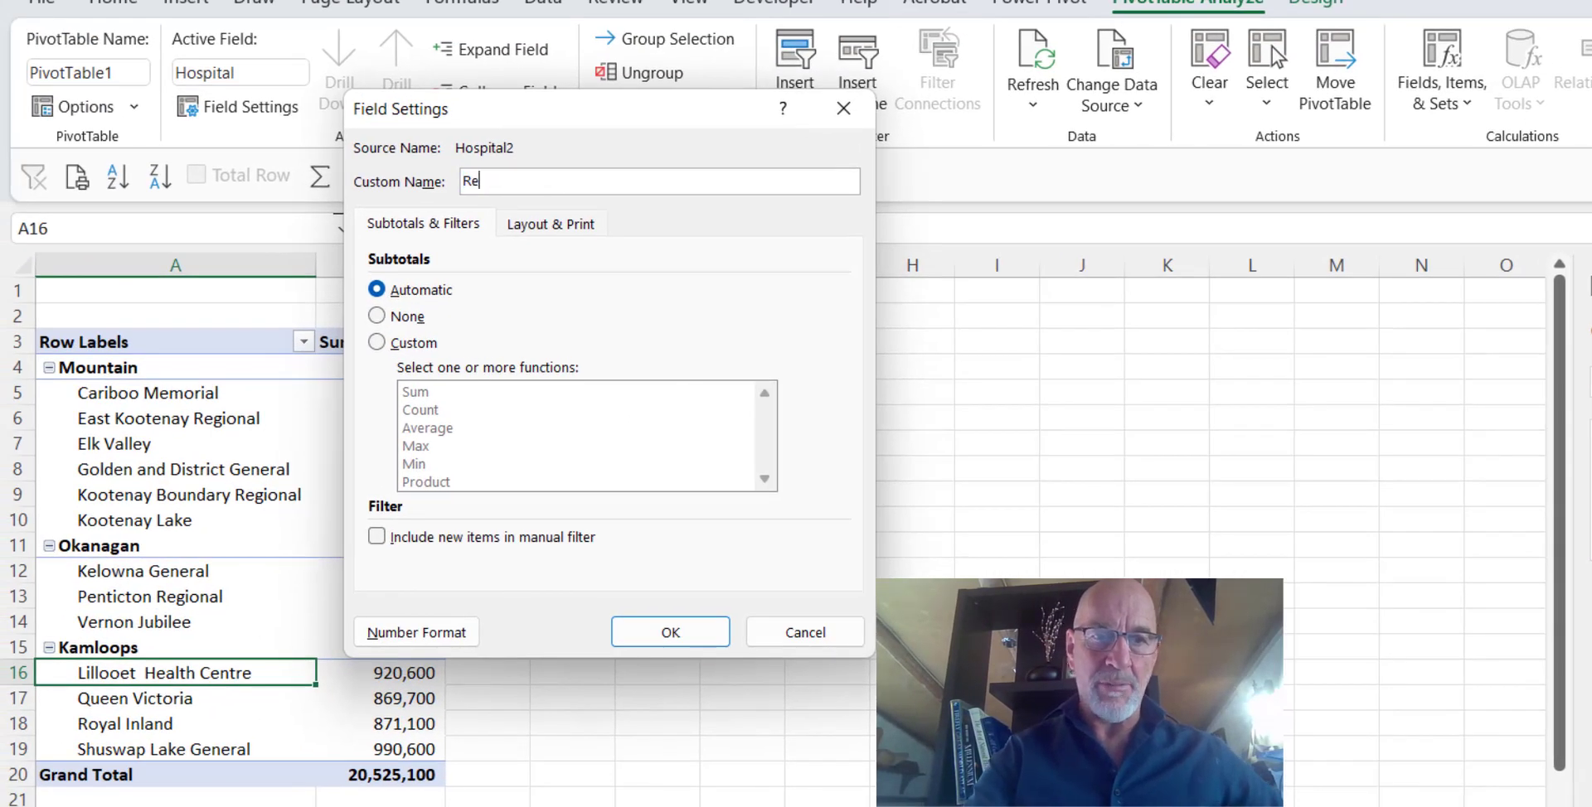
pyautogui.write('gion')
pyautogui.press('Return')
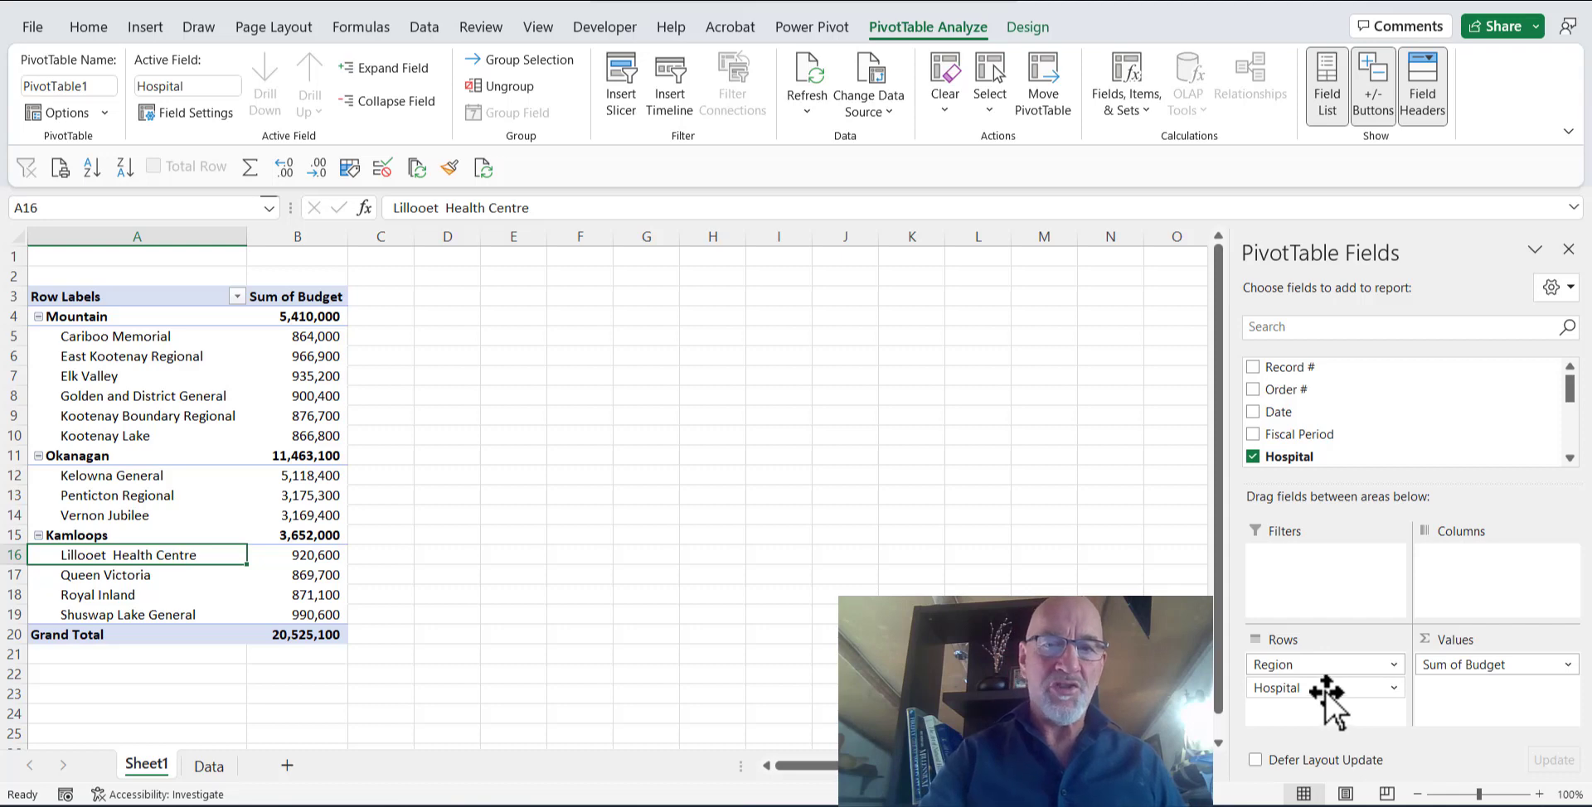
# Remove the Hospital field from the PivotTable rows and replace Sum of Budget with the Actual field as the value.
pyautogui.moveTo(1318, 690); pyautogui.dragTo(1430, 464)
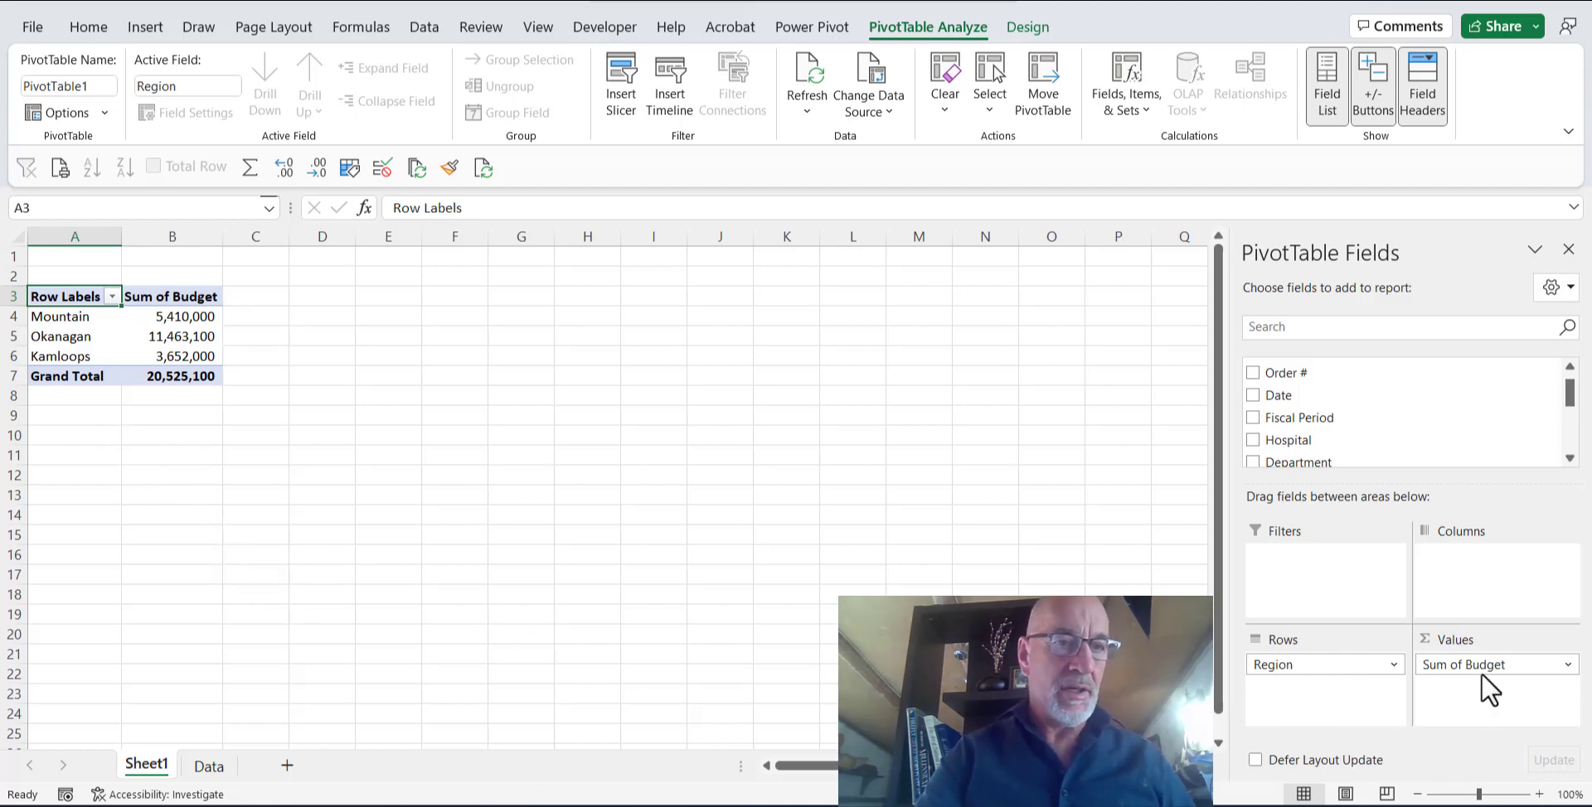
pyautogui.moveTo(1484, 676); pyautogui.dragTo(1428, 416)
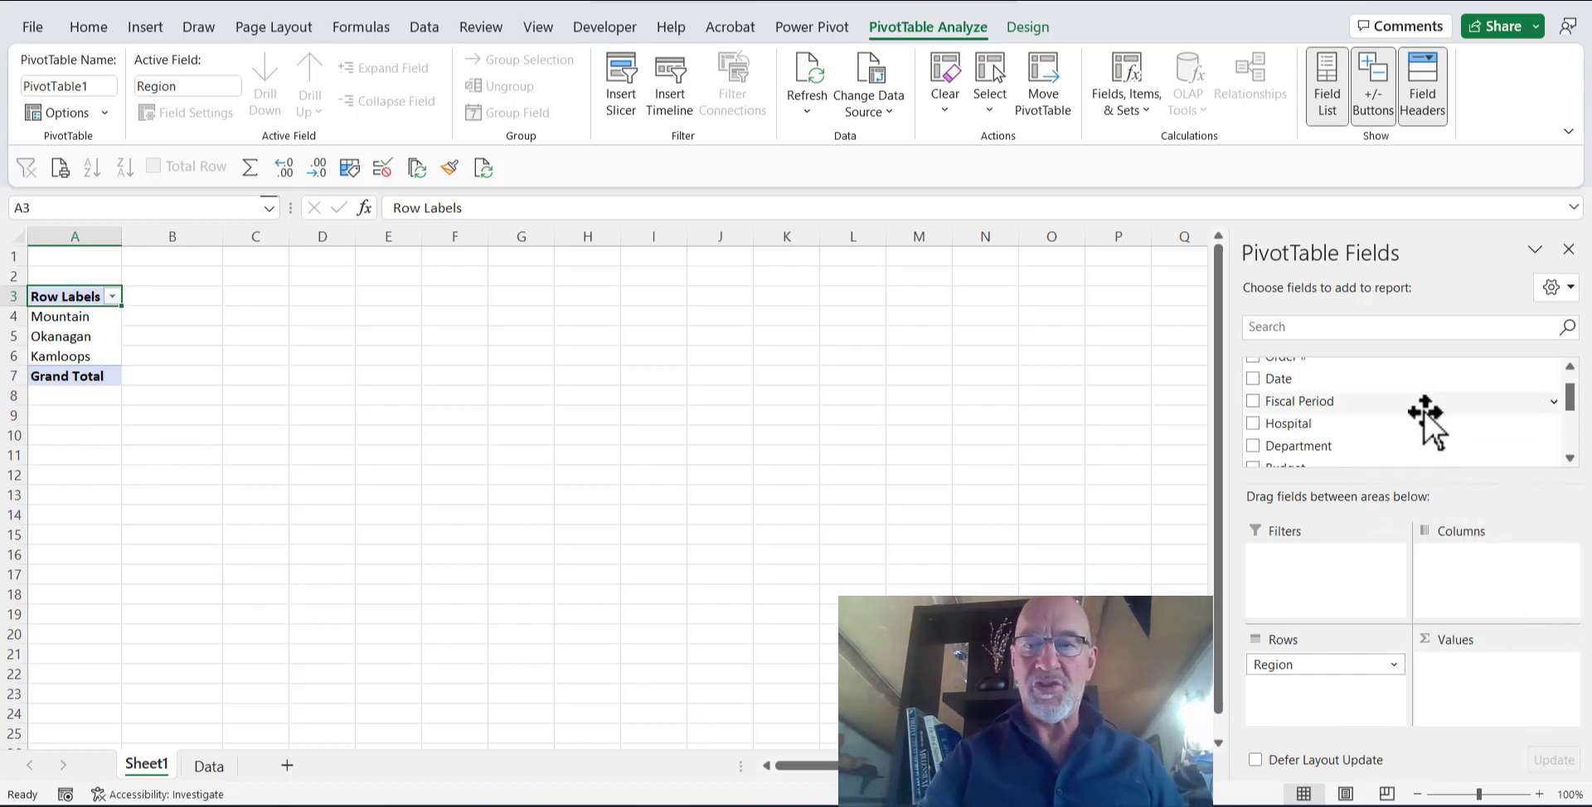
pyautogui.scroll(-1, 1413, 431)
pyautogui.moveTo(1287, 440); pyautogui.dragTo(1492, 675)
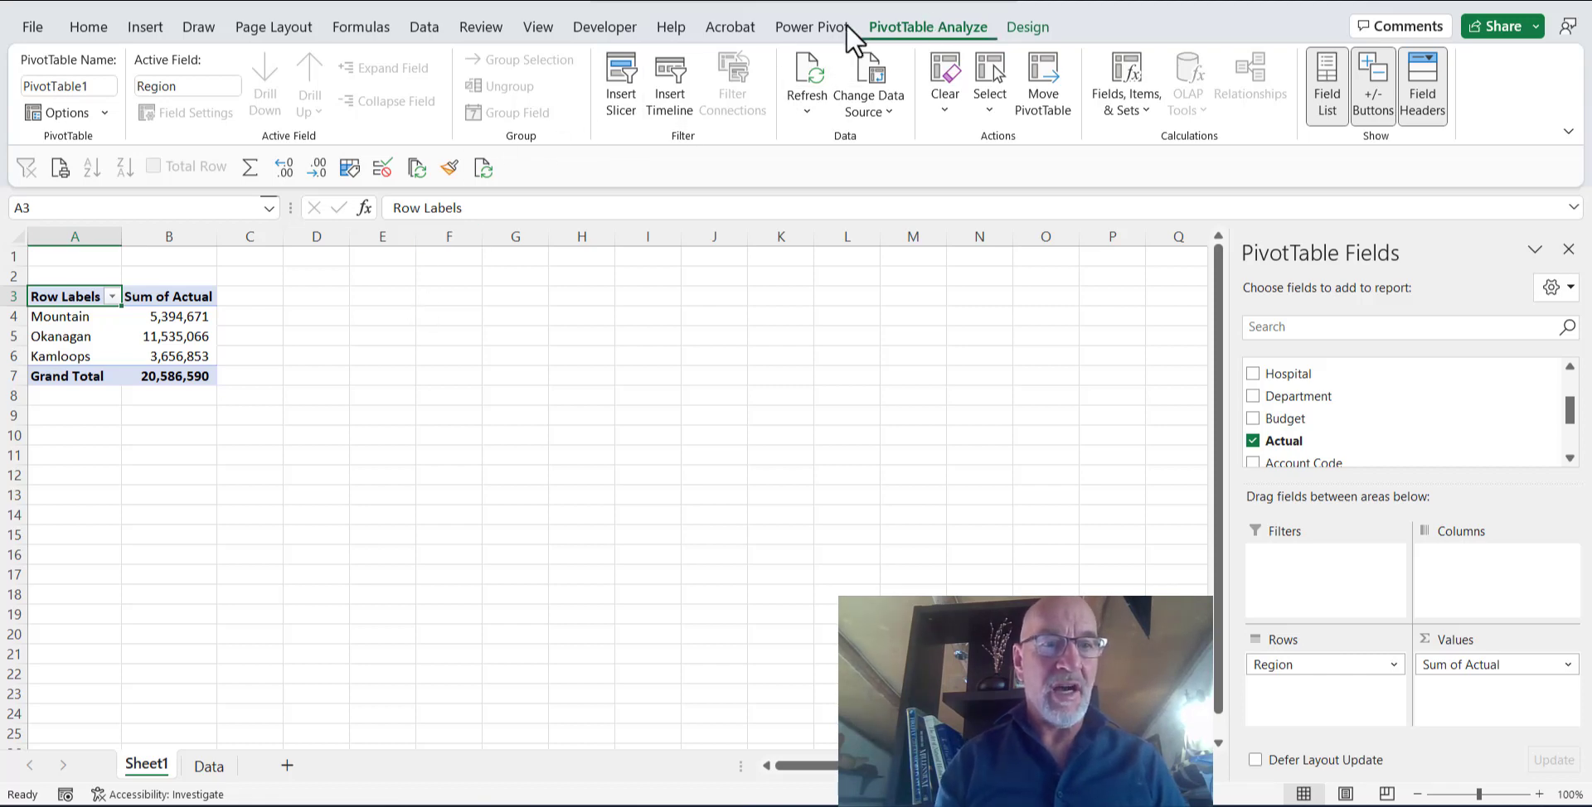
# Set the PivotTable options to show 0 for empty cells and turn off autofitting column widths on update.
pyautogui.click(102, 115)
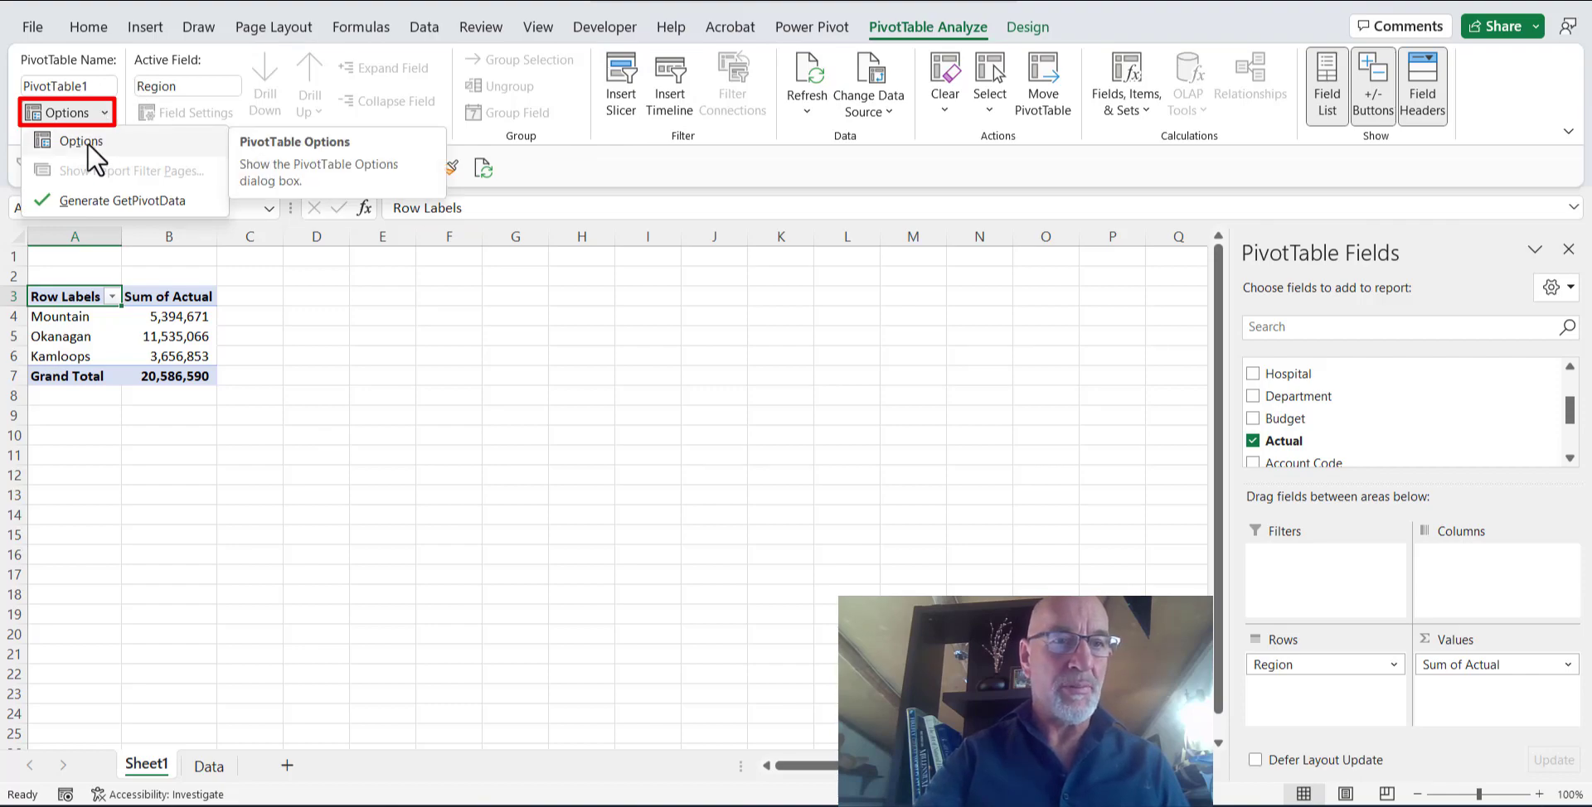
pyautogui.click(87, 142)
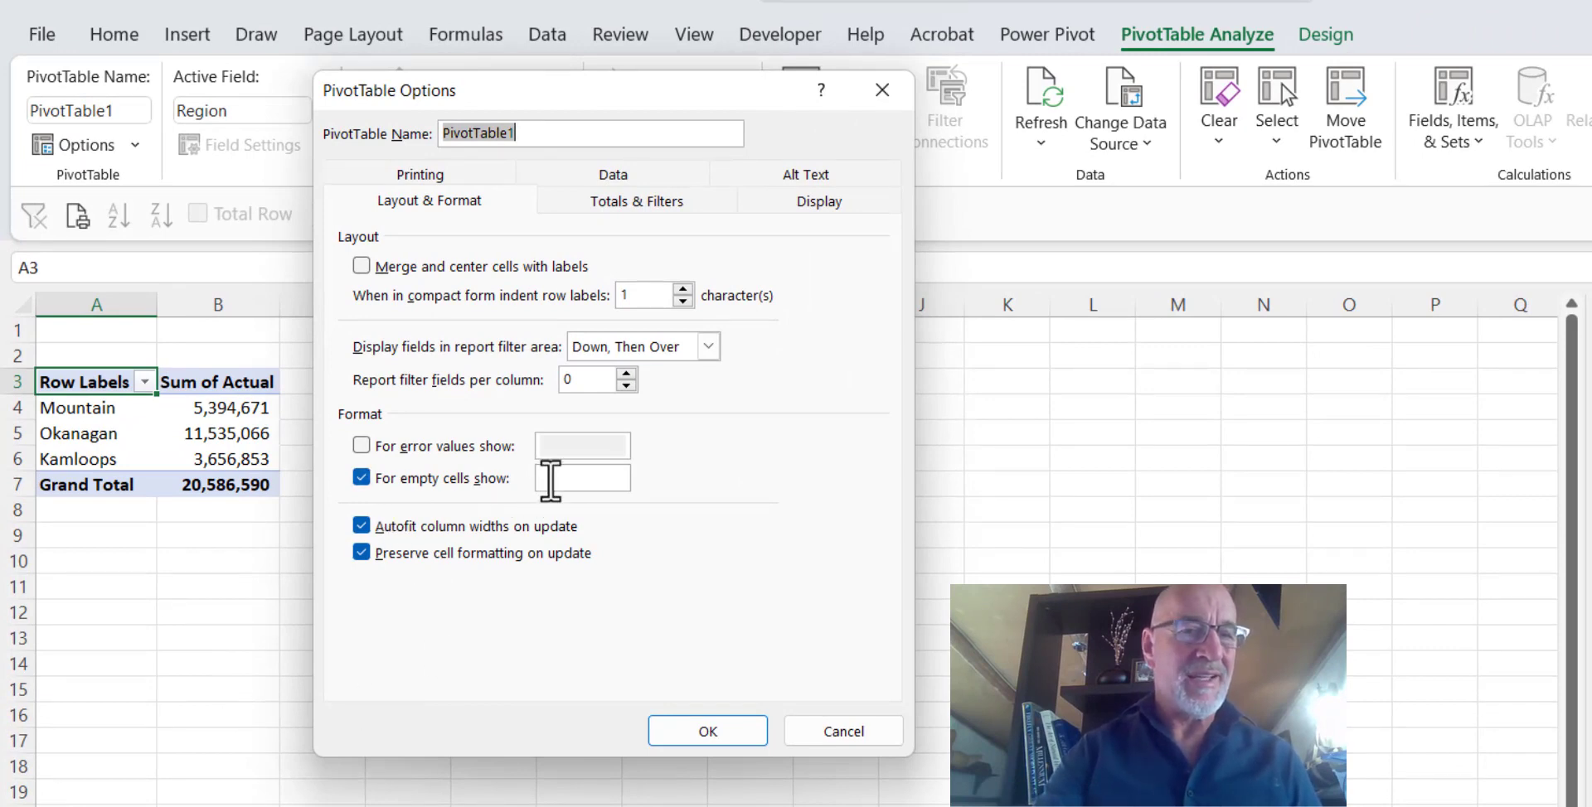
pyautogui.click(550, 479)
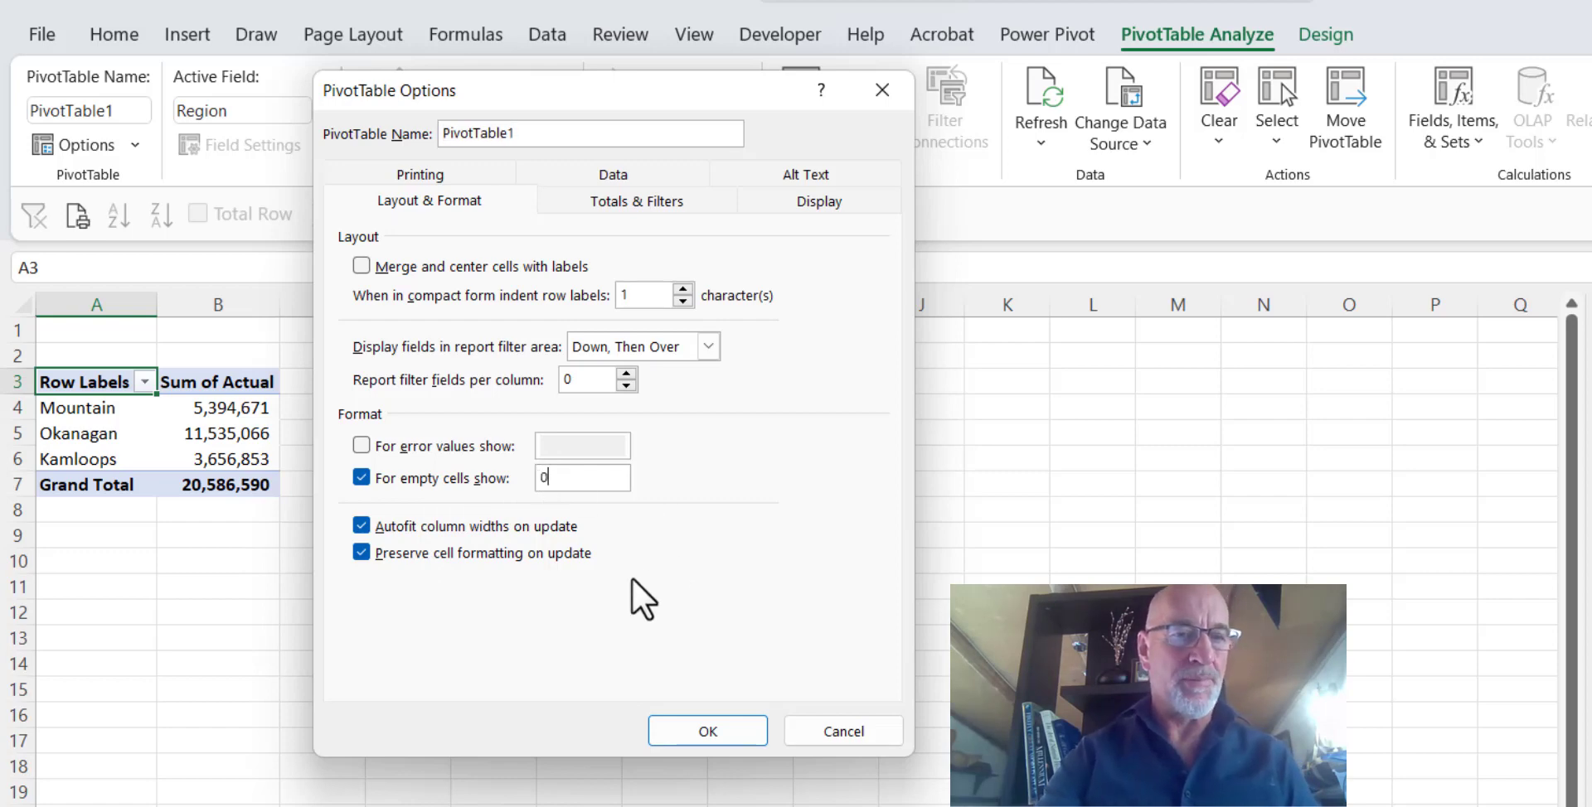
pyautogui.click(452, 531)
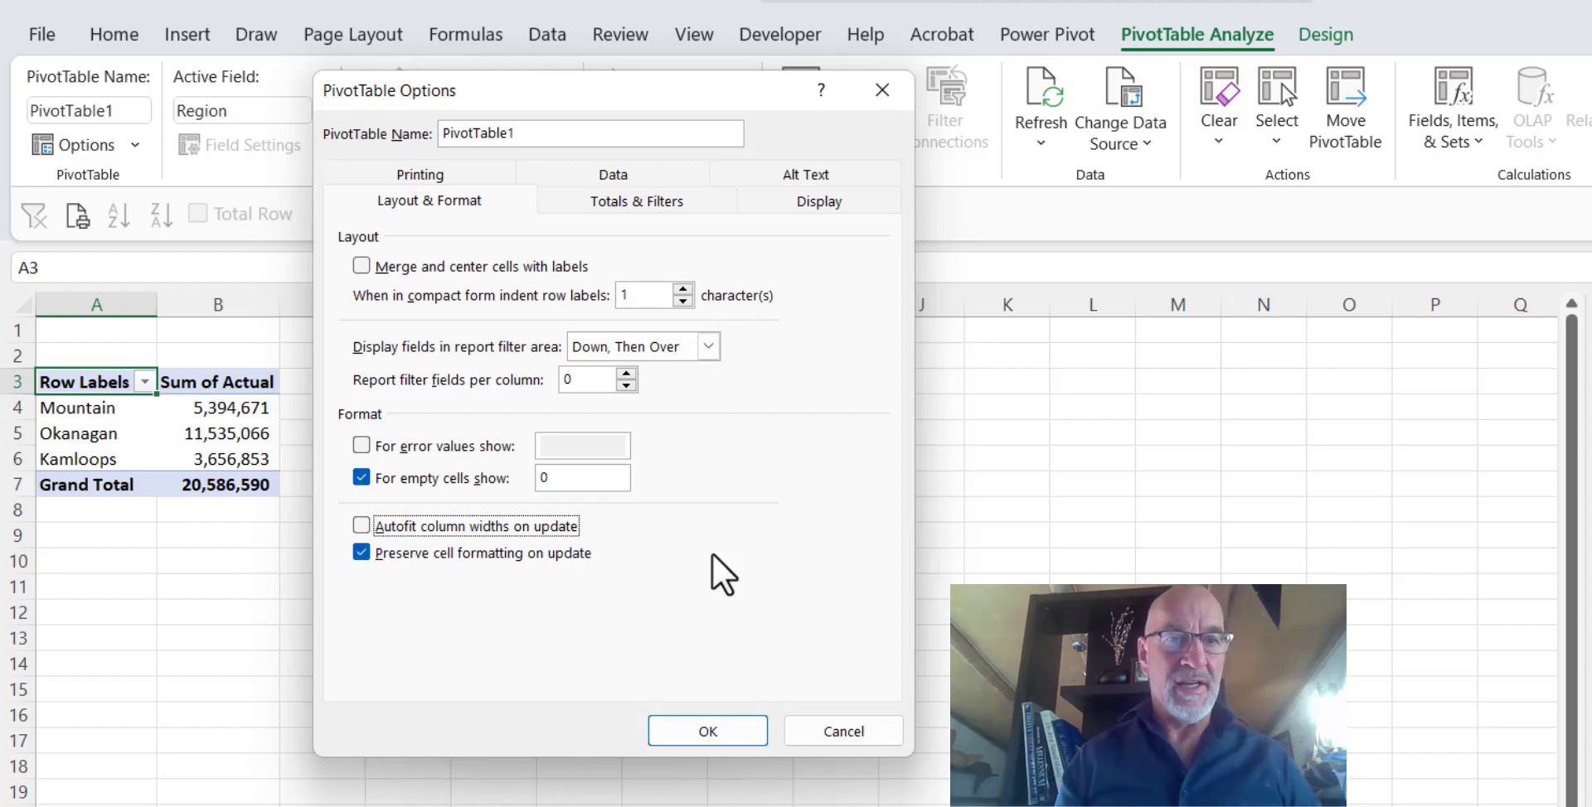
pyautogui.click(736, 728)
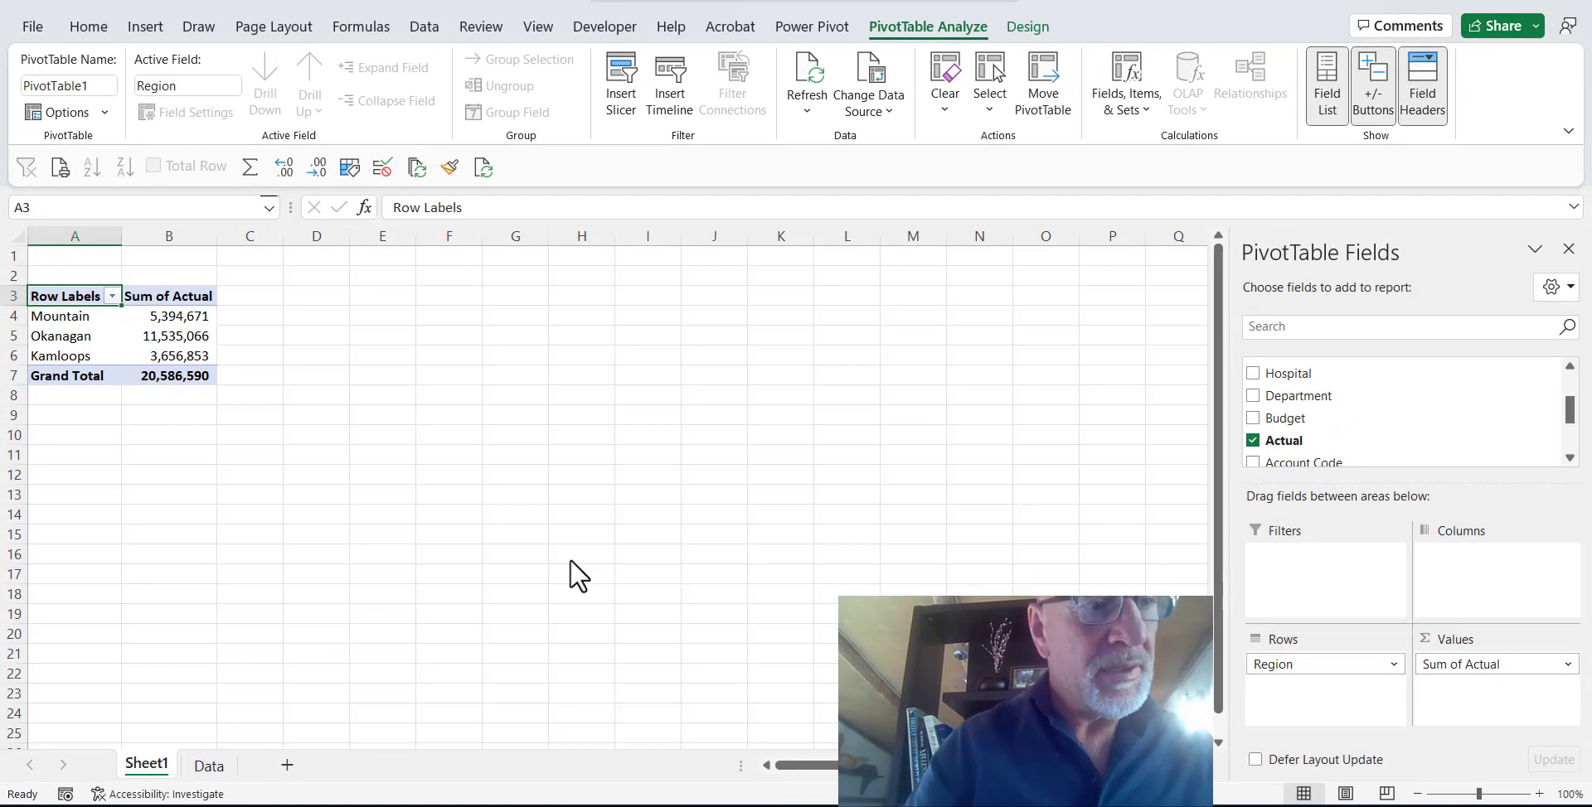
# Rename the Sheet1 worksheet as PivotSource.
pyautogui.doubleClick(154, 770)
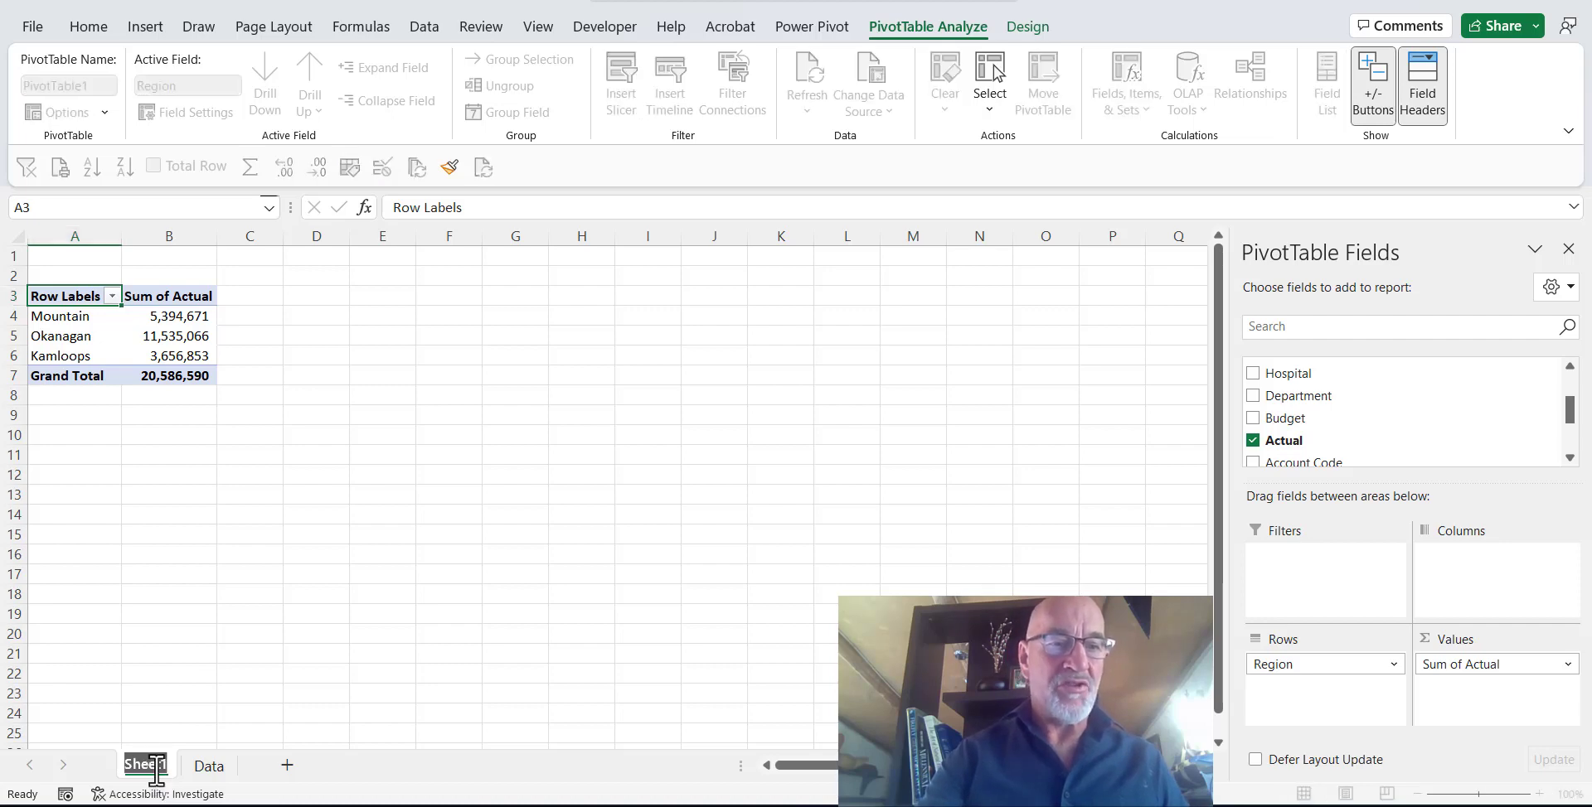
pyautogui.write('PivotSou')
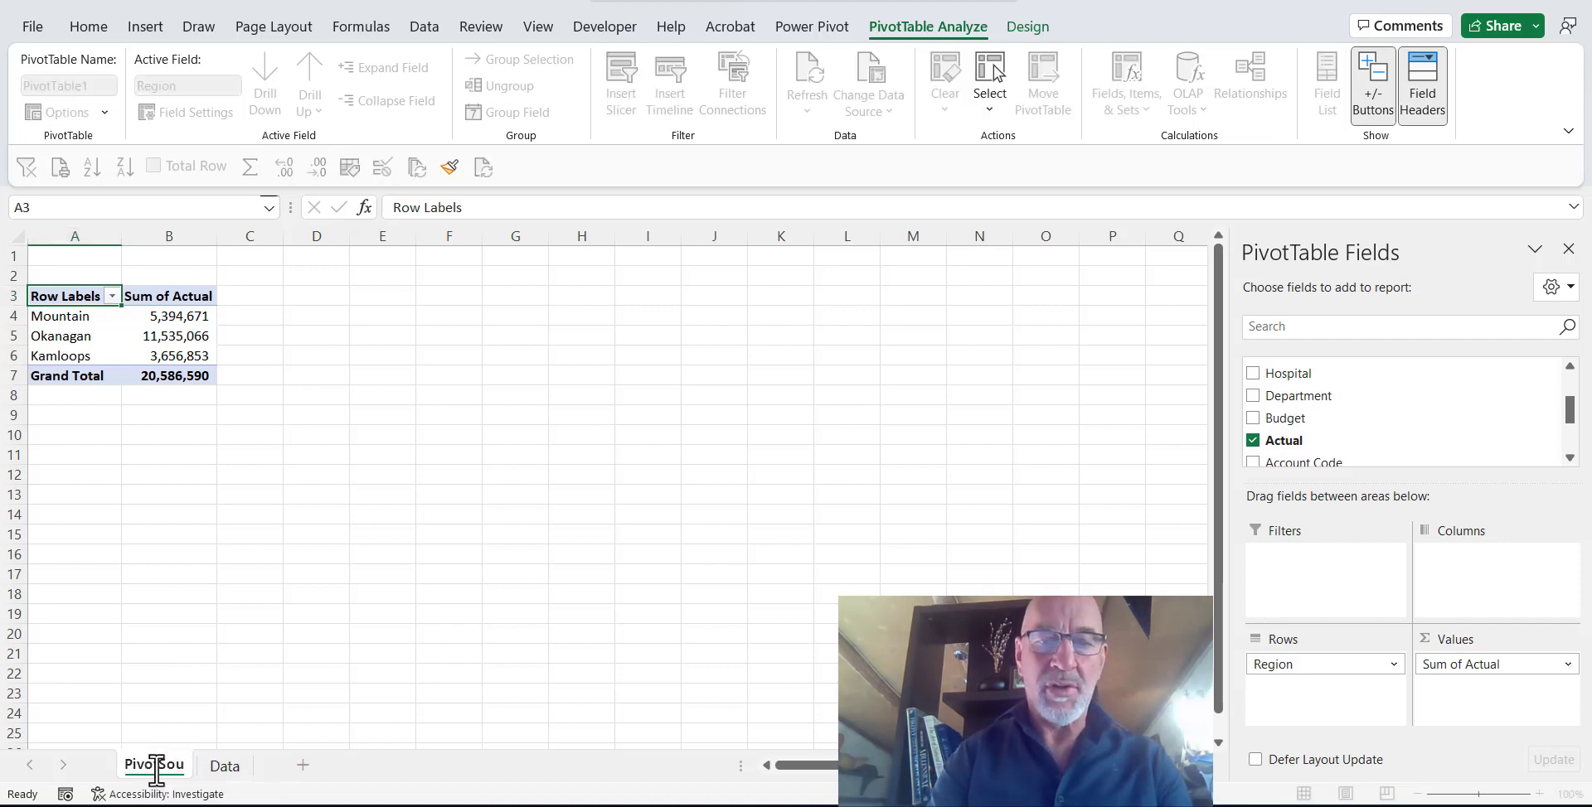
pyautogui.write('rce')
pyautogui.click(191, 335)
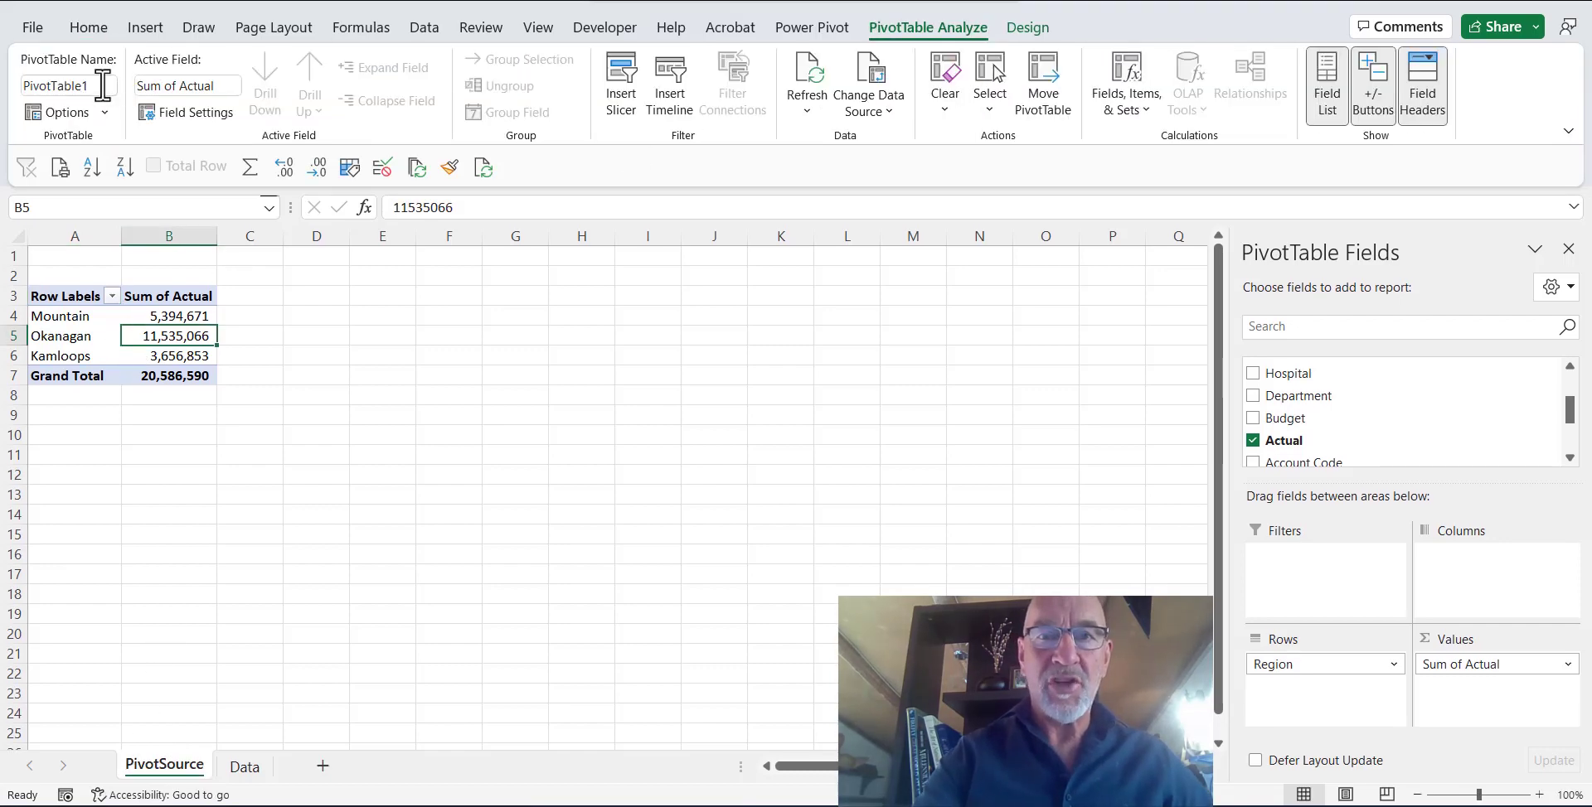
# Set the PivotTable name to PivotSource.
pyautogui.click(103, 85)
pyautogui.write('Pi')
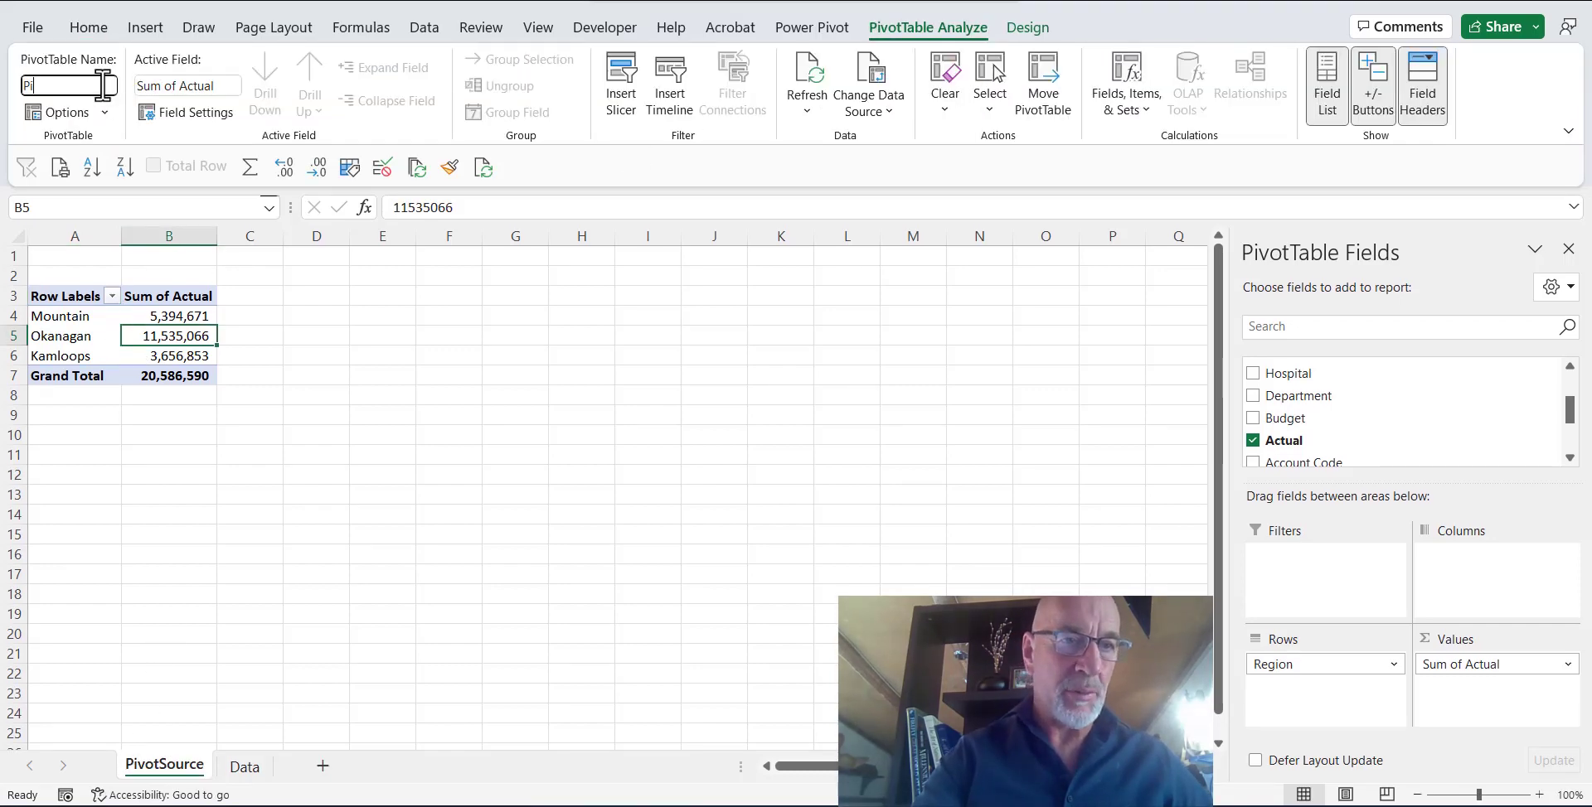
pyautogui.write('votSource')
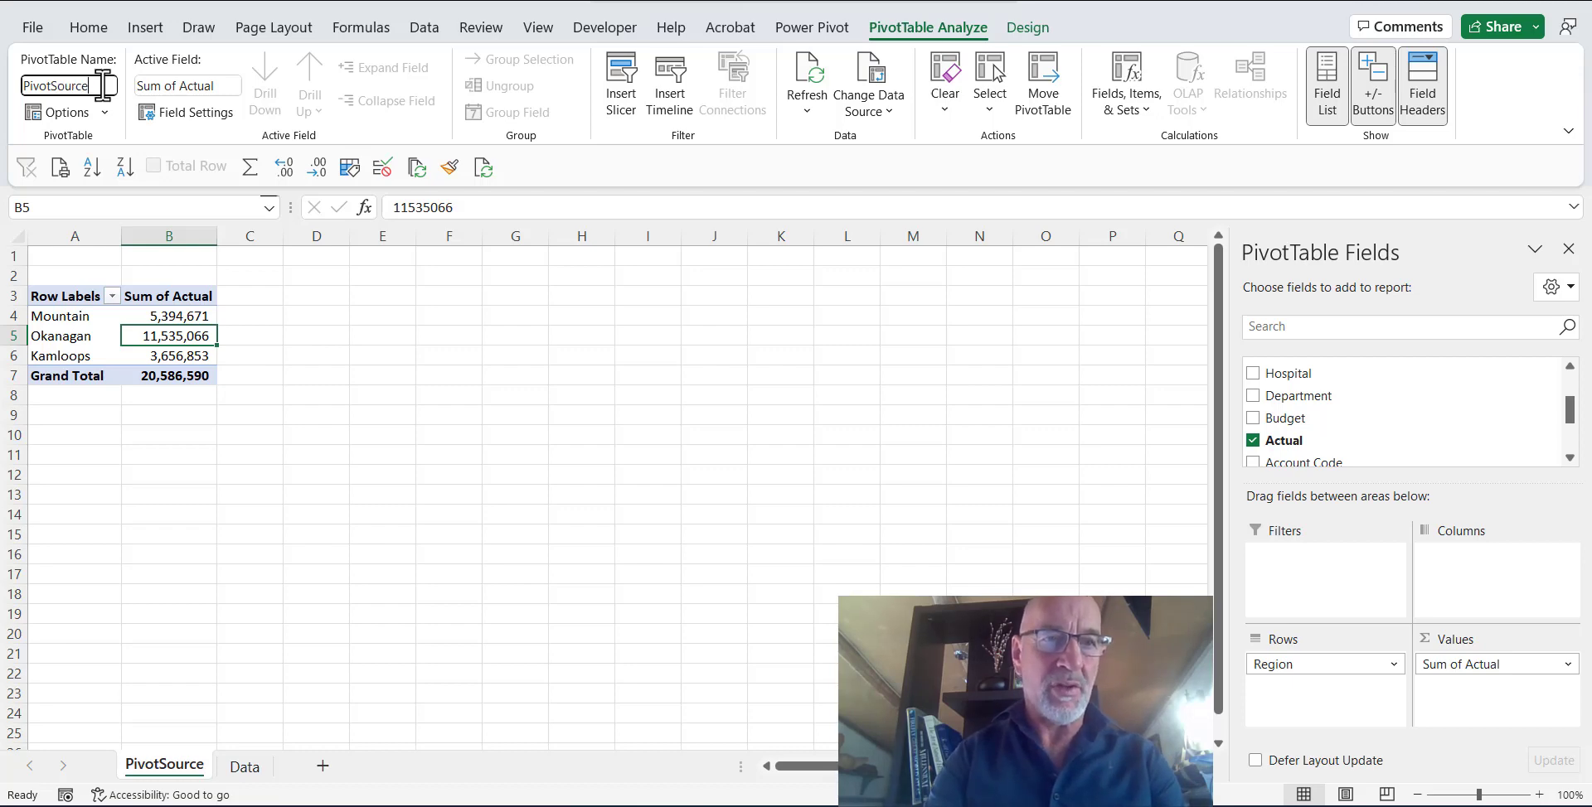
pyautogui.click(84, 340)
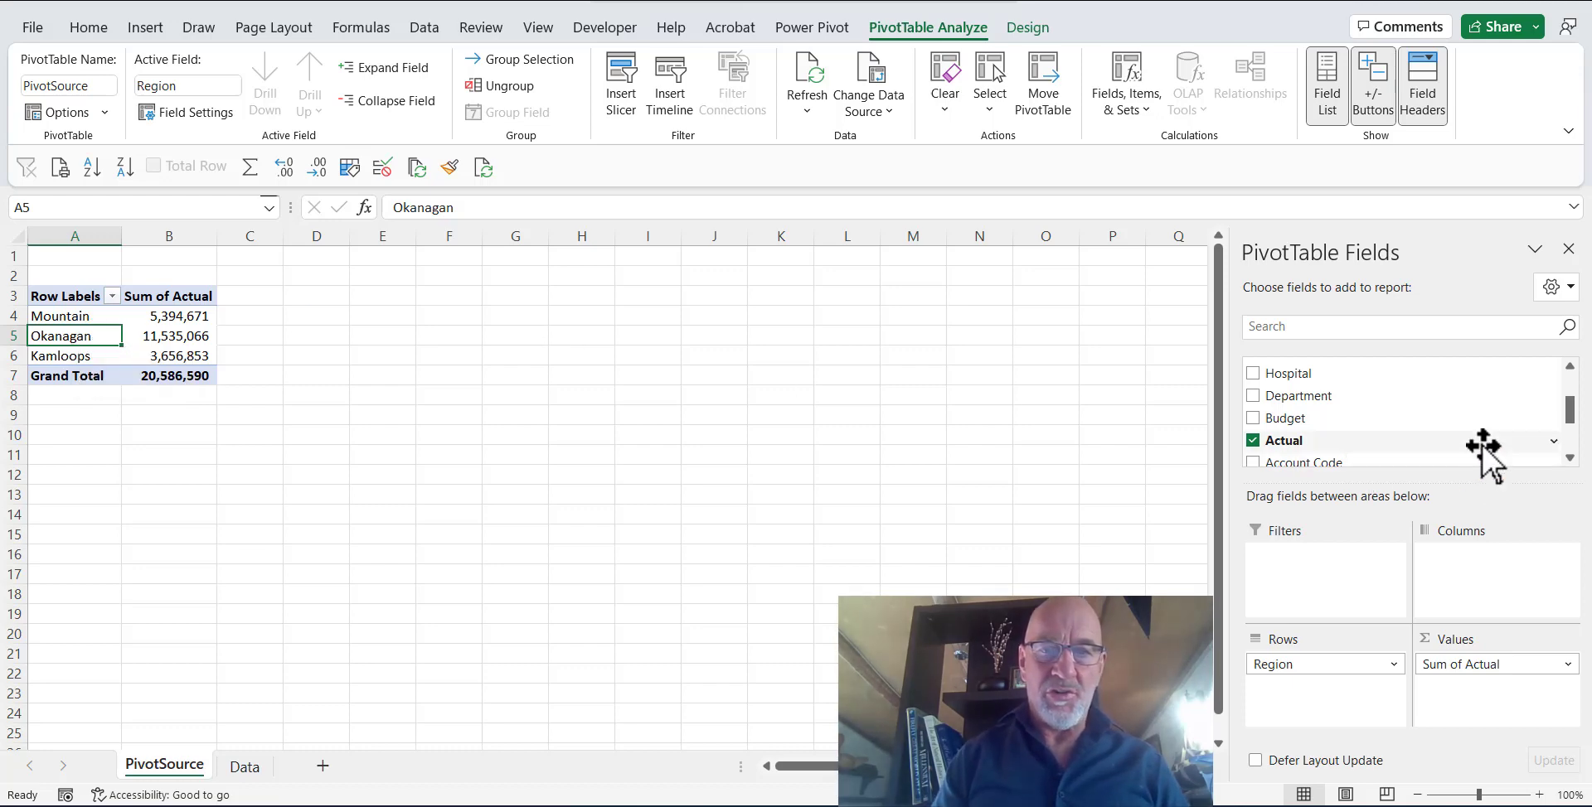
# Add the Date field to the PivotTable rows and the Department field to its columns.
pyautogui.moveTo(1568, 419); pyautogui.dragTo(1571, 396)
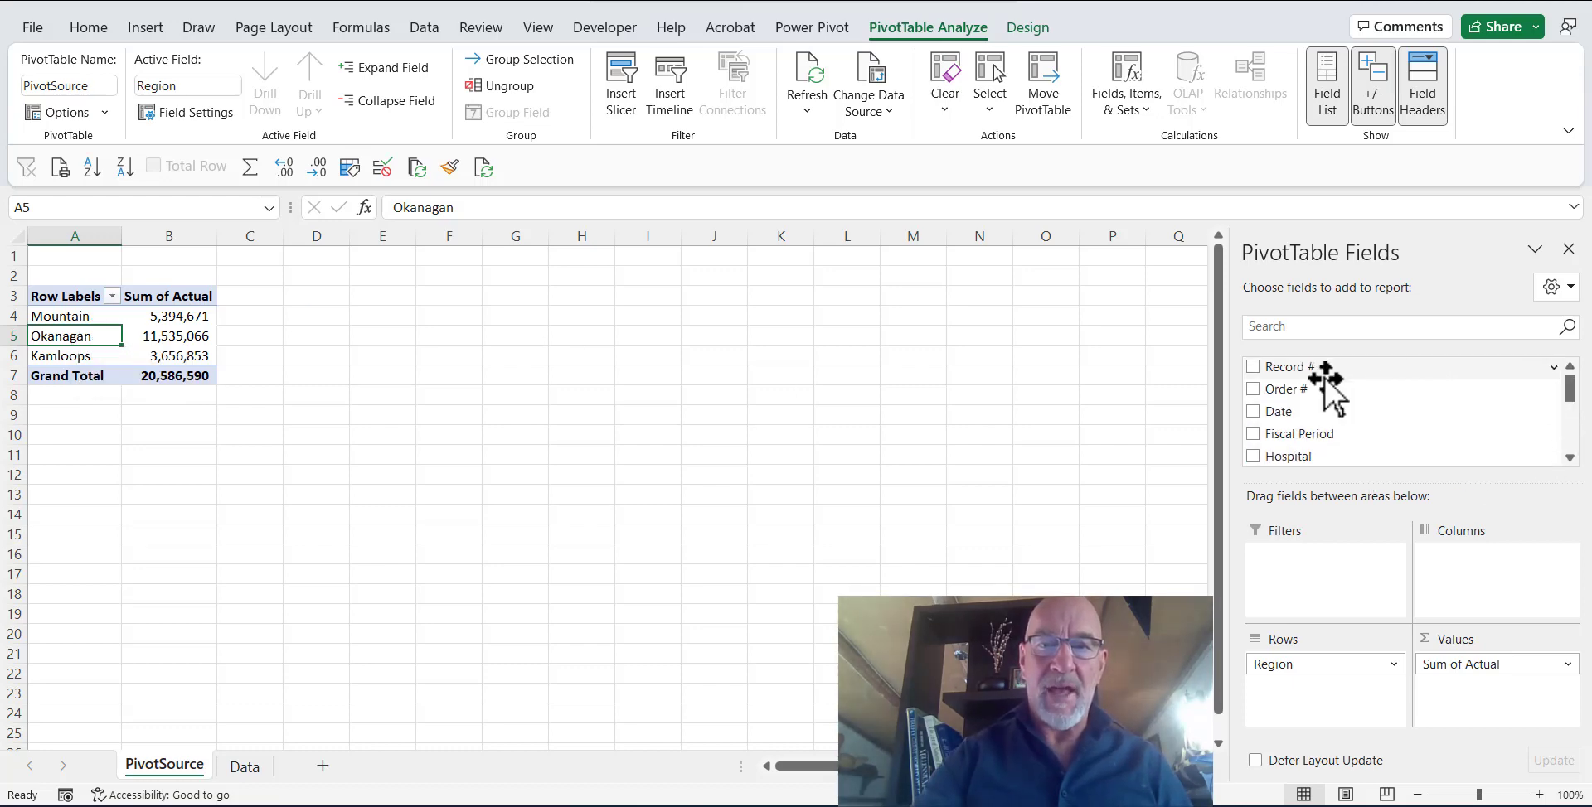
pyautogui.moveTo(1317, 412); pyautogui.dragTo(1409, 439)
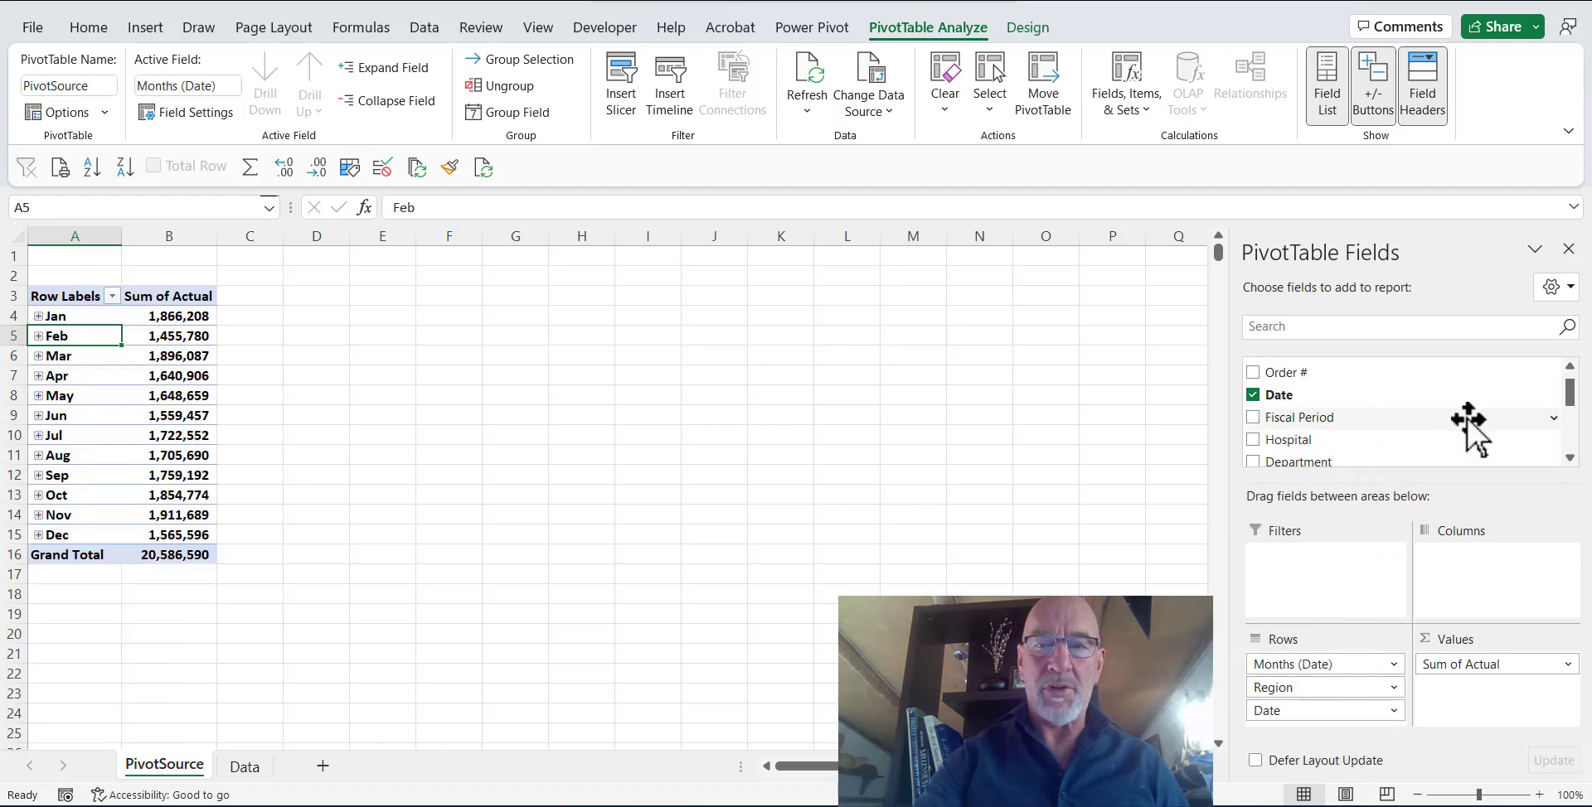
pyautogui.moveTo(1322, 463); pyautogui.dragTo(1542, 598)
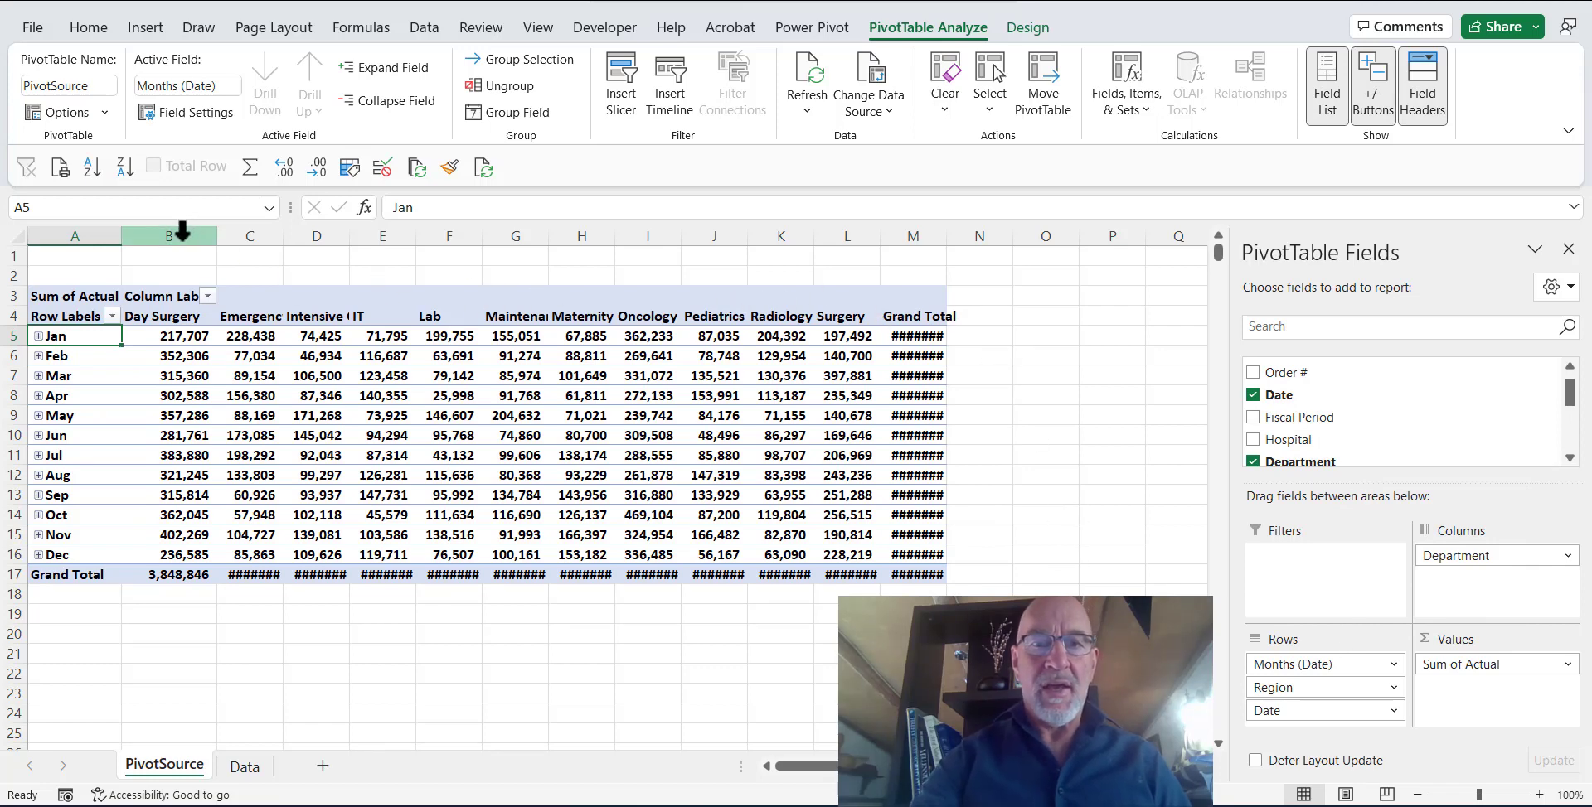
# Widen columns B through M to fit the department amounts and grand totals.
pyautogui.moveTo(182, 232); pyautogui.dragTo(965, 239)
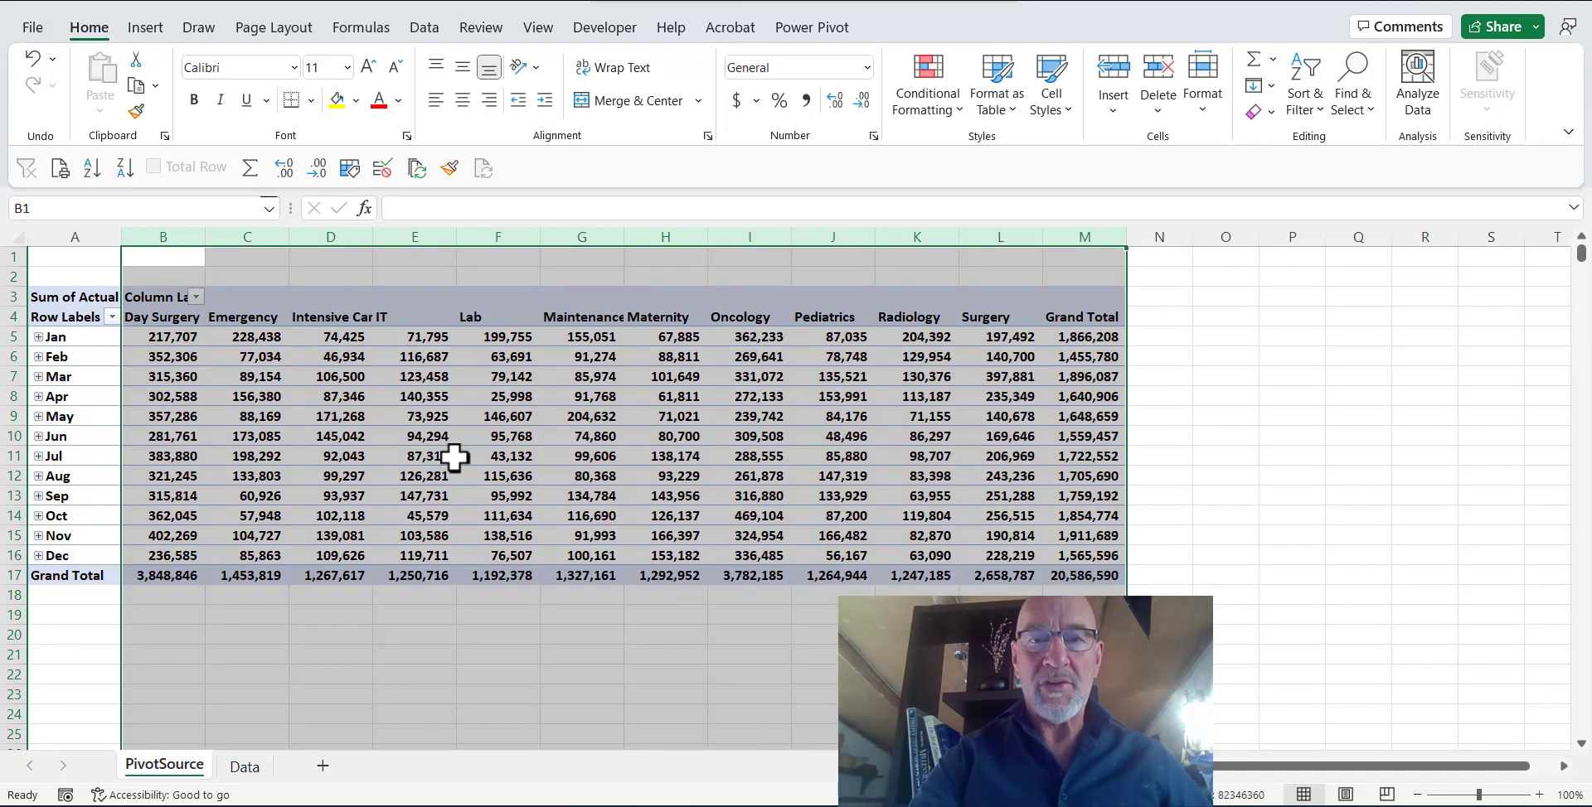
# Duplicate the PivotSource worksheet after the Data sheet and rename the copy DateByDept.
pyautogui.click(429, 456)
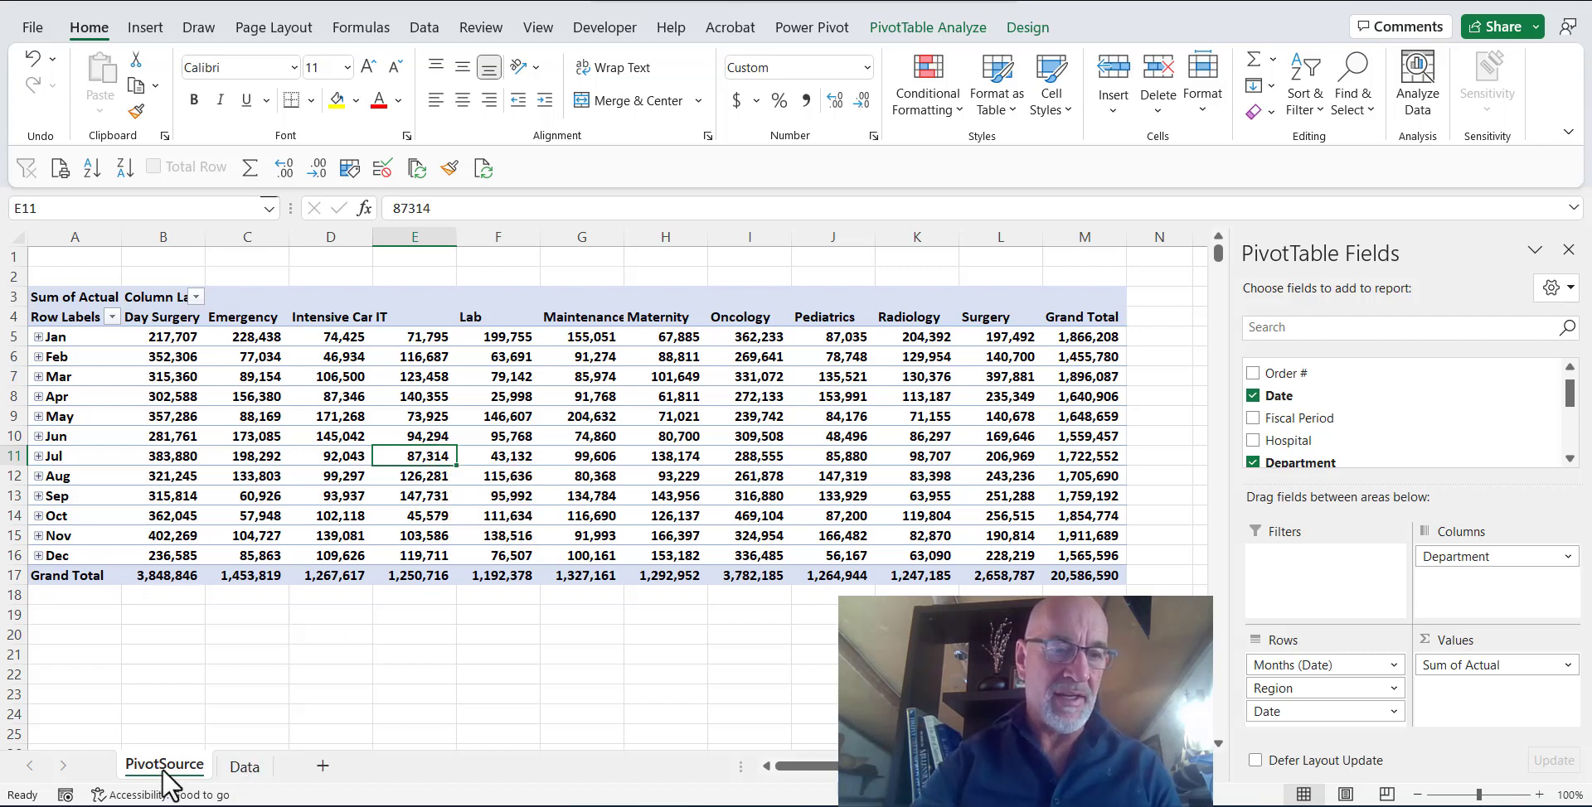
pyautogui.moveTo(163, 771); pyautogui.dragTo(292, 771)
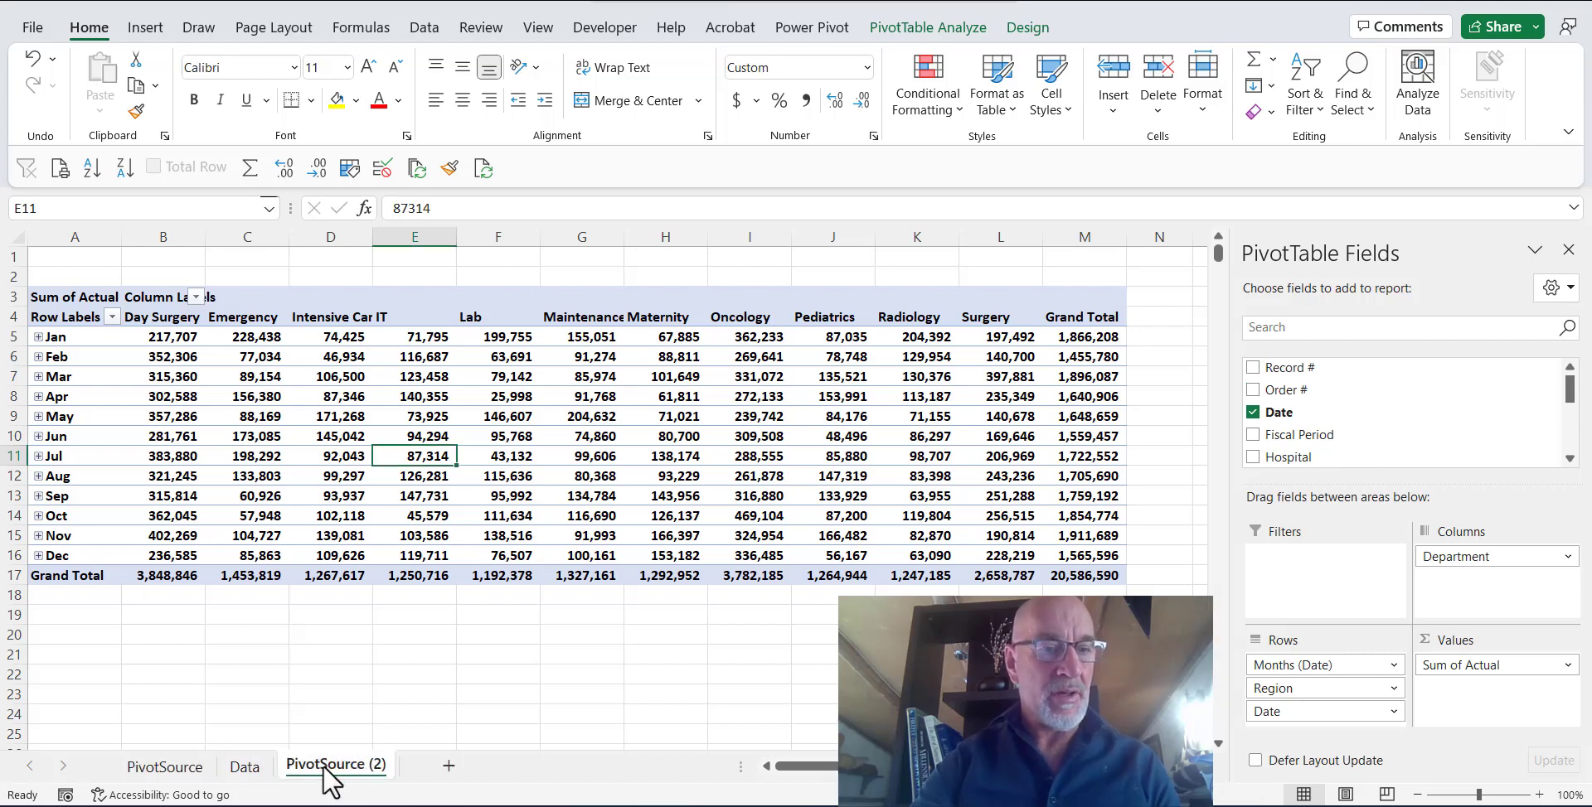
pyautogui.doubleClick(326, 766)
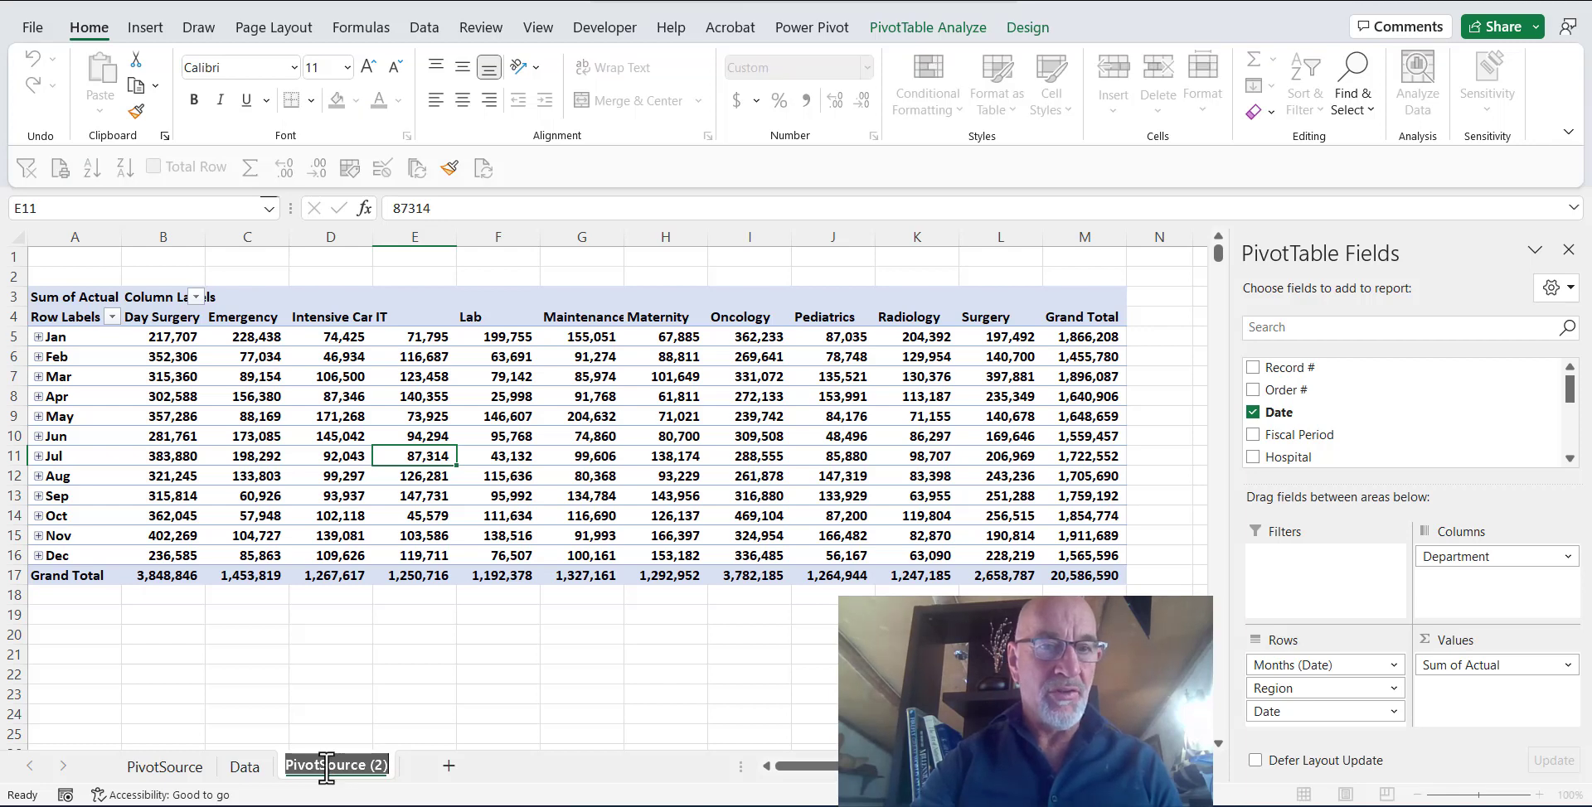
pyautogui.write('DateB')
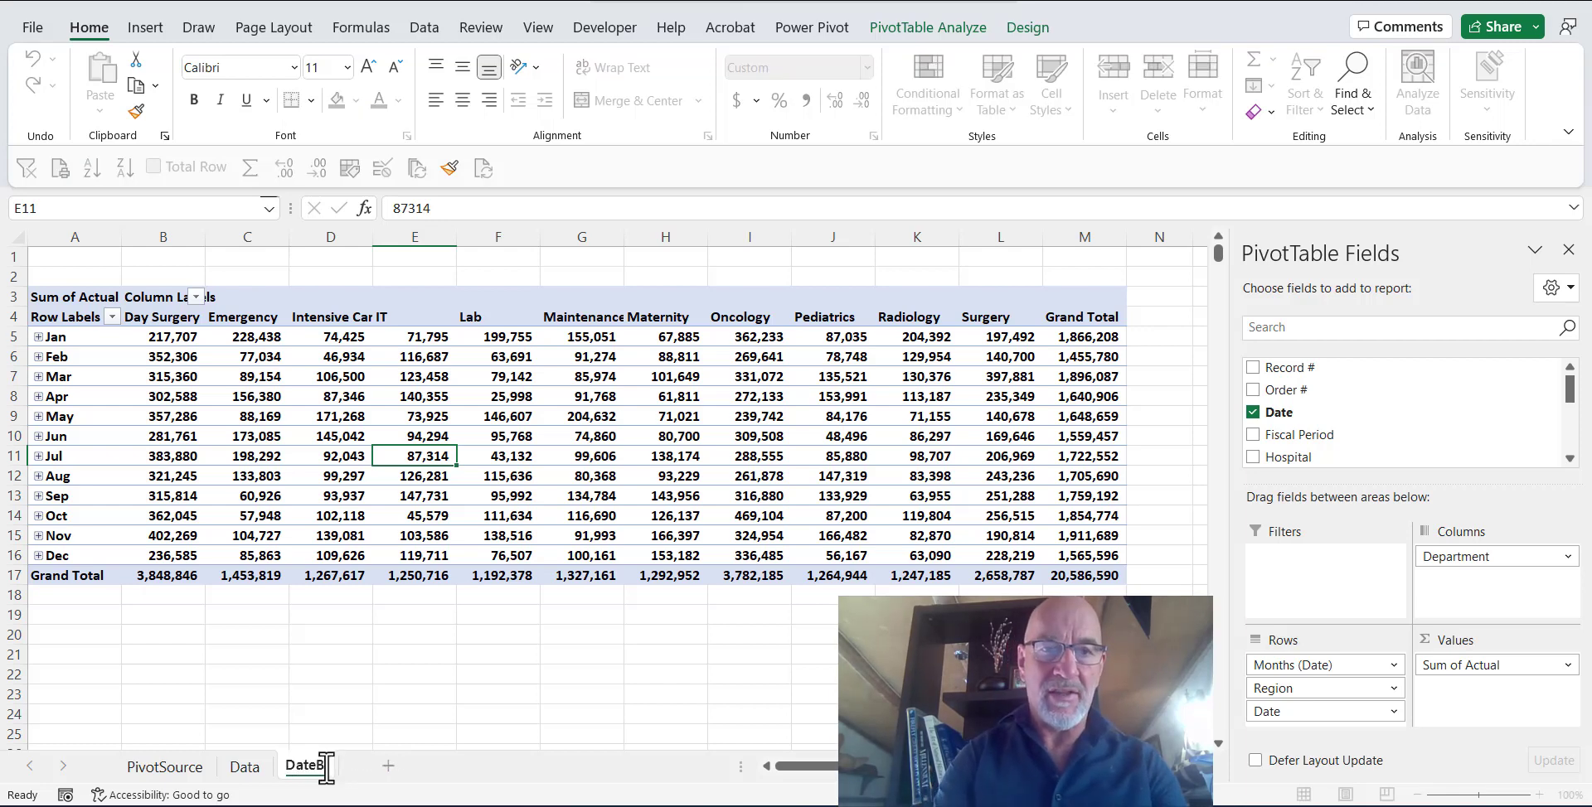
pyautogui.write('yDep')
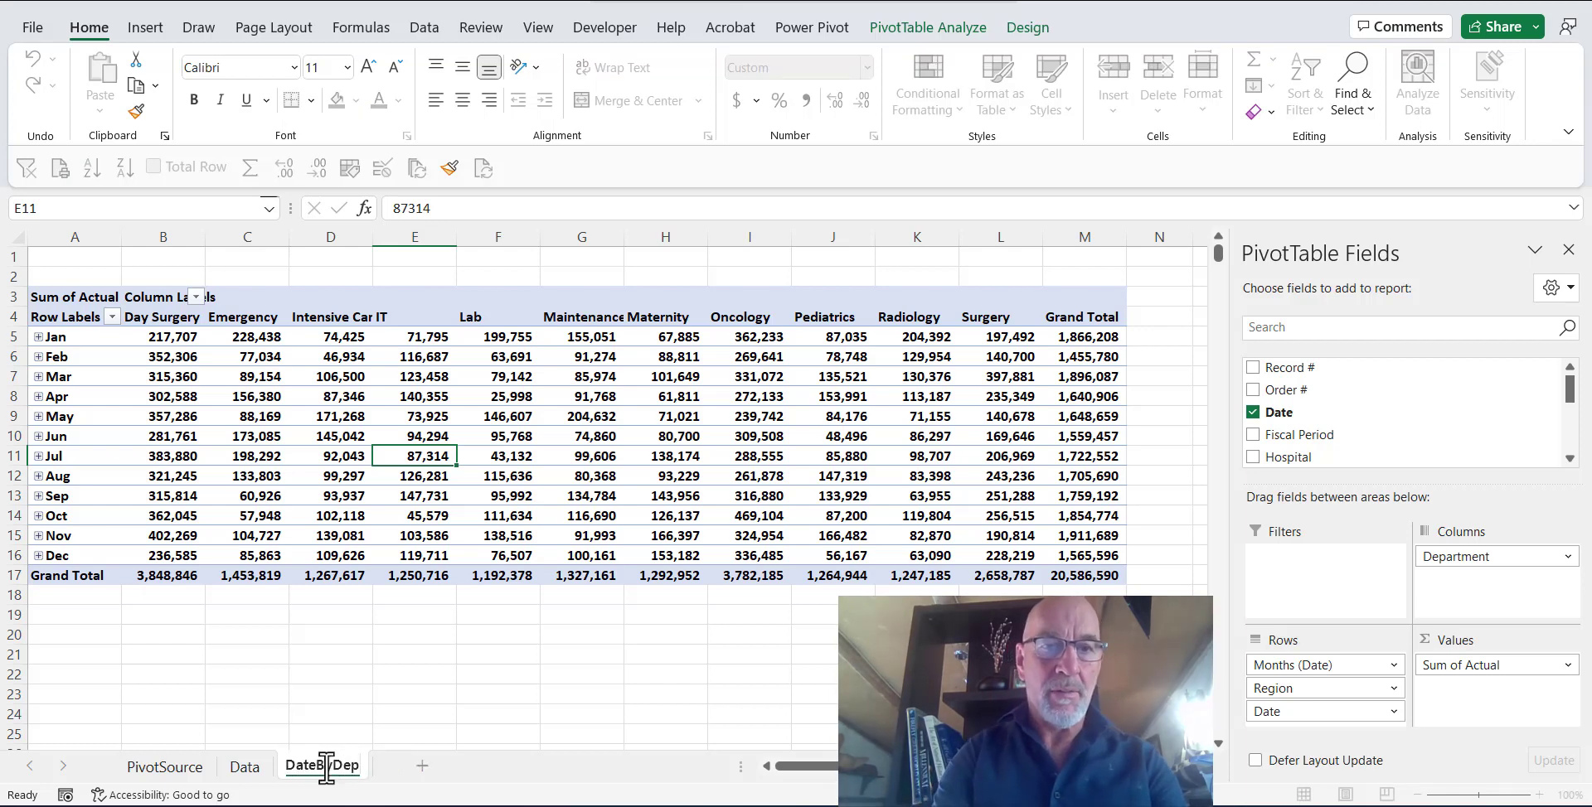
pyautogui.write('t')
pyautogui.press('Return')
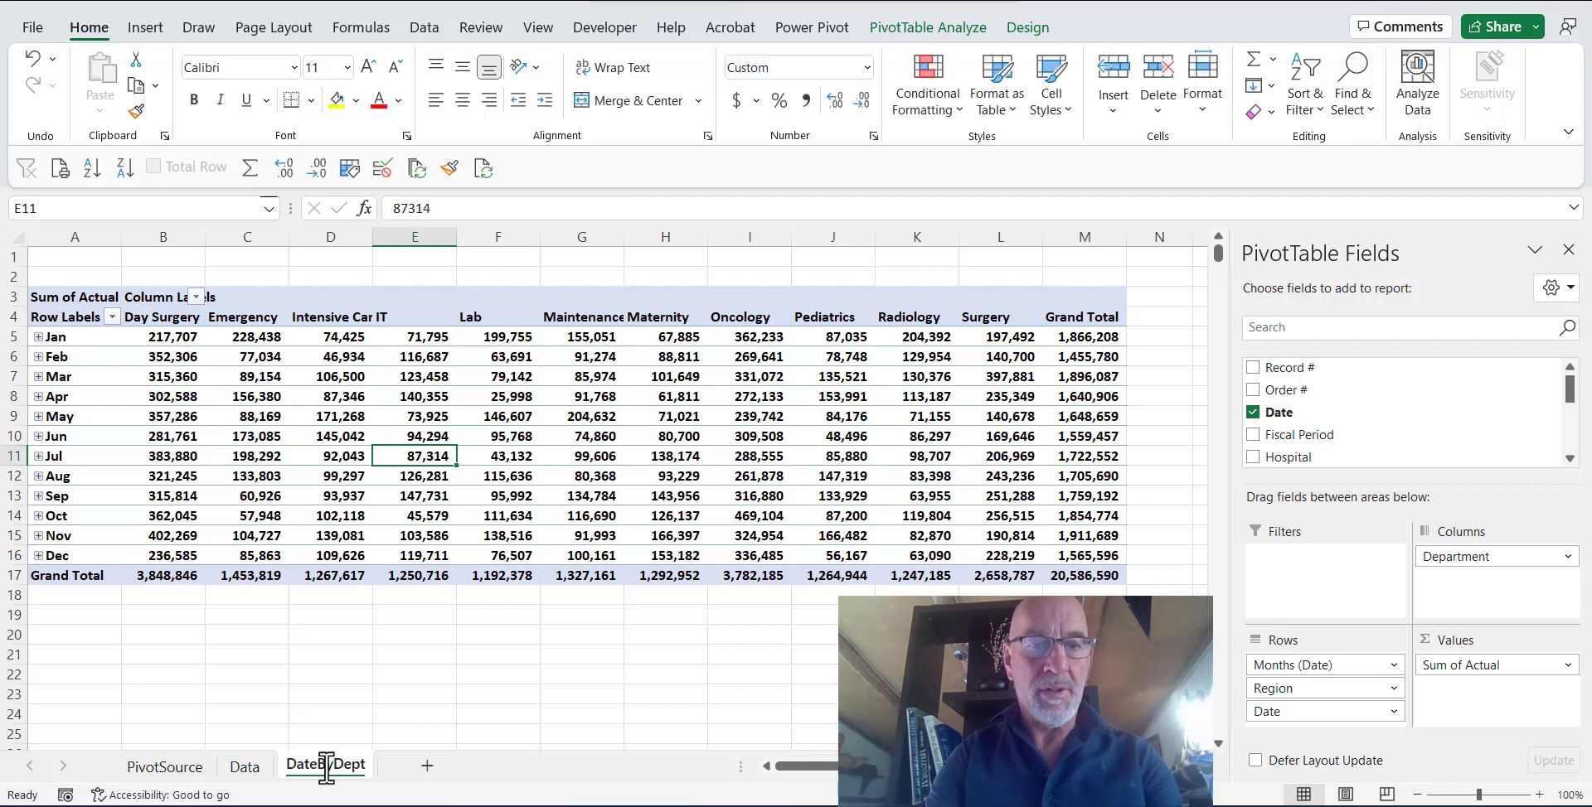
# Set the name of the PivotTable on the DateByDept worksheet to DateByDept.
pyautogui.click(374, 513)
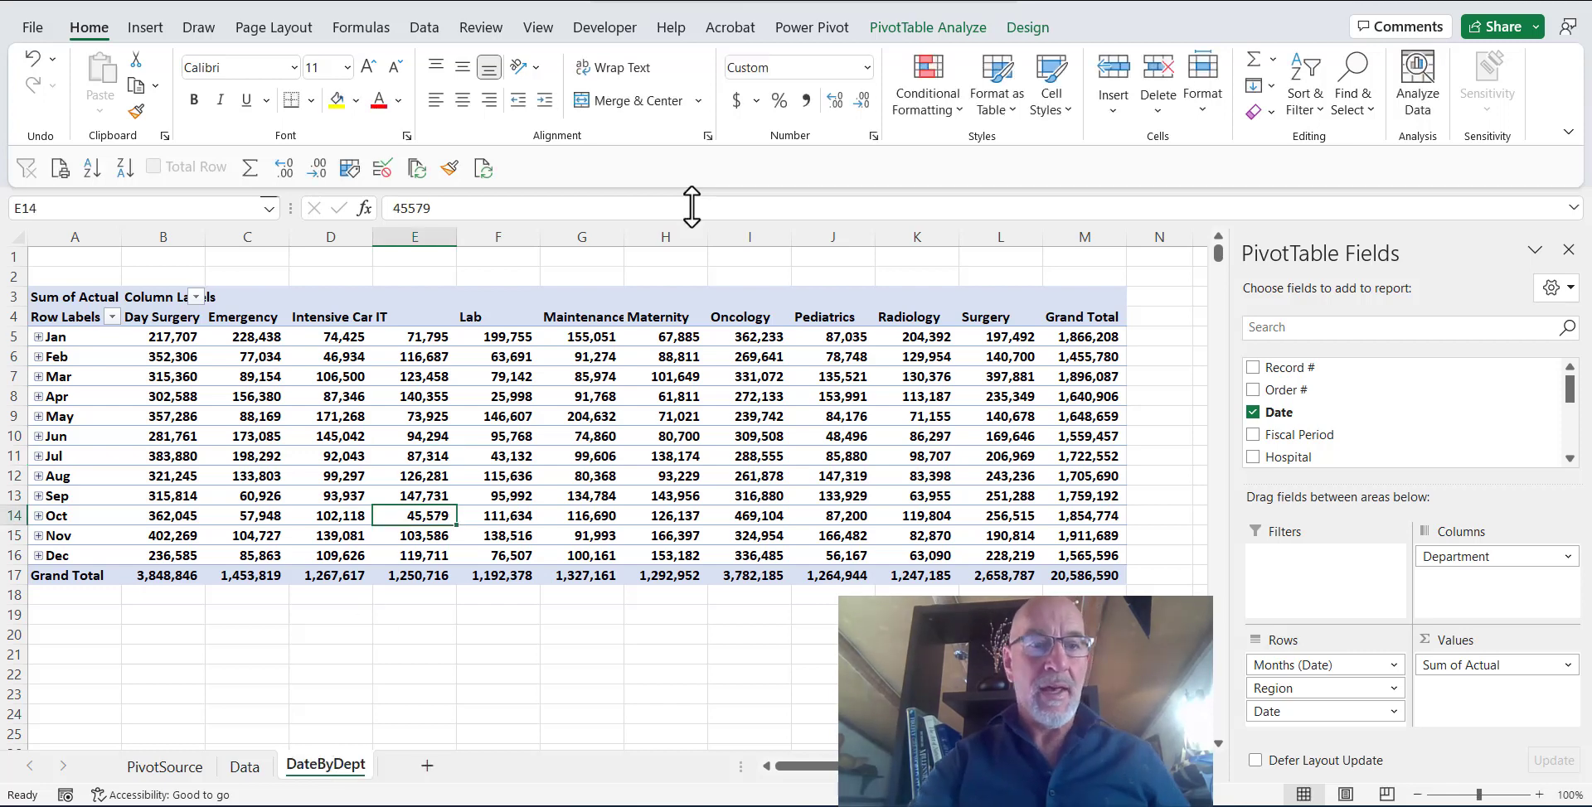
pyautogui.click(916, 27)
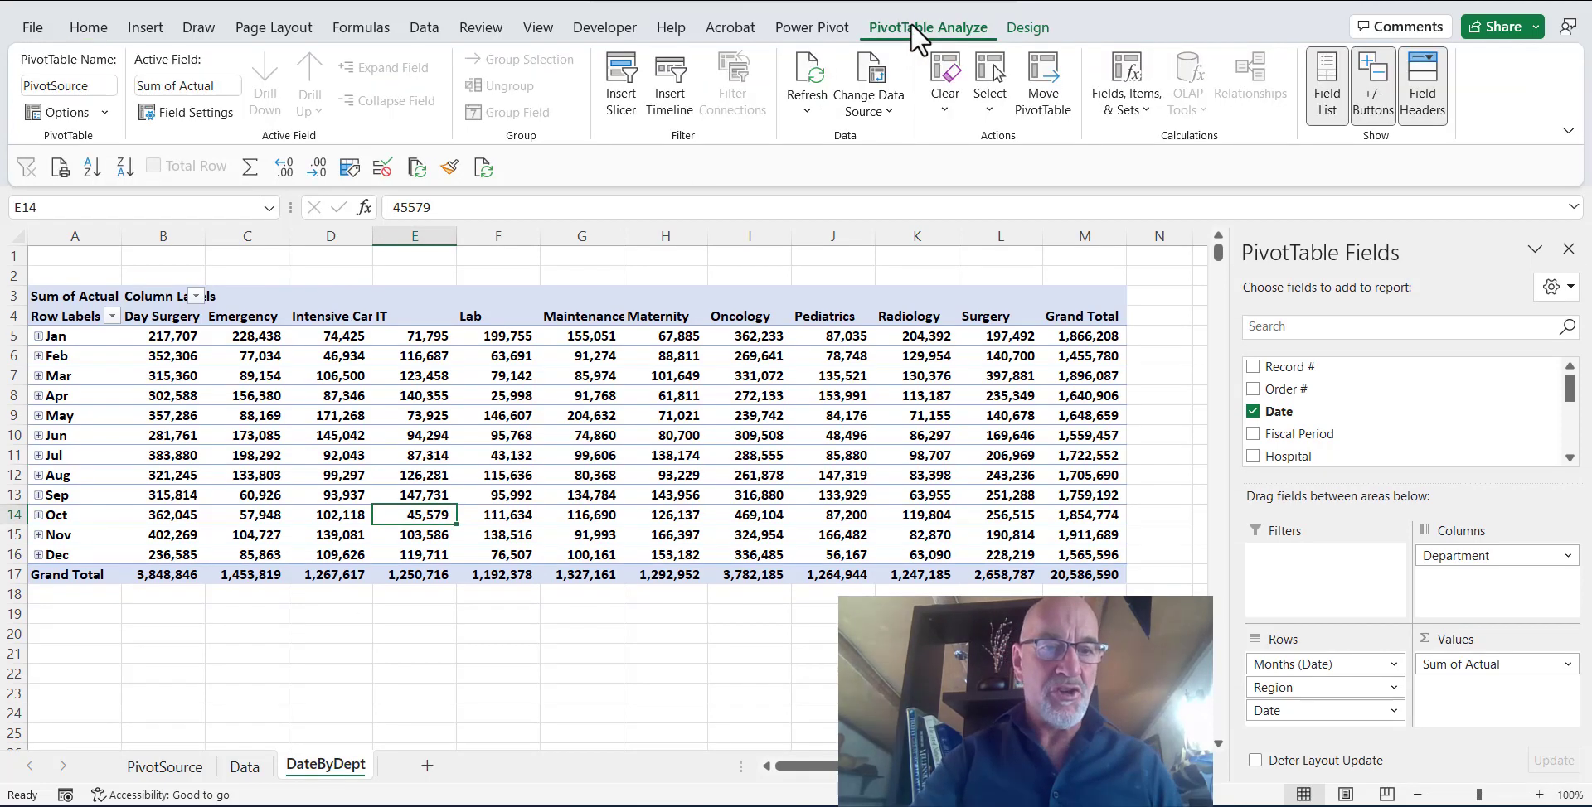
pyautogui.click(93, 93)
pyautogui.write('DateByDept')
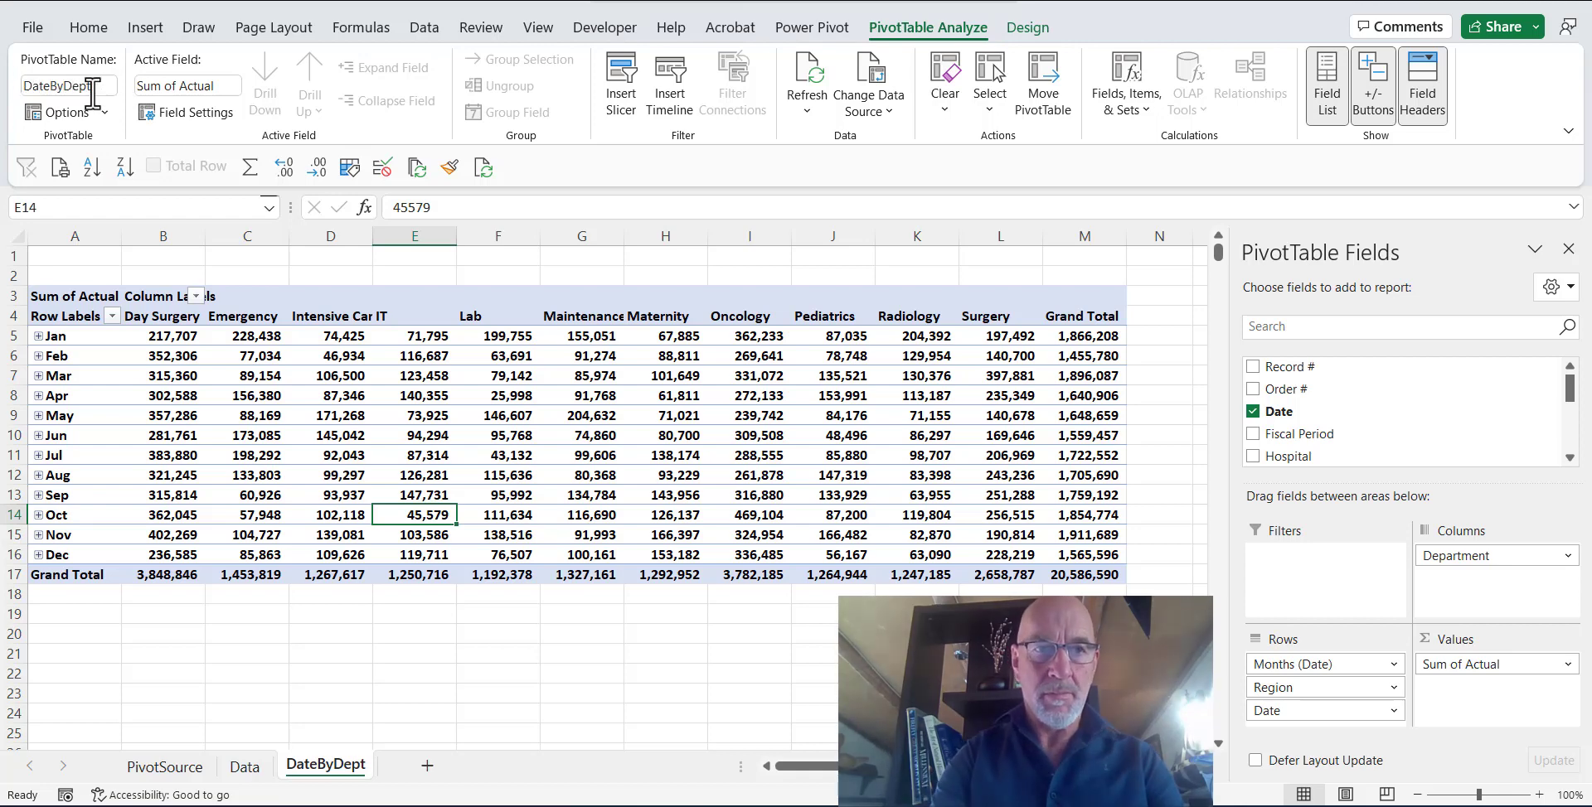
pyautogui.press('Return')
pyautogui.click(361, 491)
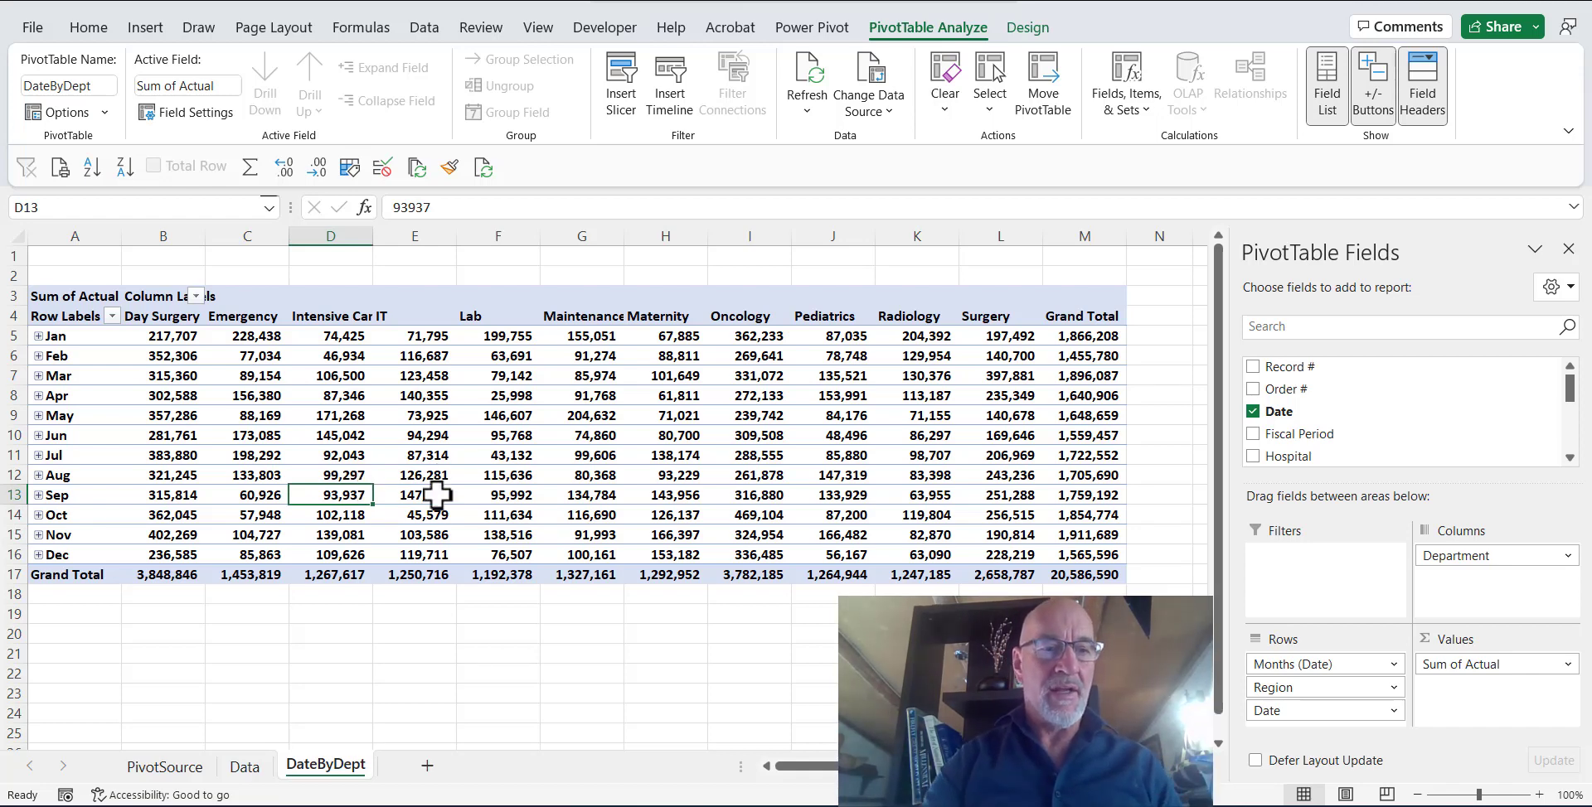
# Duplicate the PivotSource worksheet after DateByDept and replace Department with Account Code in the copy's PivotTable columns.
pyautogui.click(163, 766)
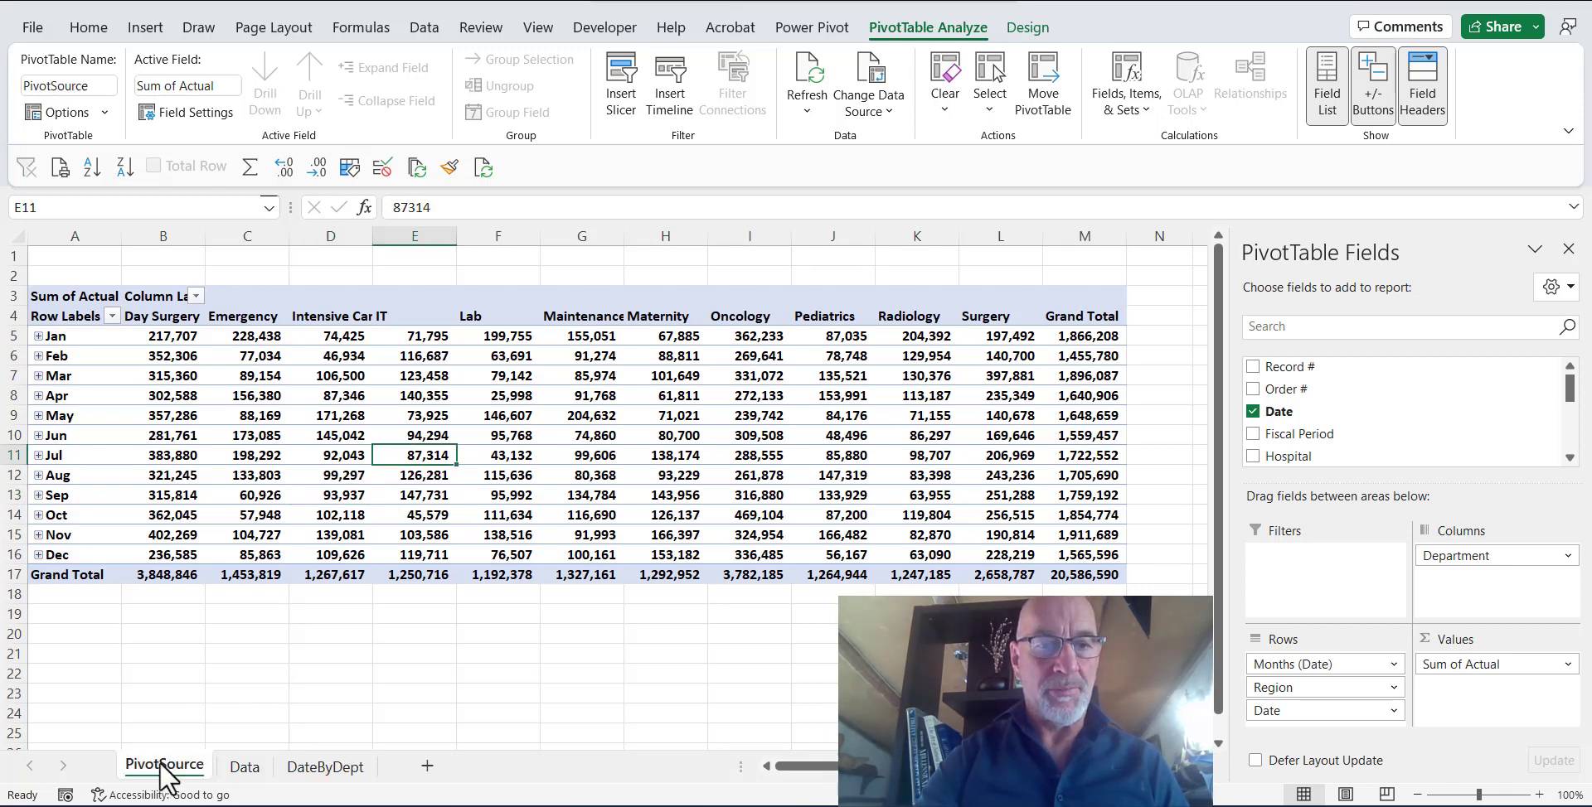
pyautogui.moveTo(163, 766); pyautogui.dragTo(397, 771)
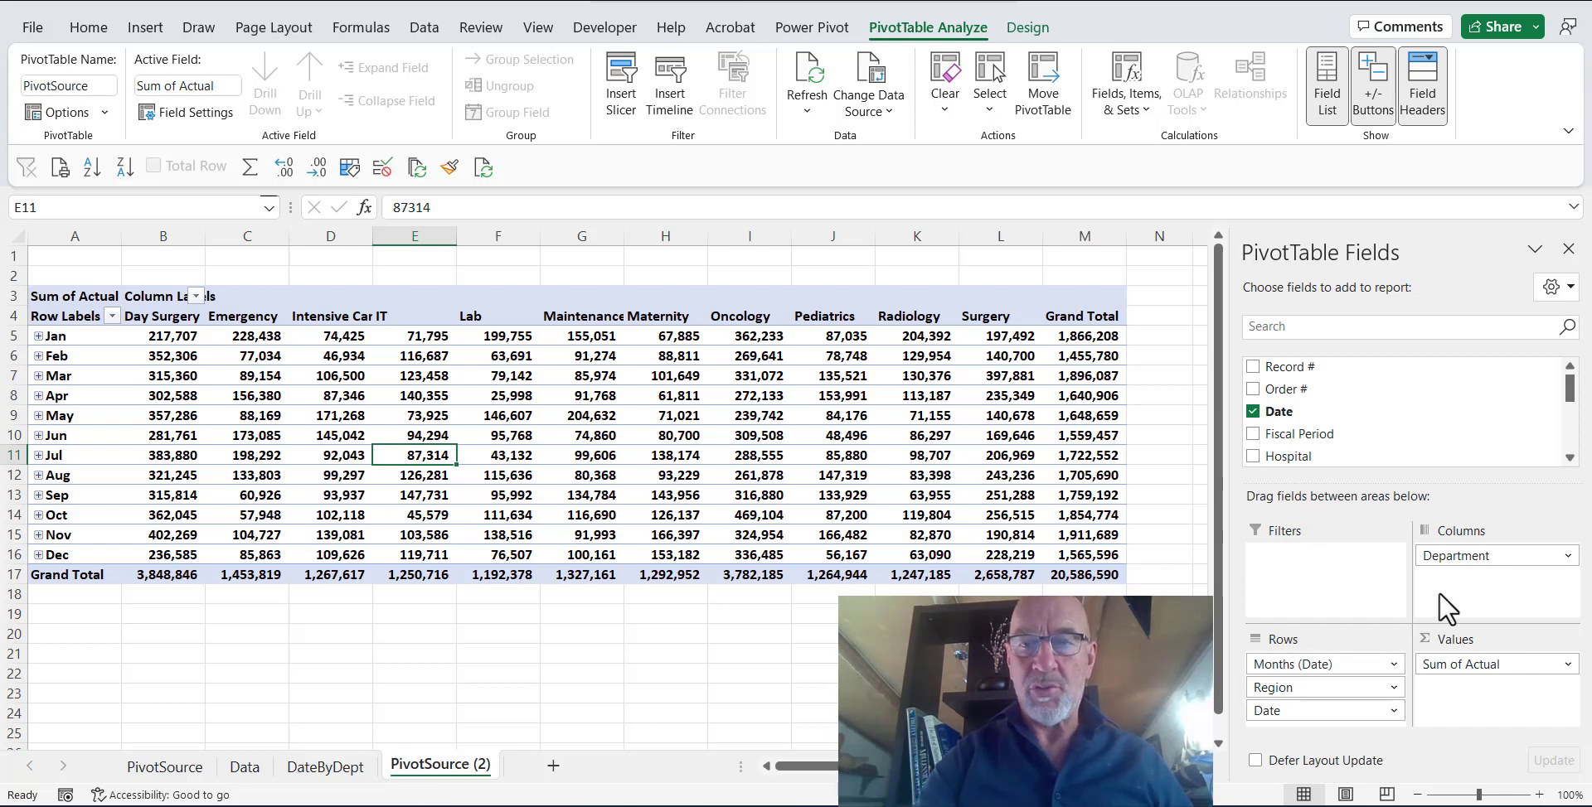
pyautogui.moveTo(1504, 556); pyautogui.dragTo(1492, 464)
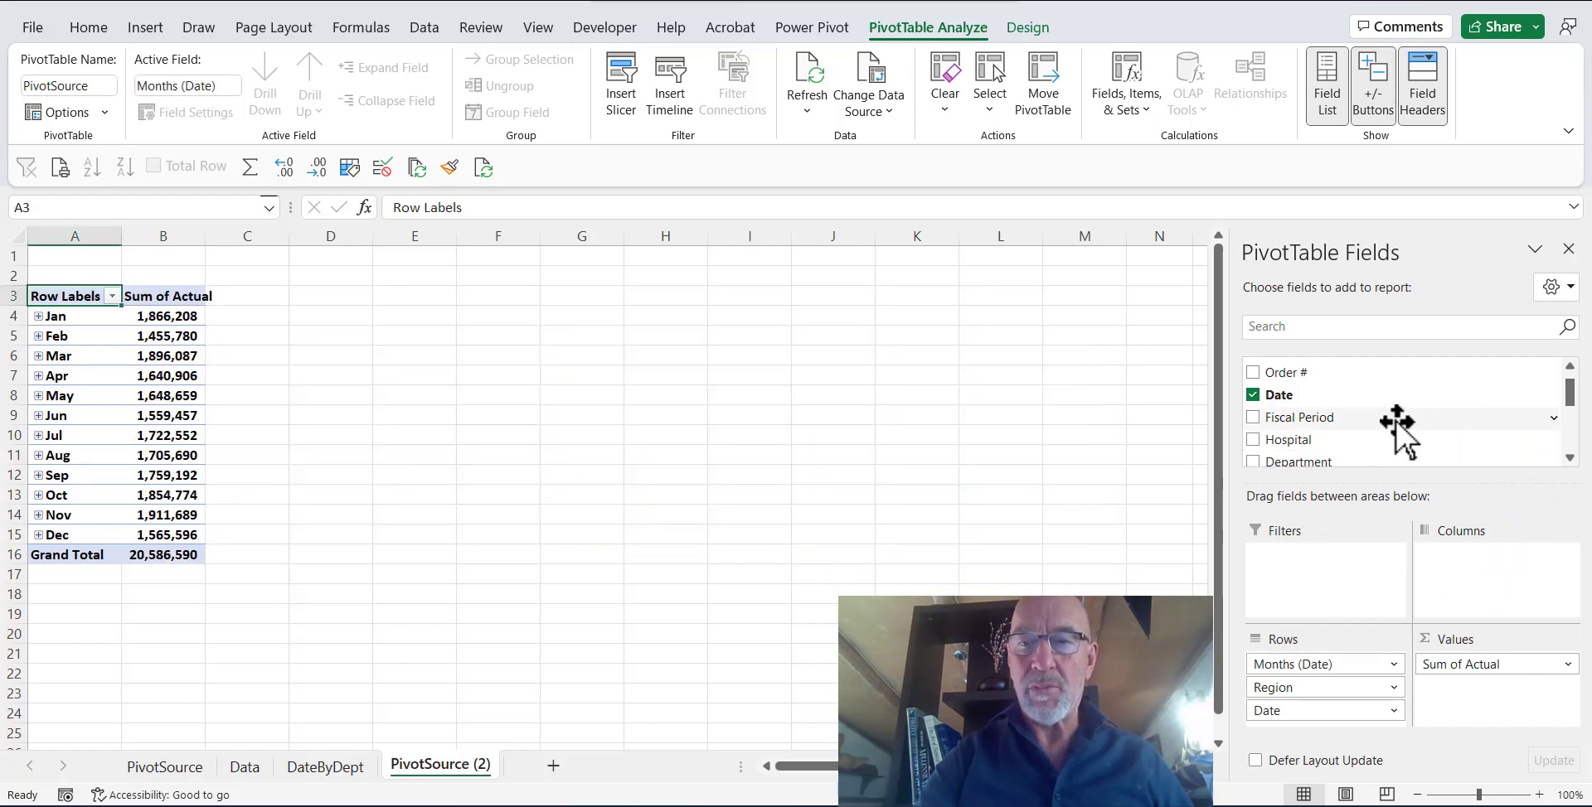
pyautogui.scroll(-3, 1396, 431)
pyautogui.moveTo(1321, 378); pyautogui.dragTo(1492, 570)
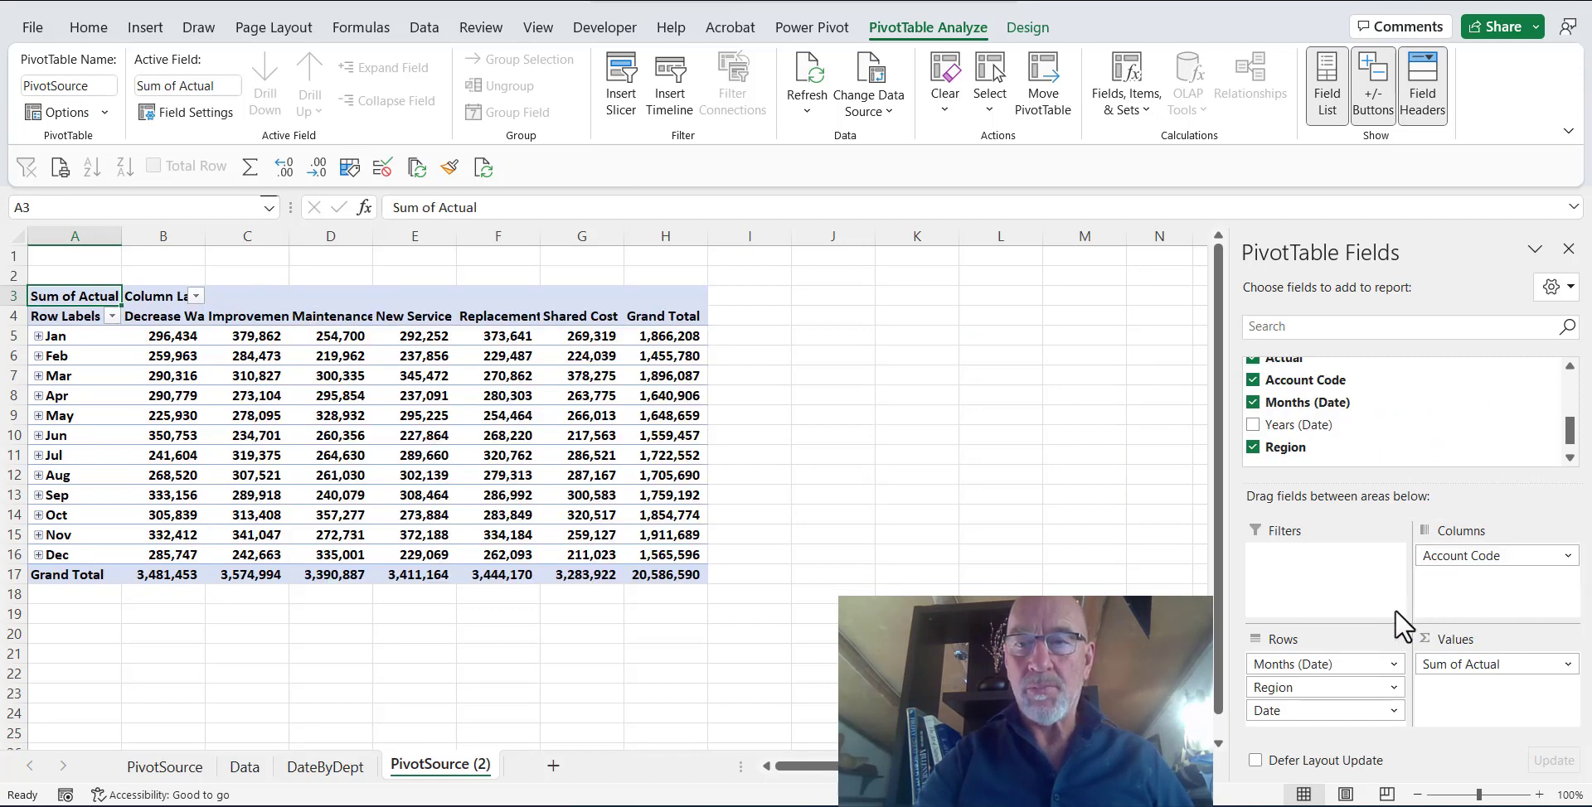
# Add the Years (Date) field above Months (Date) in the copied PivotTable's rows and review the yearly breakdown.
pyautogui.moveTo(1318, 424); pyautogui.dragTo(1321, 664)
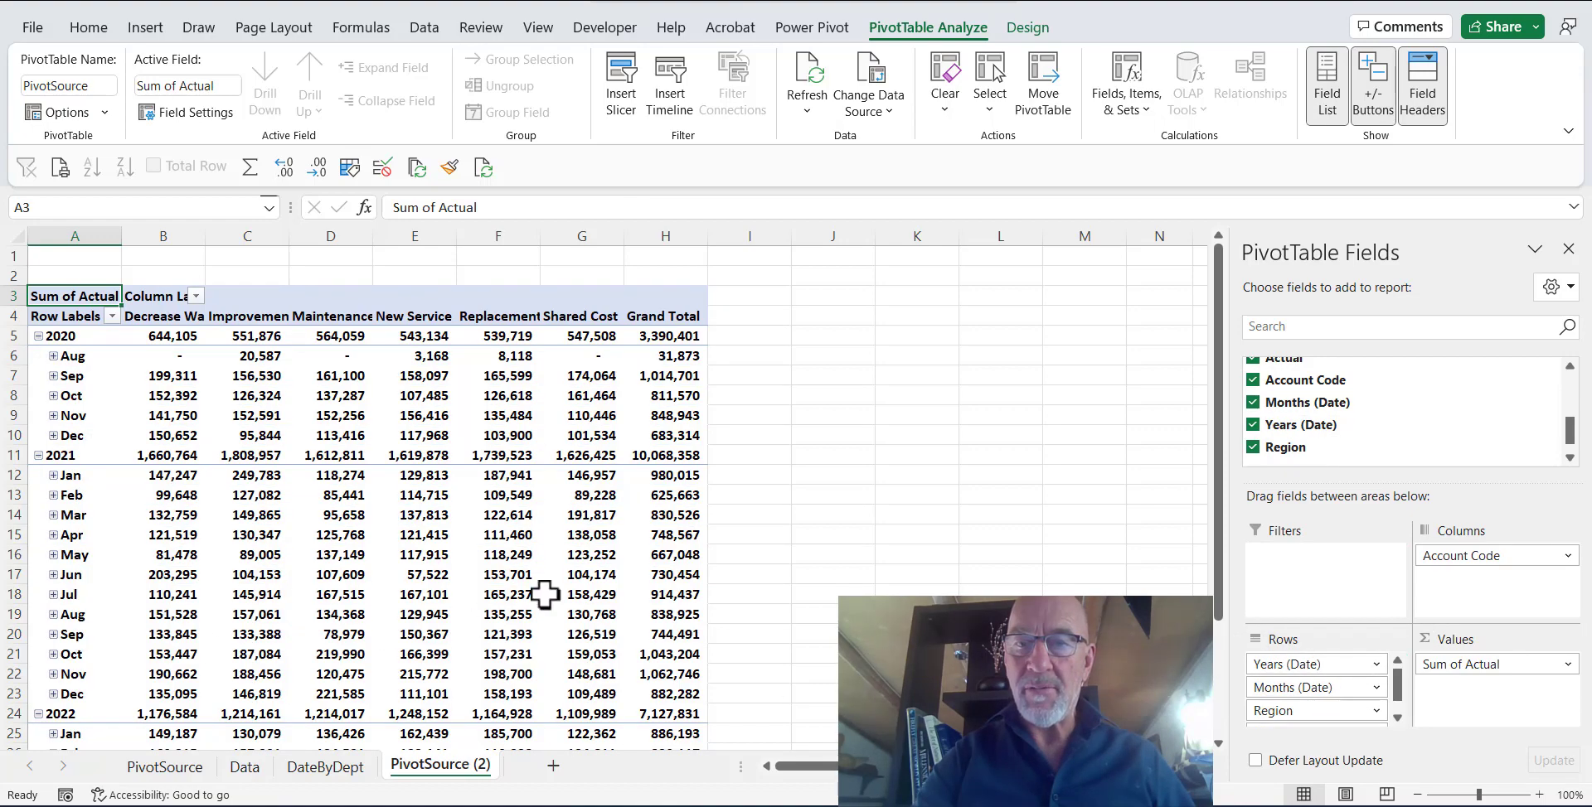
pyautogui.scroll(-5, 331, 572)
pyautogui.scroll(5, 323, 580)
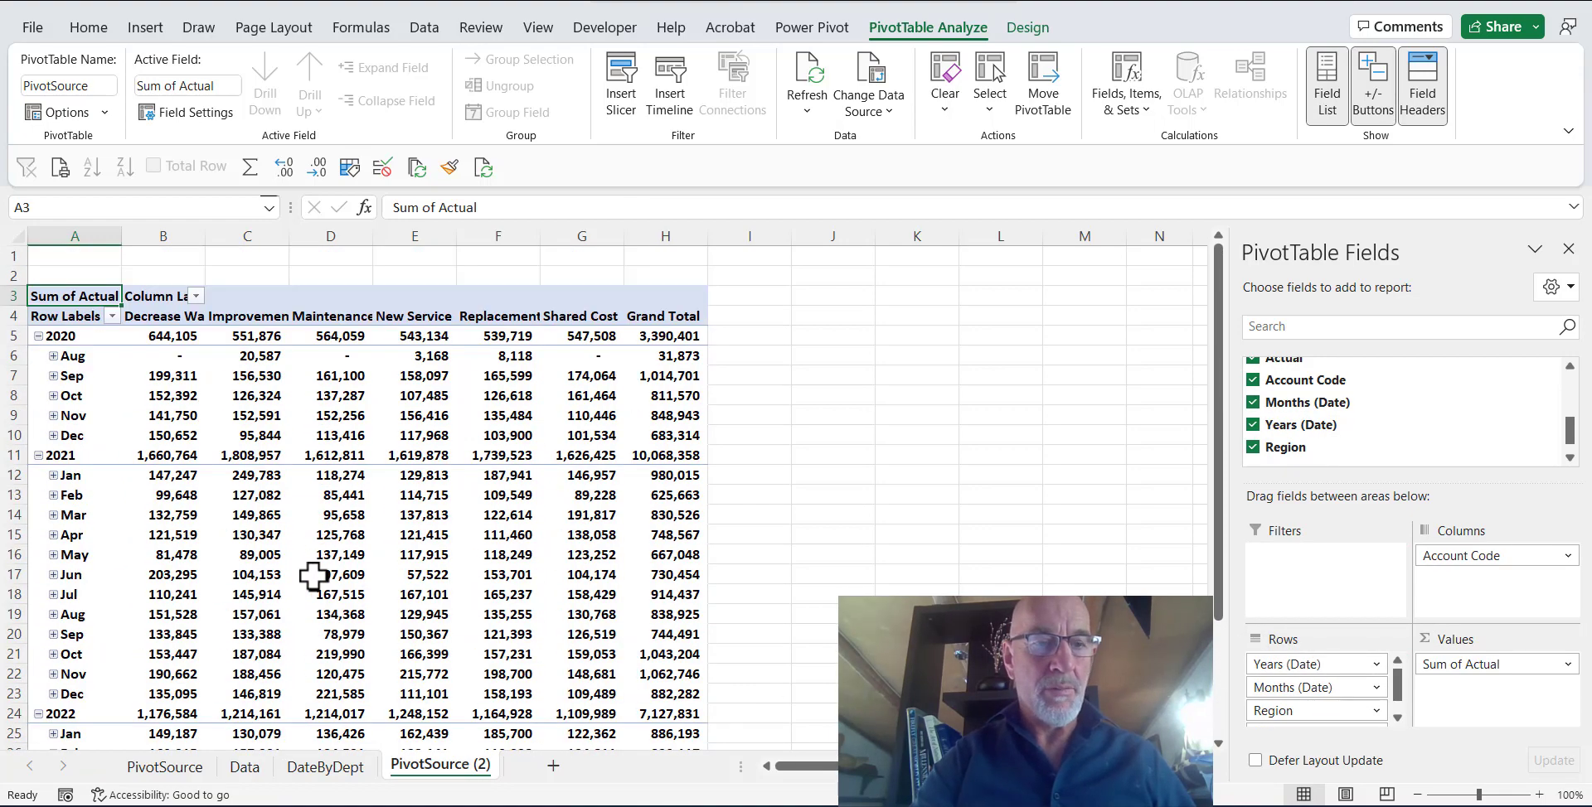
# Rename the PivotSource (2) worksheet as DateByAccount.
pyautogui.doubleClick(438, 768)
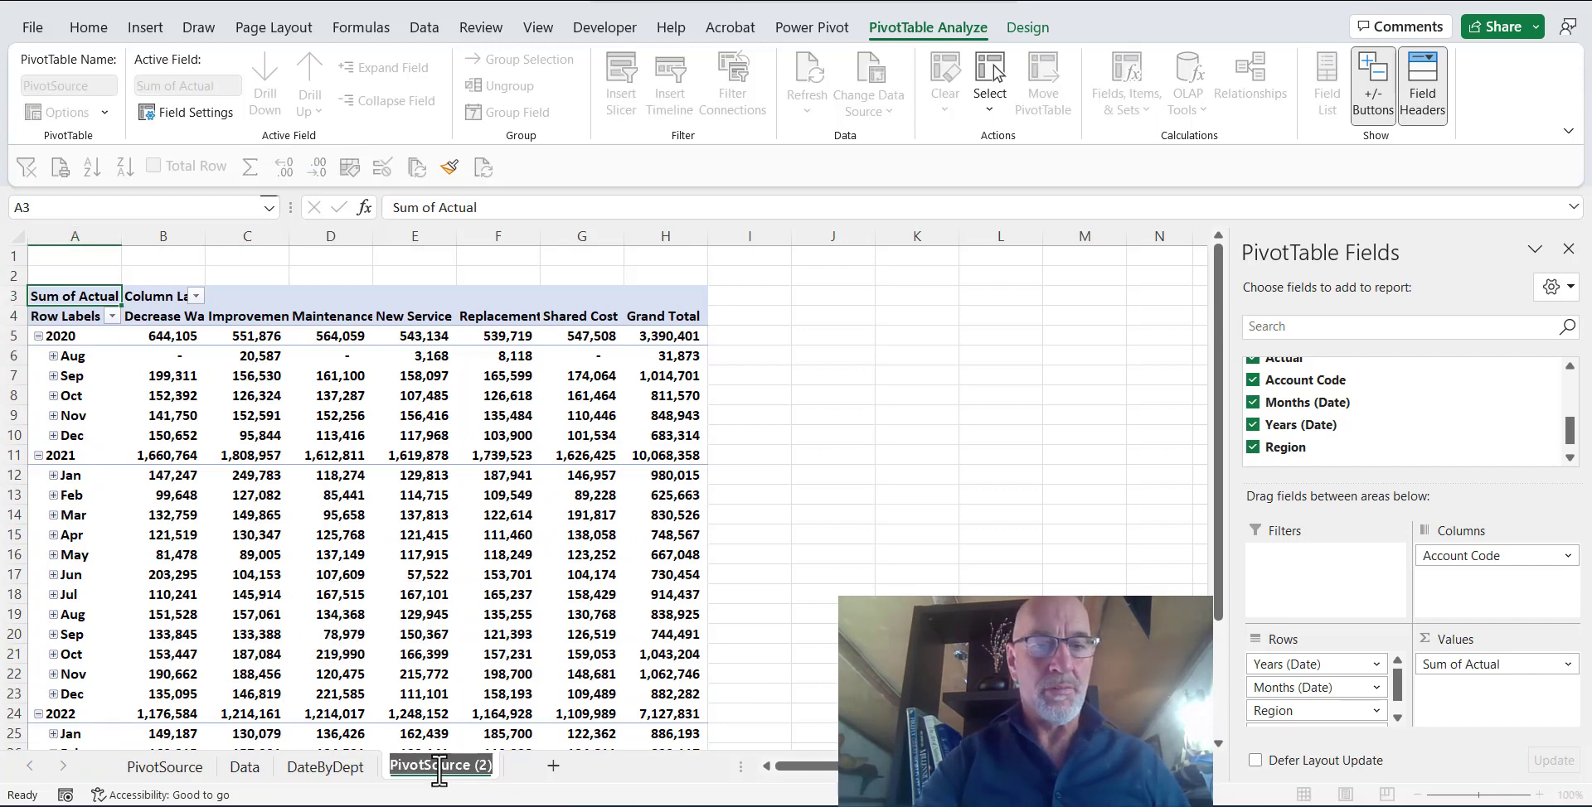
pyautogui.write('Date')
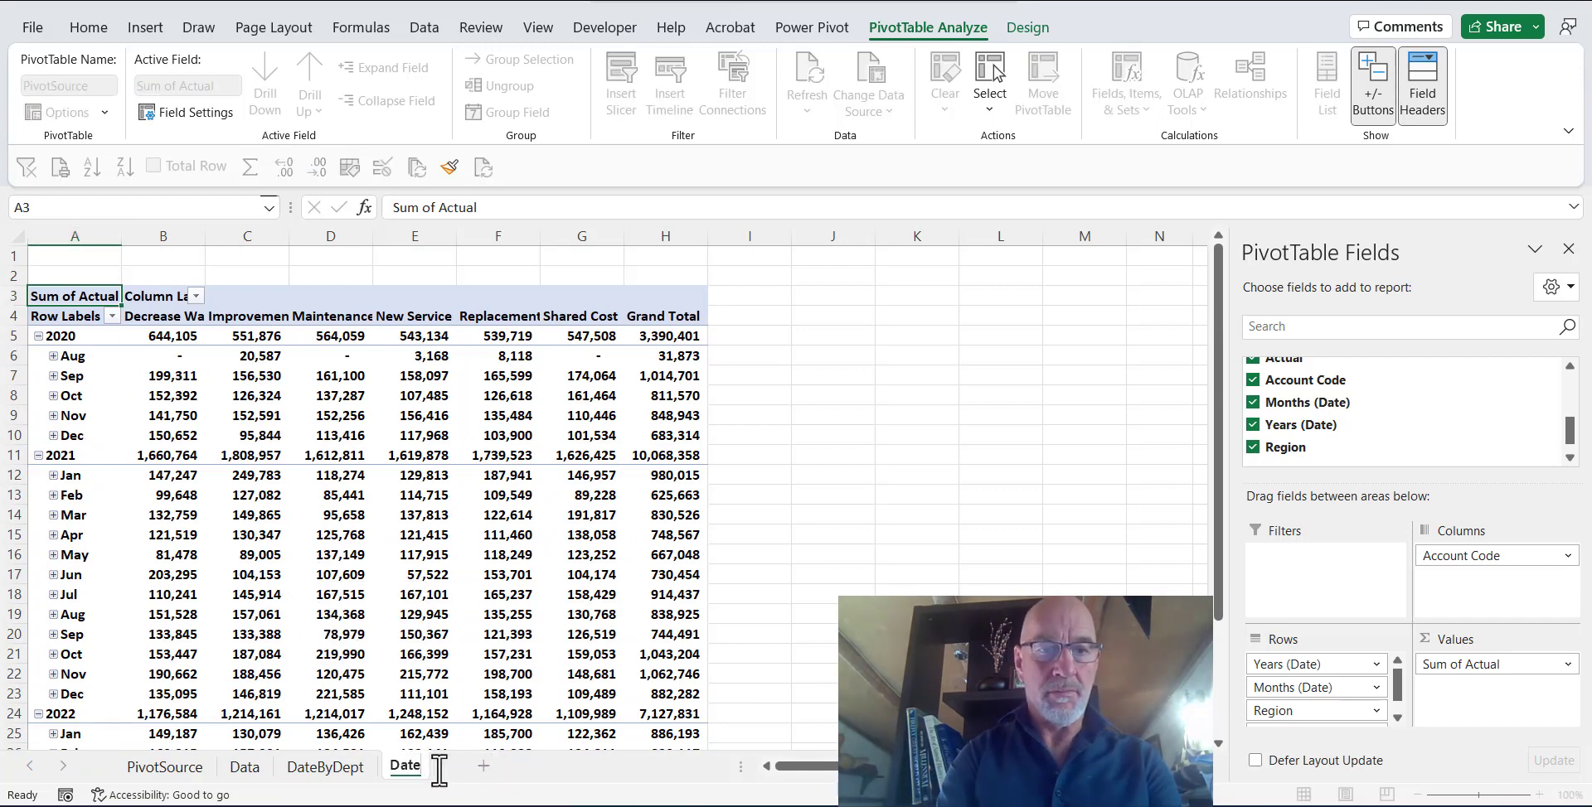
pyautogui.write('ByAccoutt')
pyautogui.press('Return')
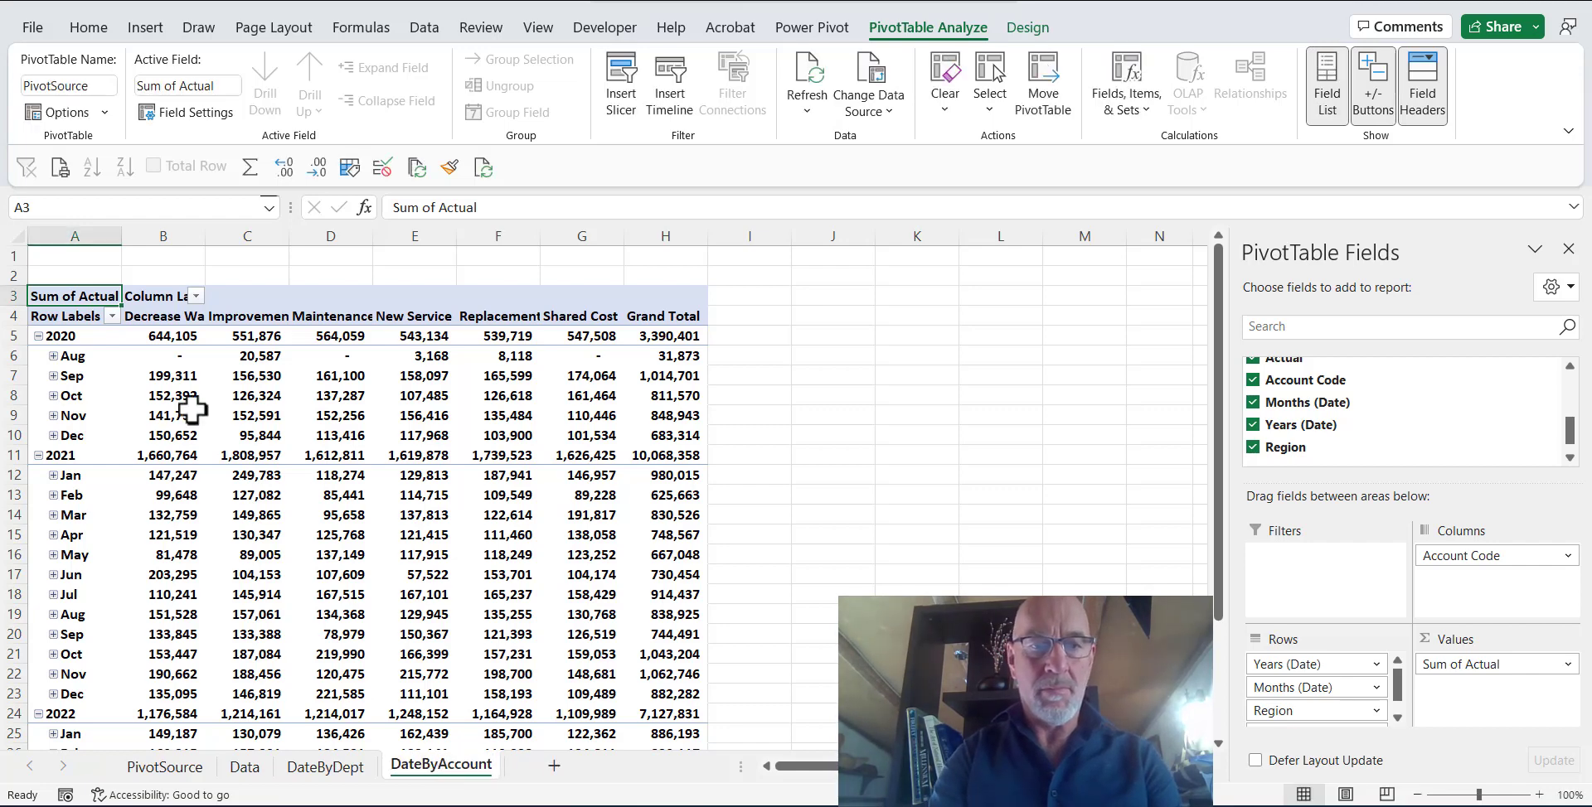
# Set the name of the PivotTable on the DateByAccount worksheet to DateByAccount.
pyautogui.click(96, 86)
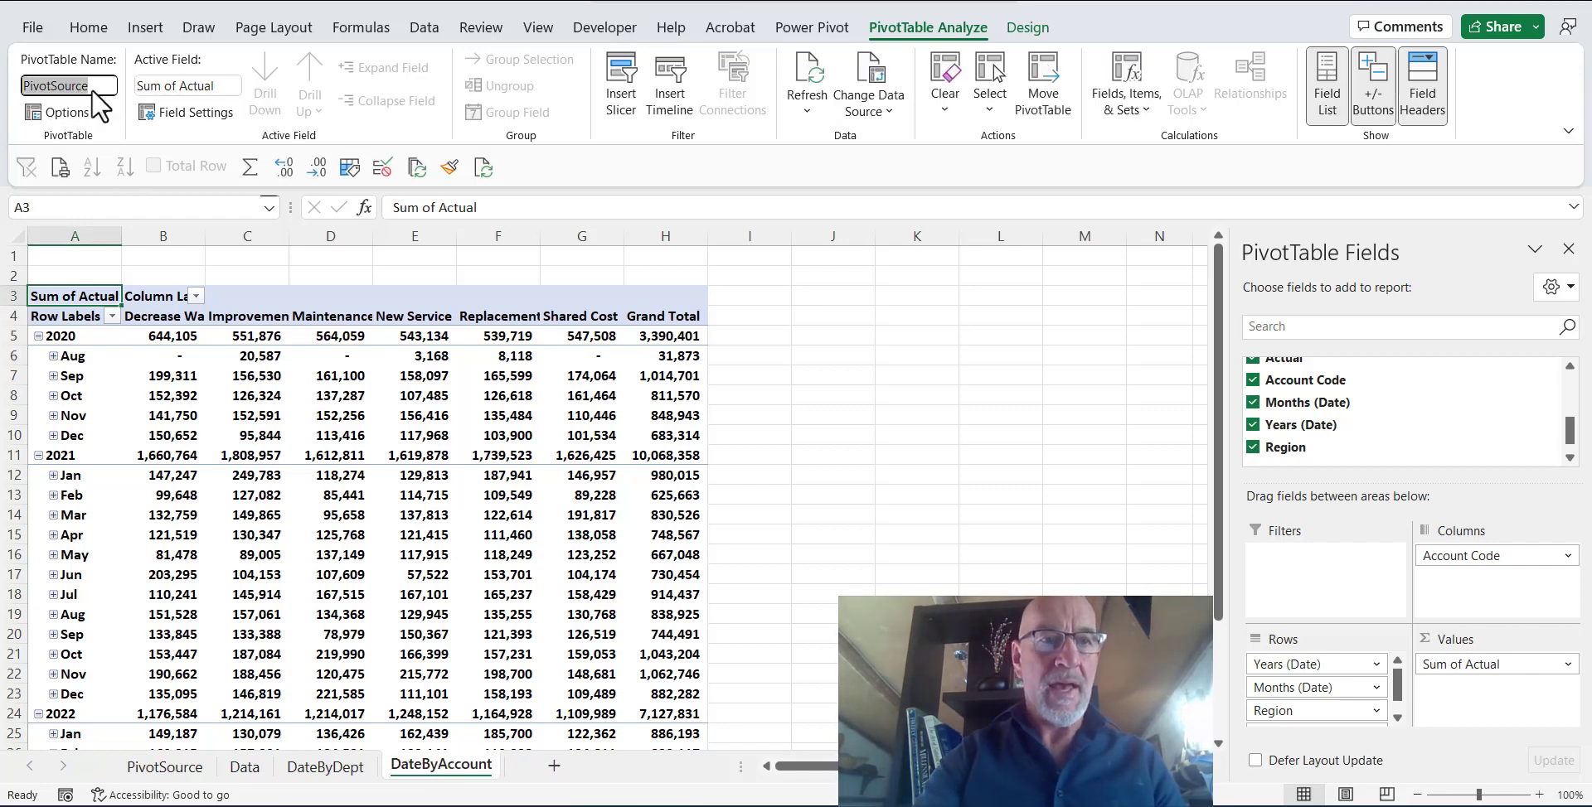
pyautogui.write('DateByAccount')
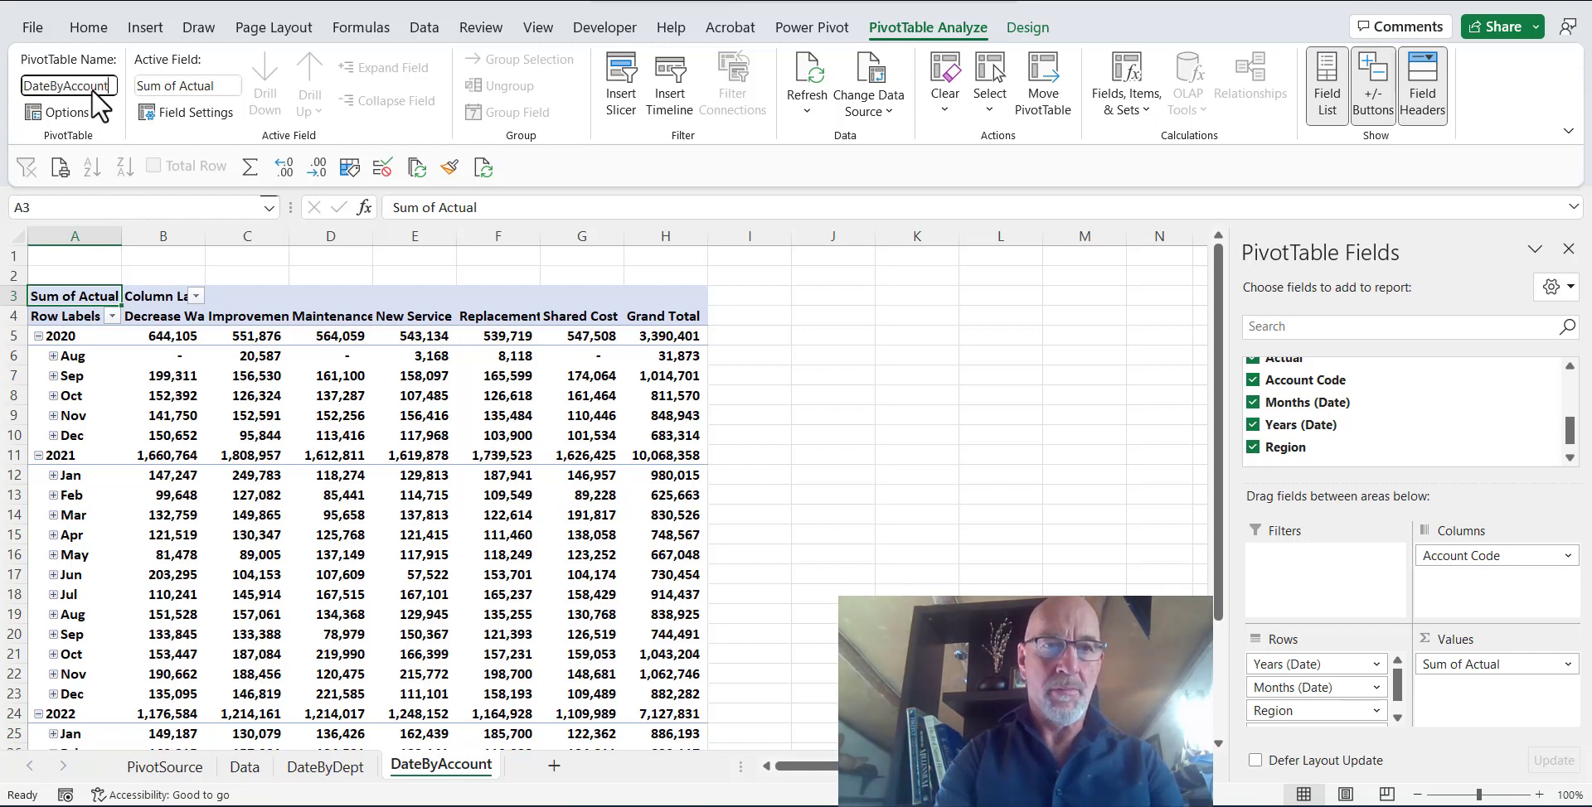
pyautogui.press('Return')
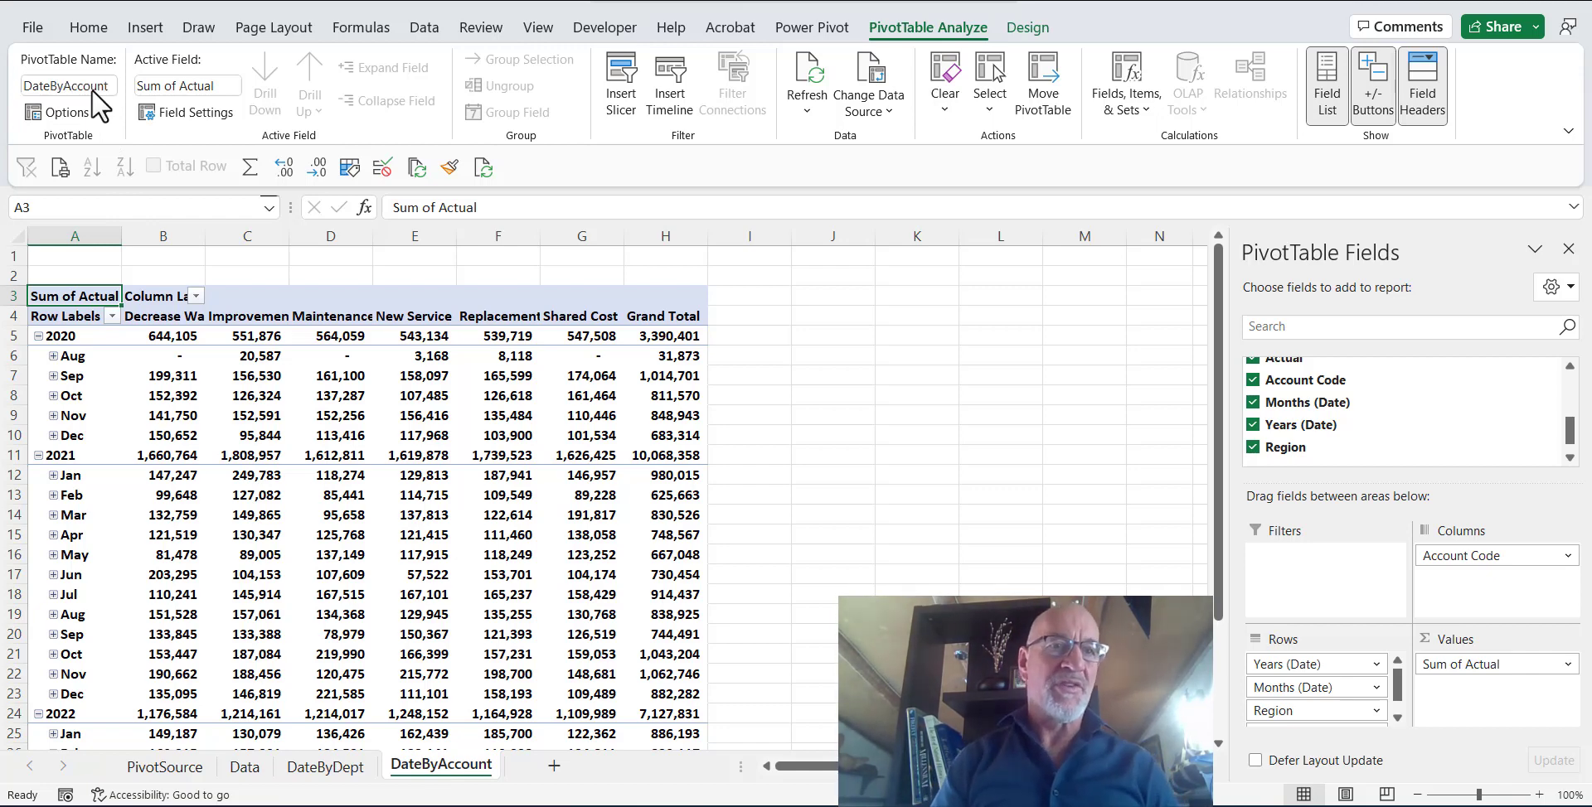
pyautogui.click(329, 515)
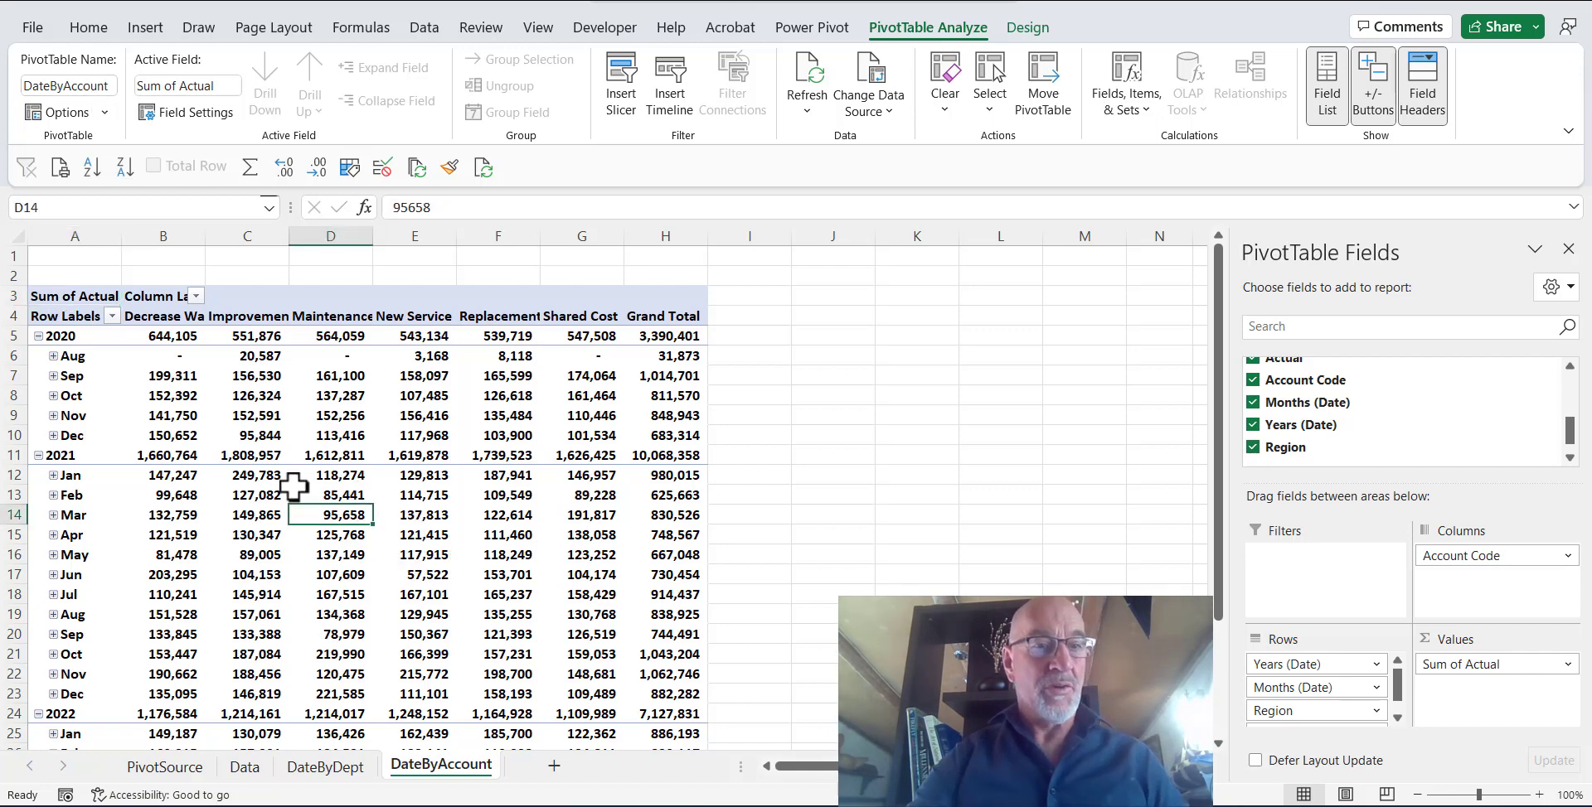
# Review the PivotSource worksheet, switch to DateByDept and refresh all PivotTables in the workbook.
pyautogui.click(181, 773)
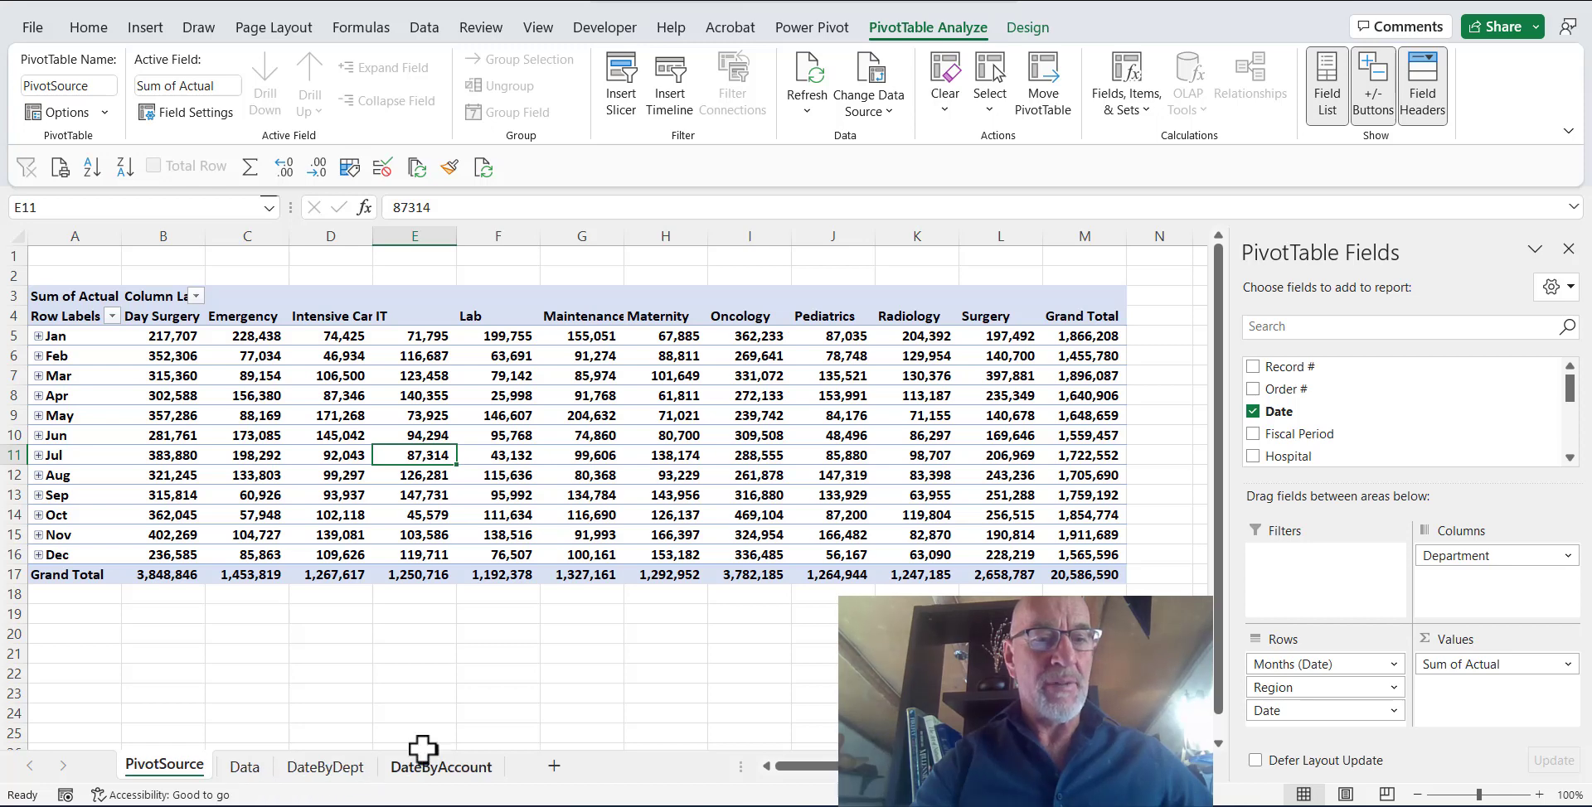
pyautogui.click(321, 769)
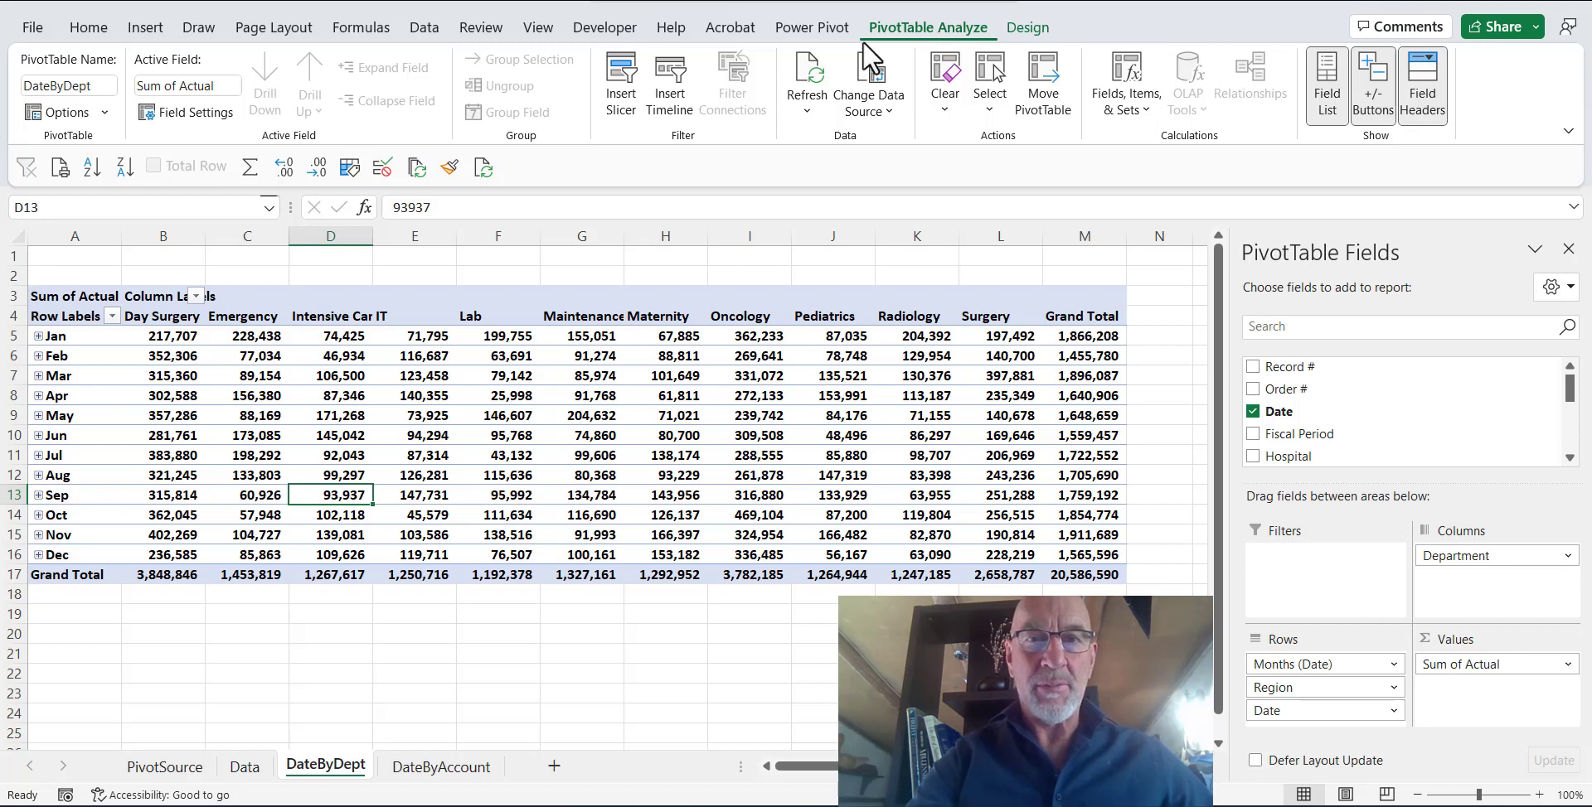
pyautogui.click(806, 106)
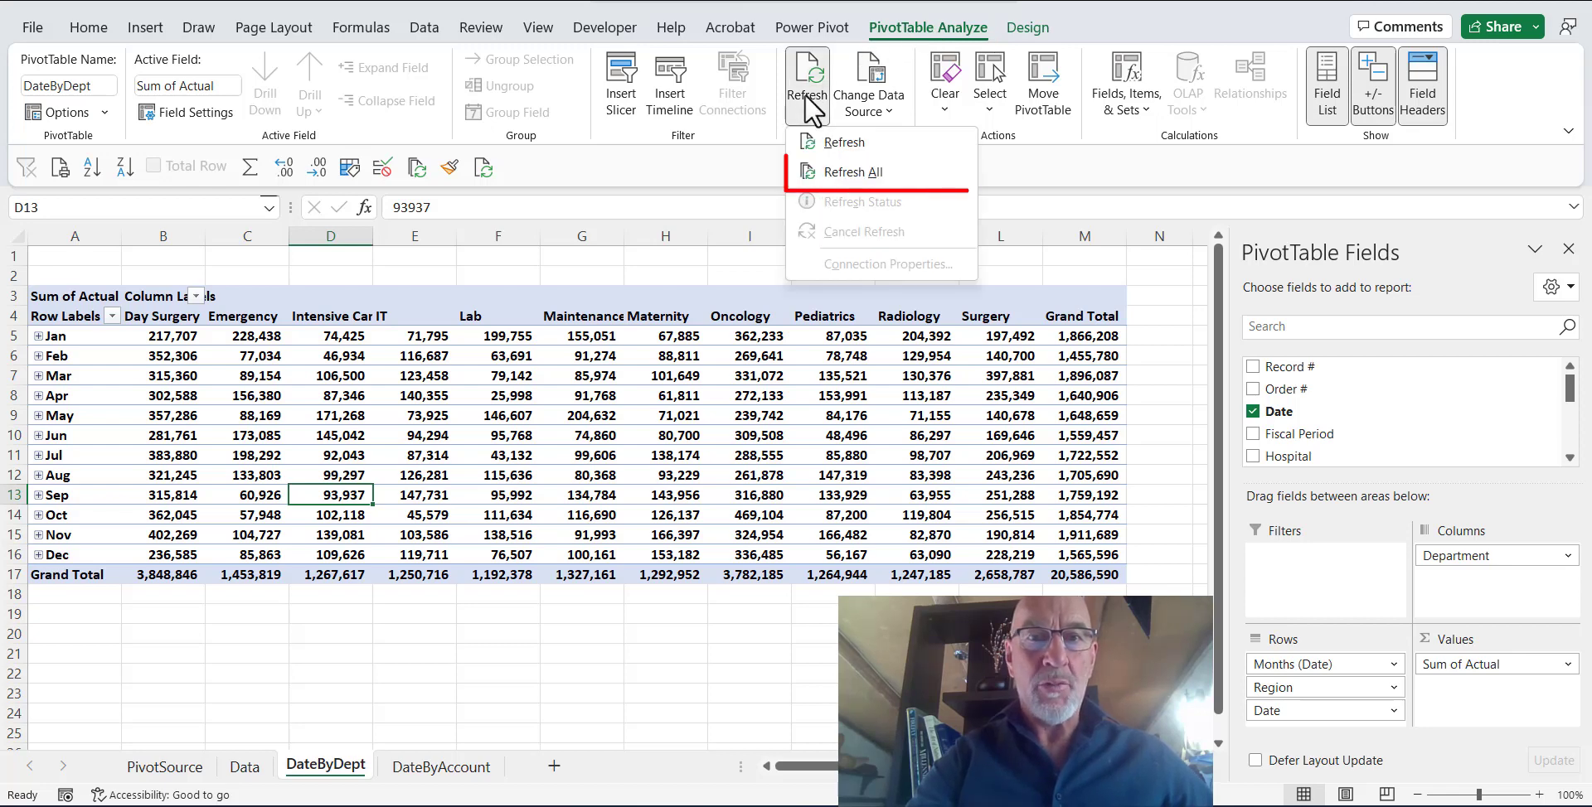
pyautogui.click(829, 174)
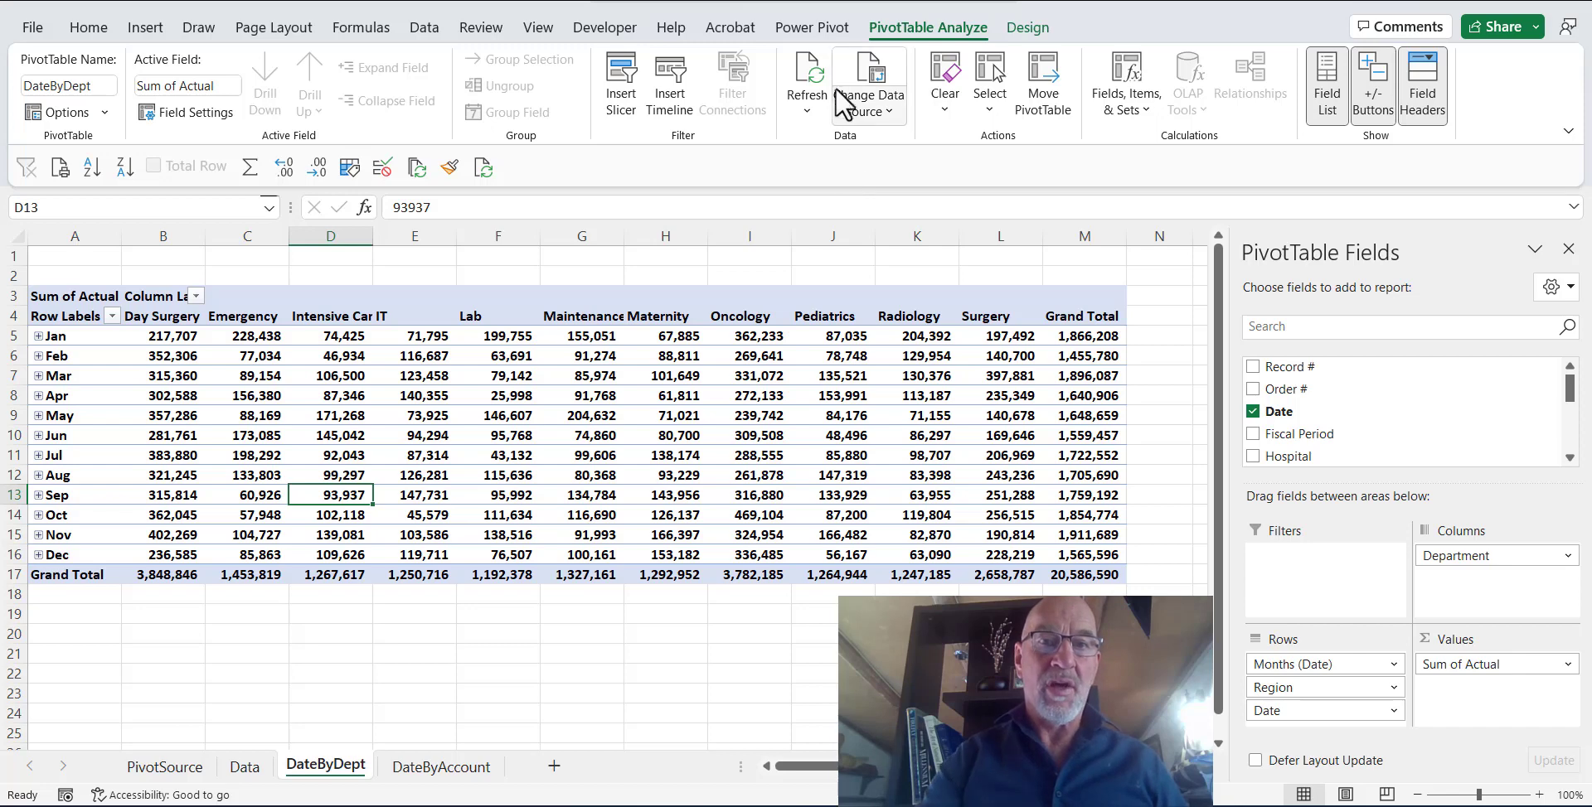
# Check the Quick Access Toolbar options for the Refresh All command.
pyautogui.click(807, 105)
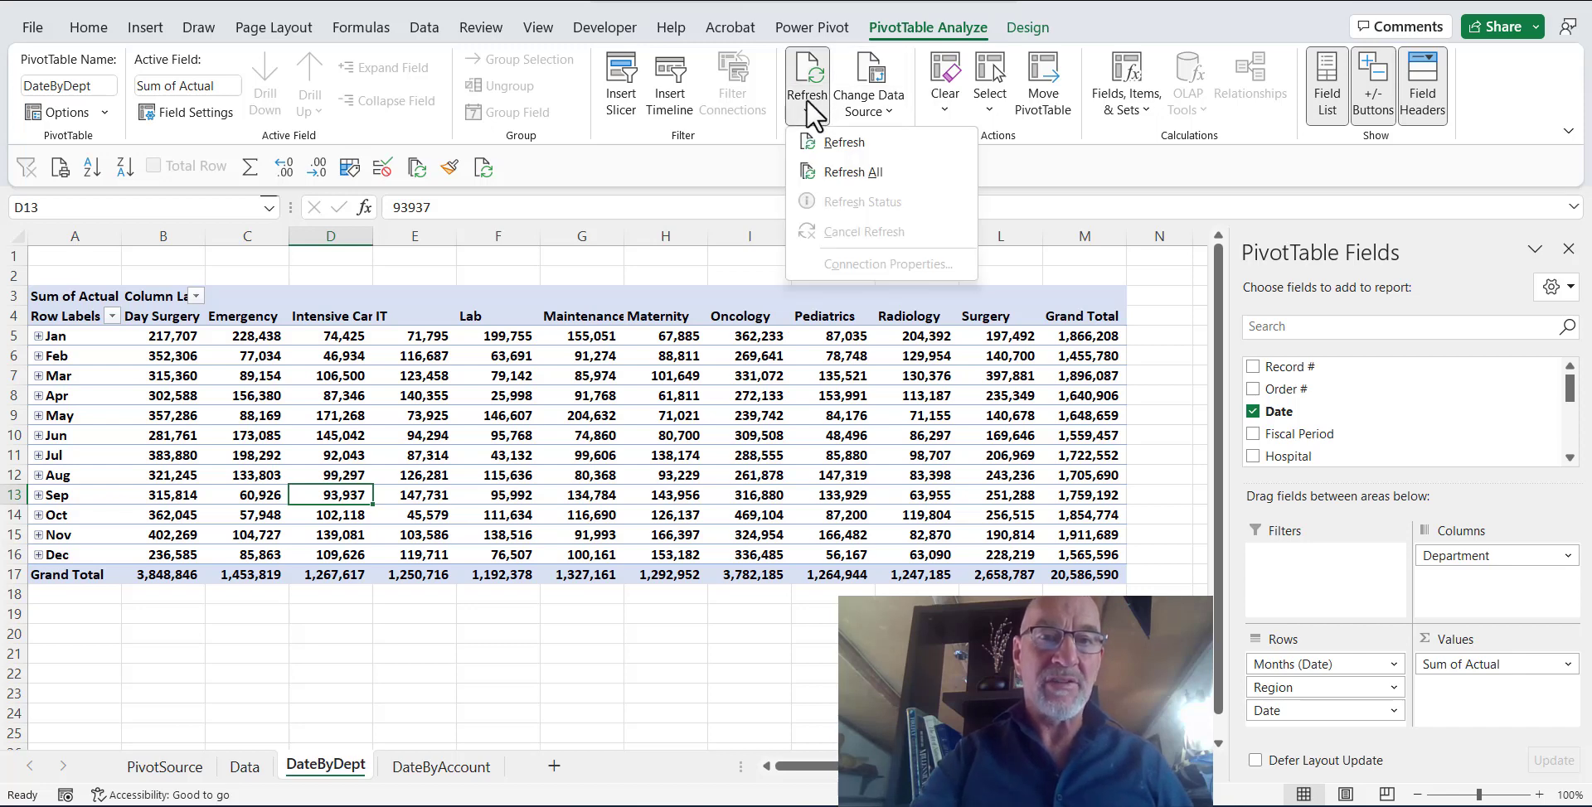
pyautogui.rightClick(814, 169)
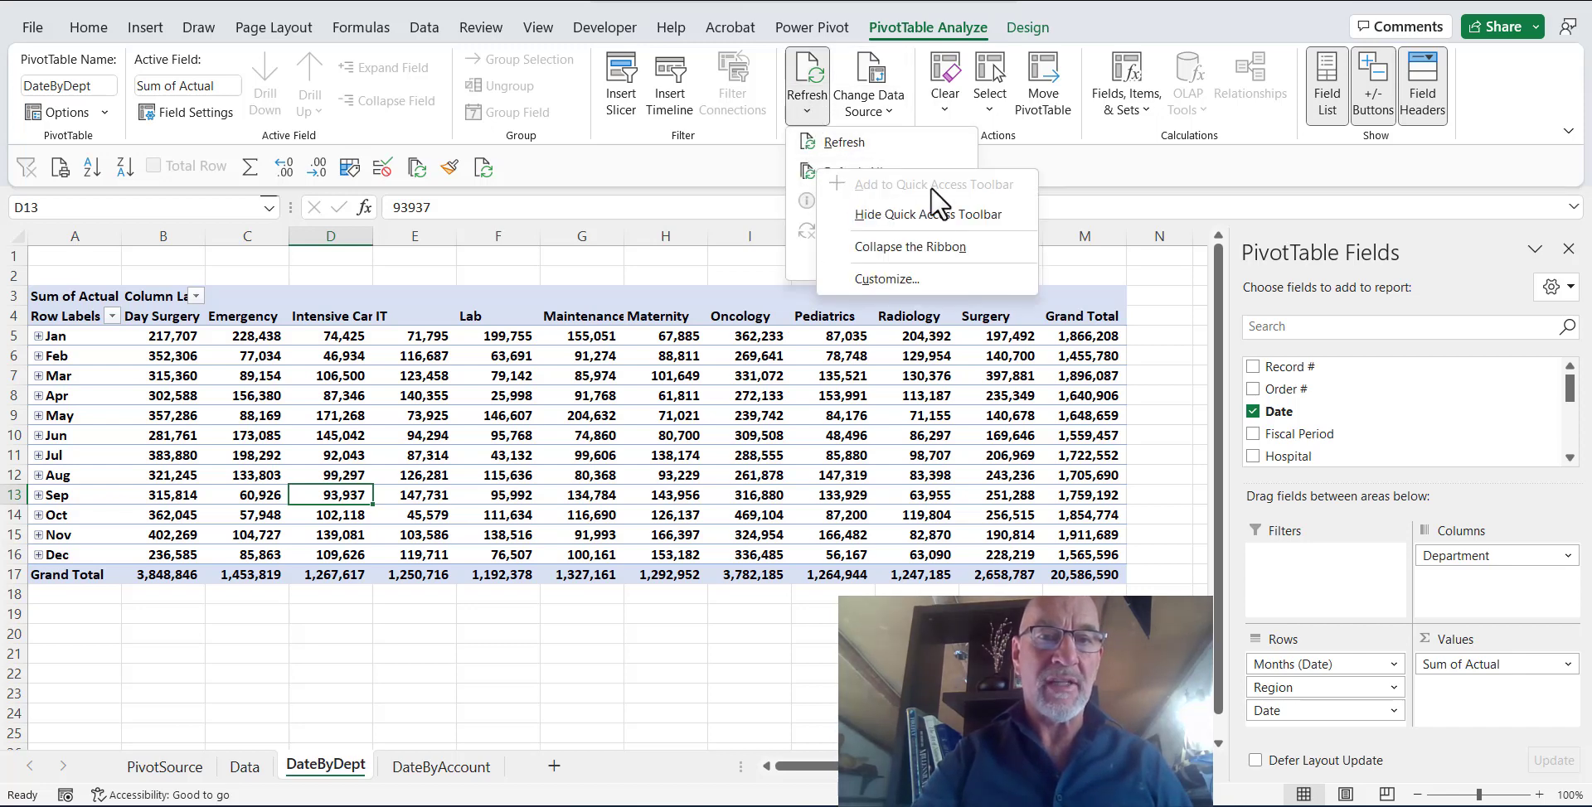
pyautogui.click(417, 184)
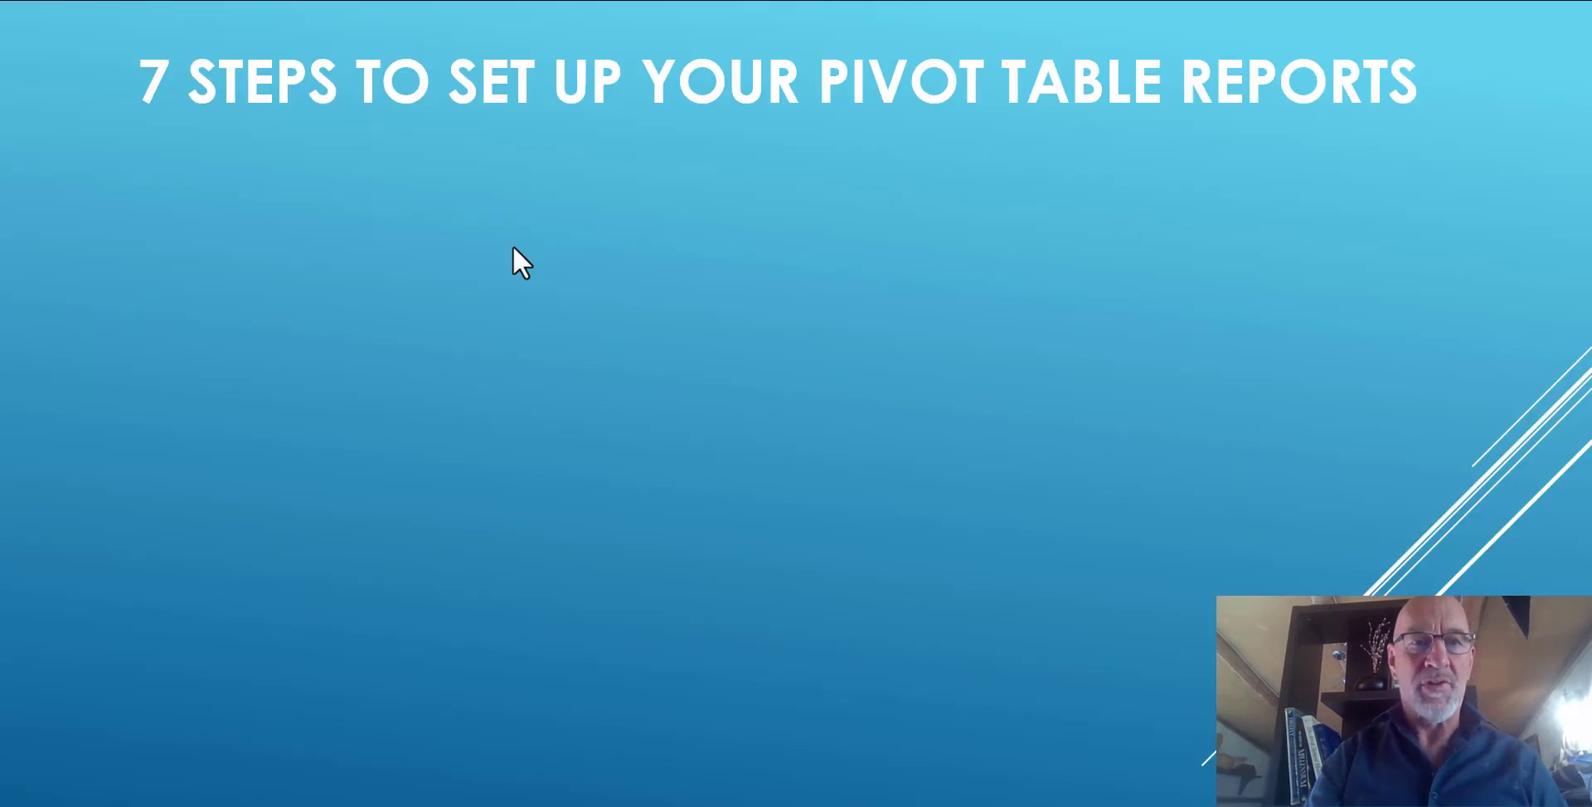
pyautogui.click(513, 247)
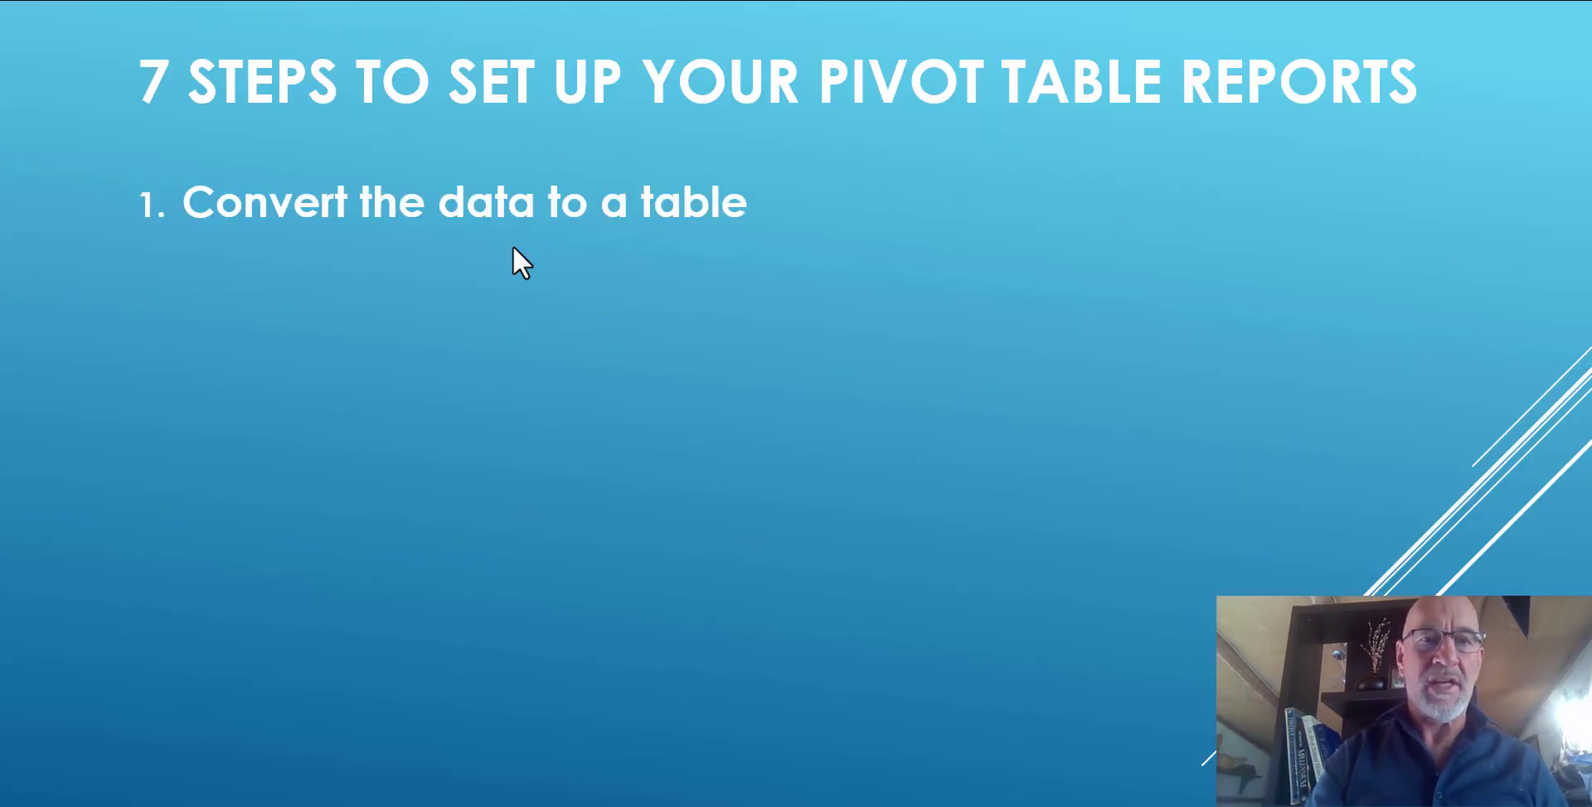
pyautogui.click(513, 247)
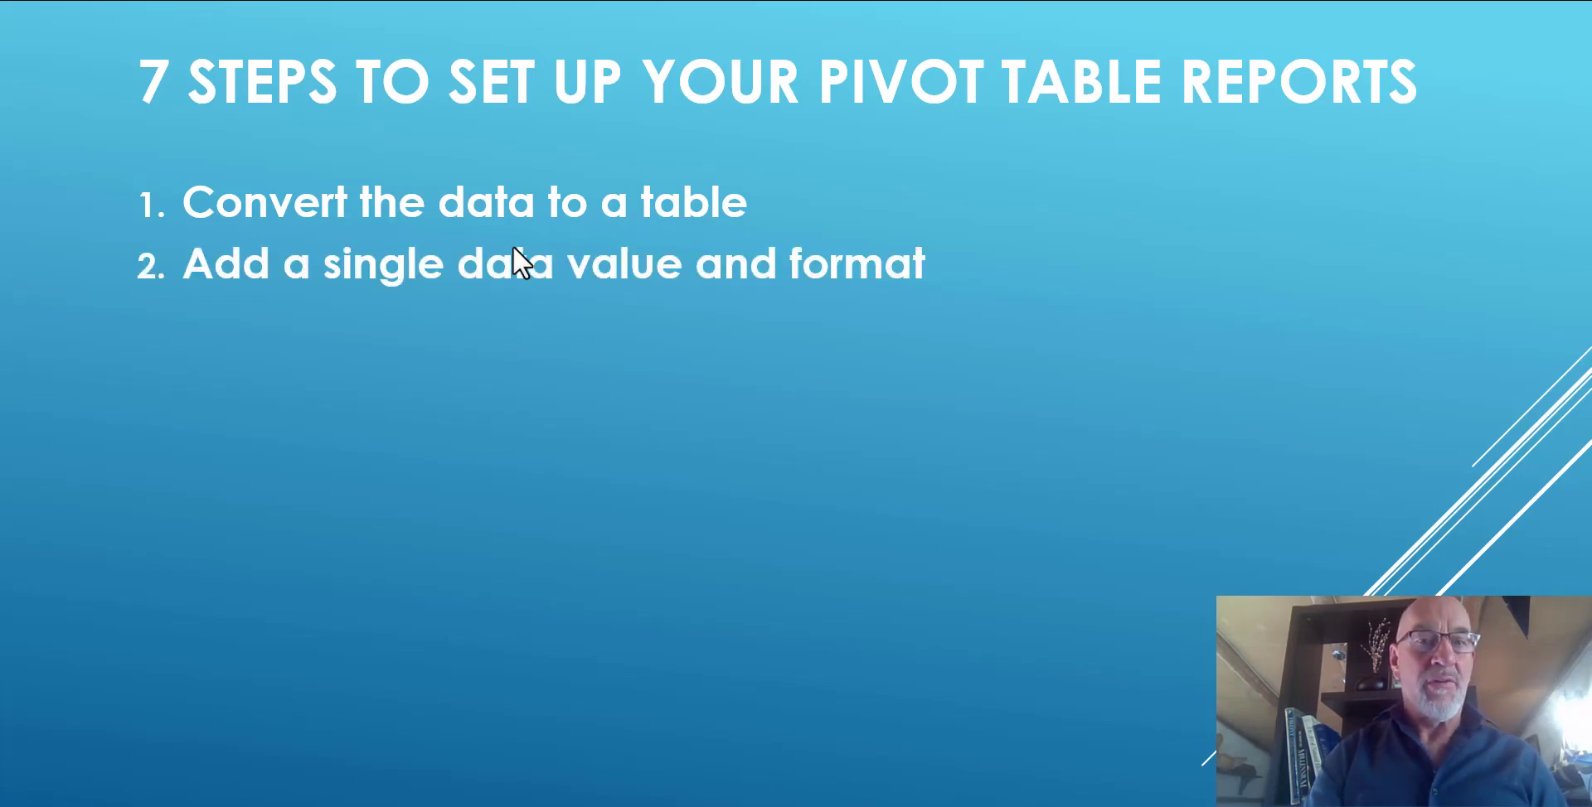
pyautogui.click(512, 245)
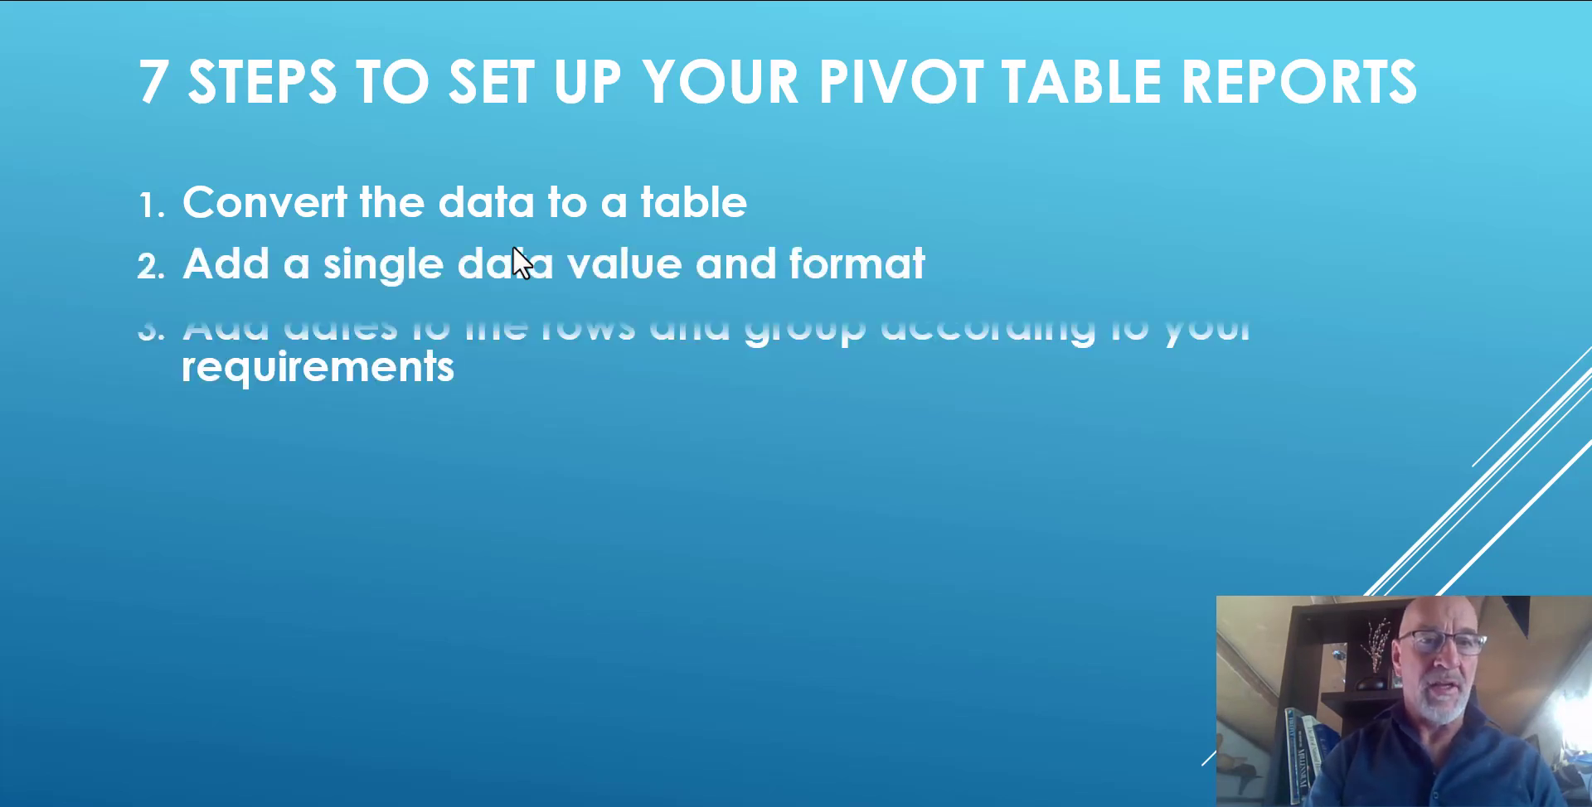